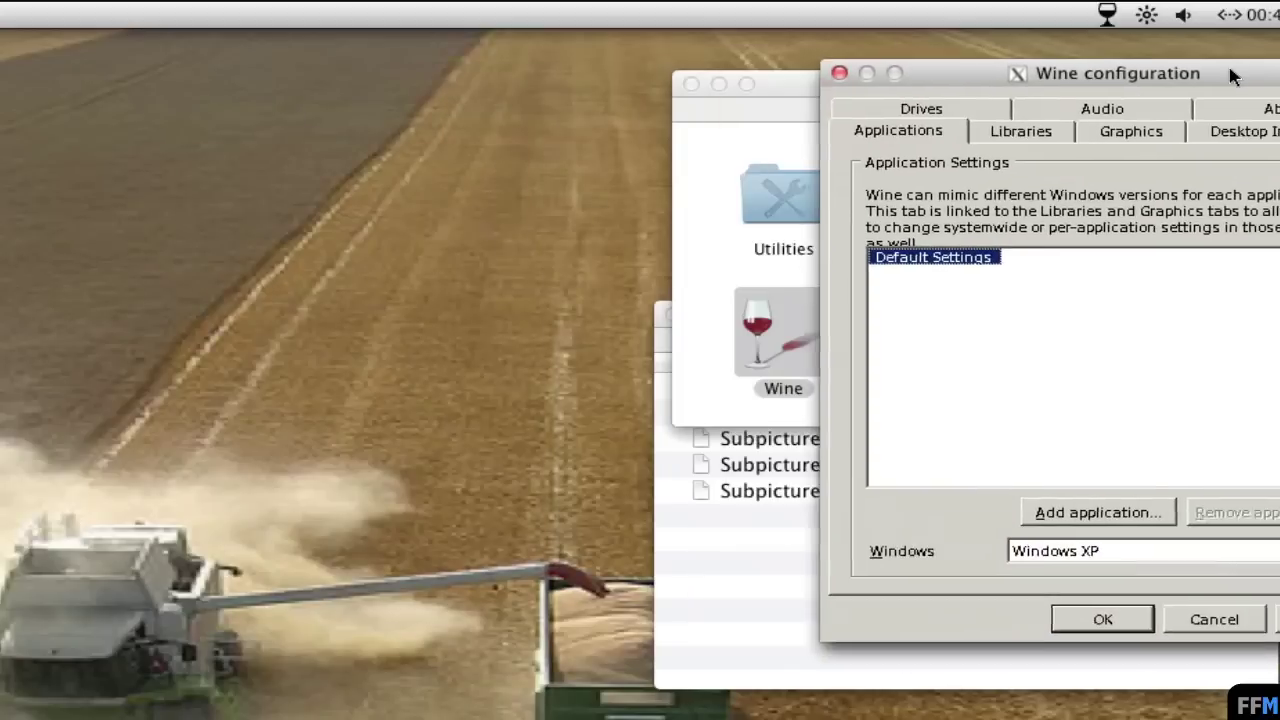
# Set Wine's default Windows version to Windows XP, apply the setting and close the configuration.
pyautogui.click(873, 136)
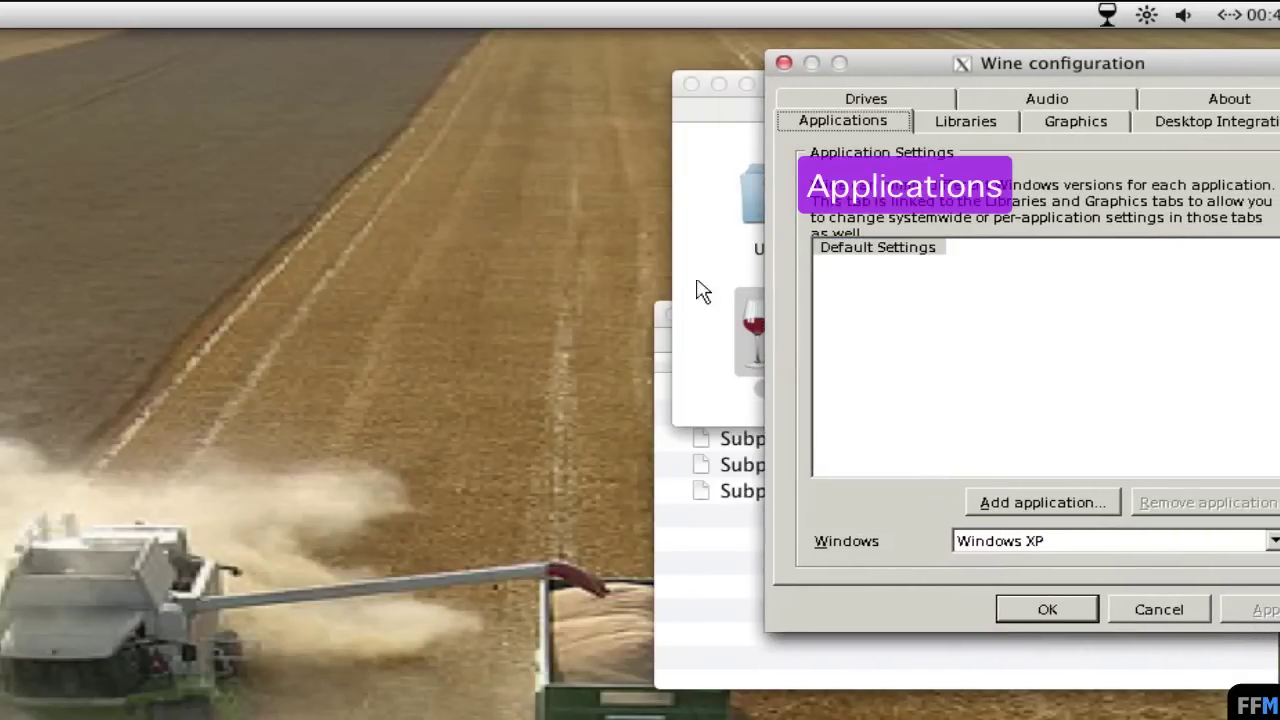
pyautogui.click(1255, 541)
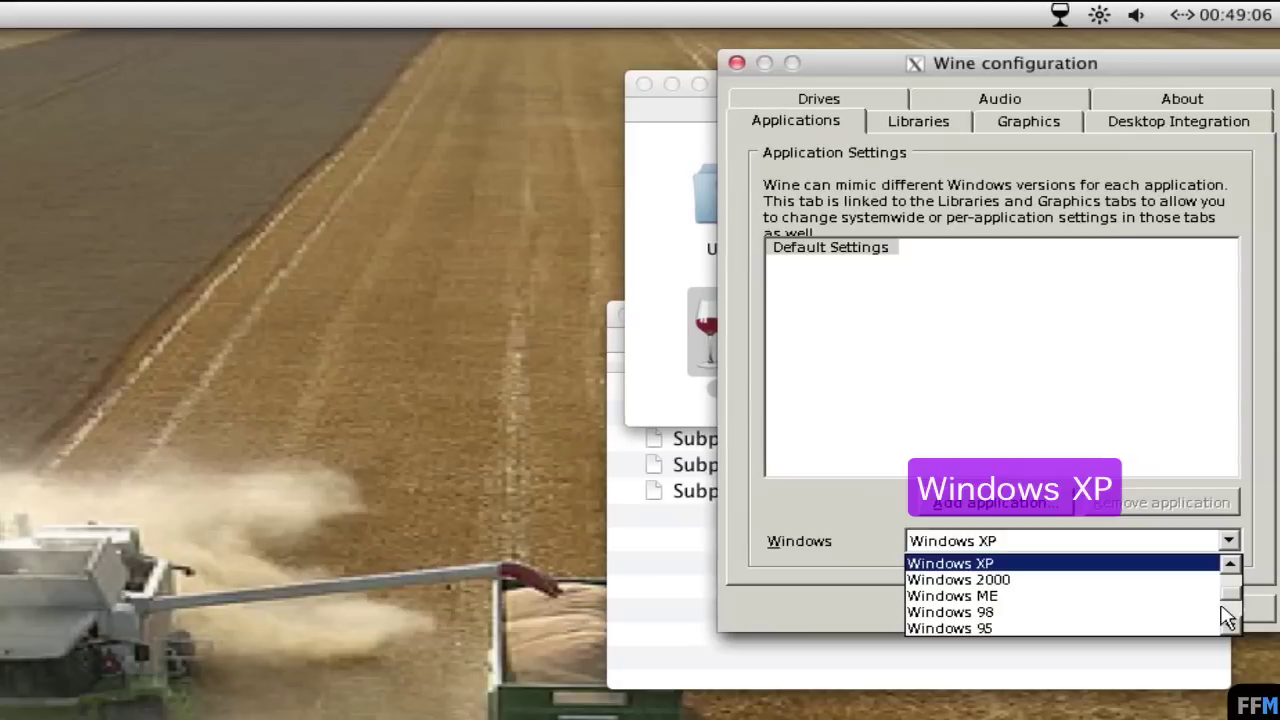
pyautogui.click(1070, 565)
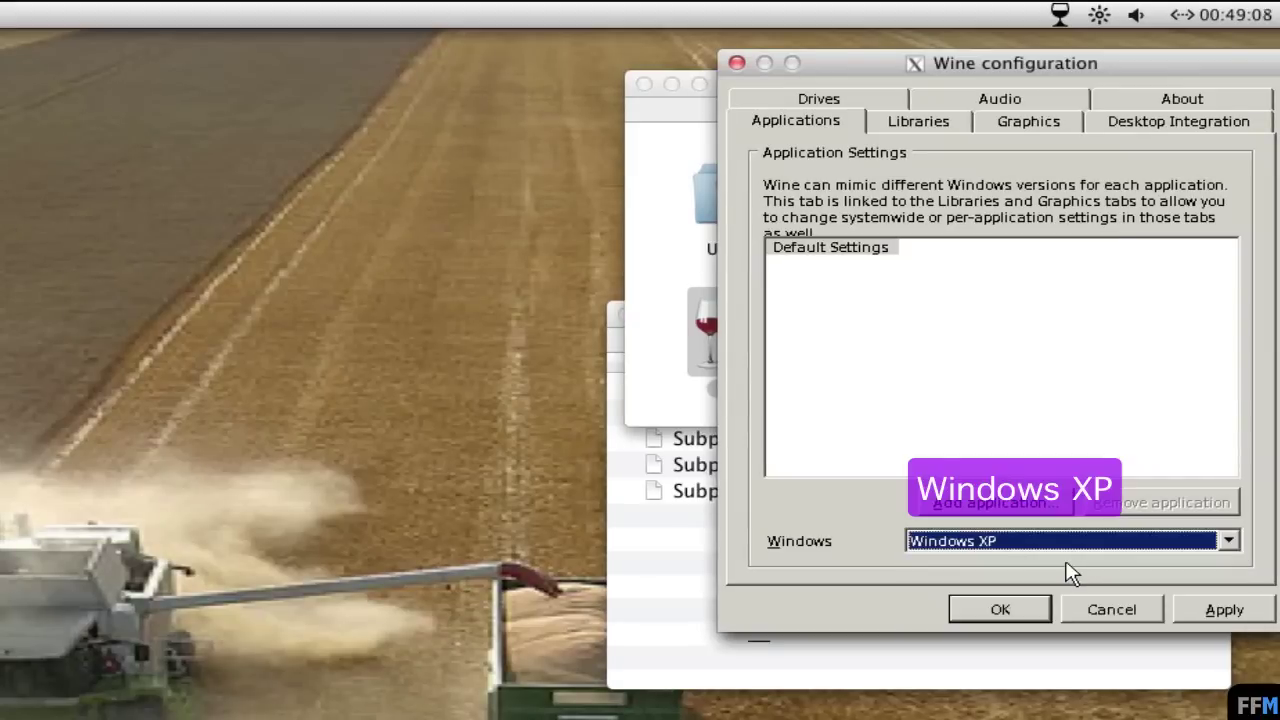
pyautogui.click(1262, 615)
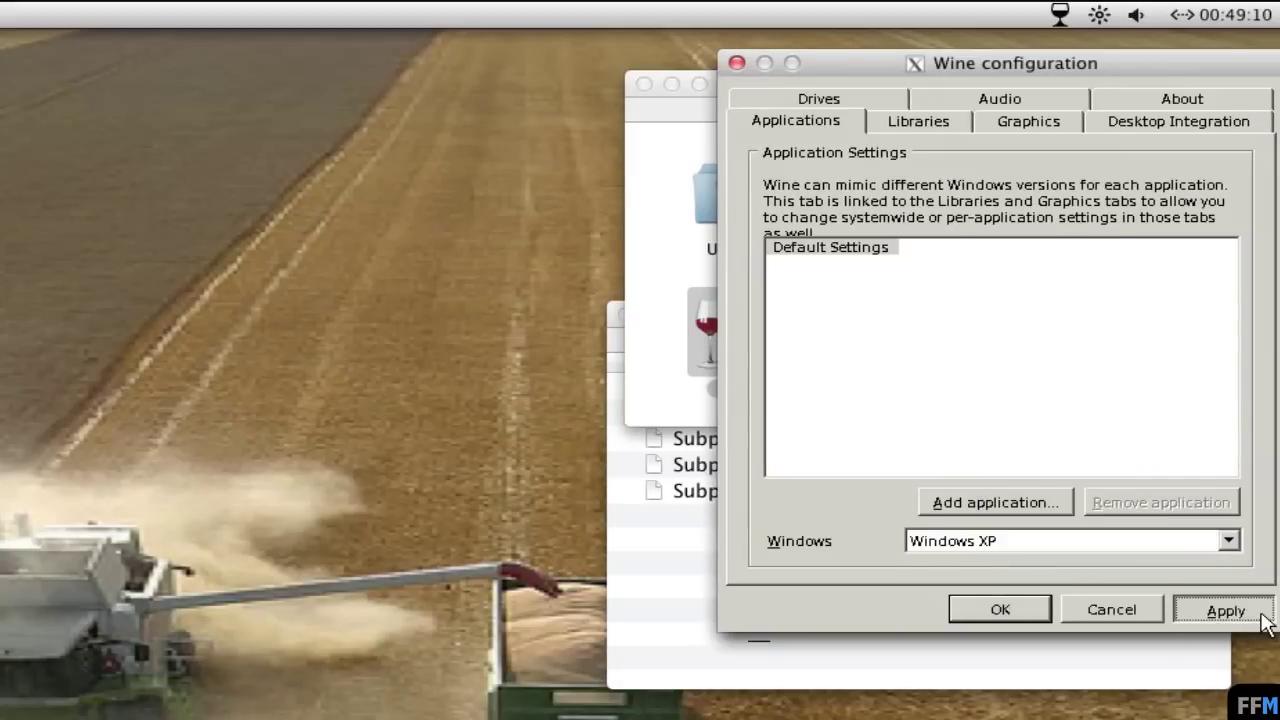
pyautogui.click(1024, 614)
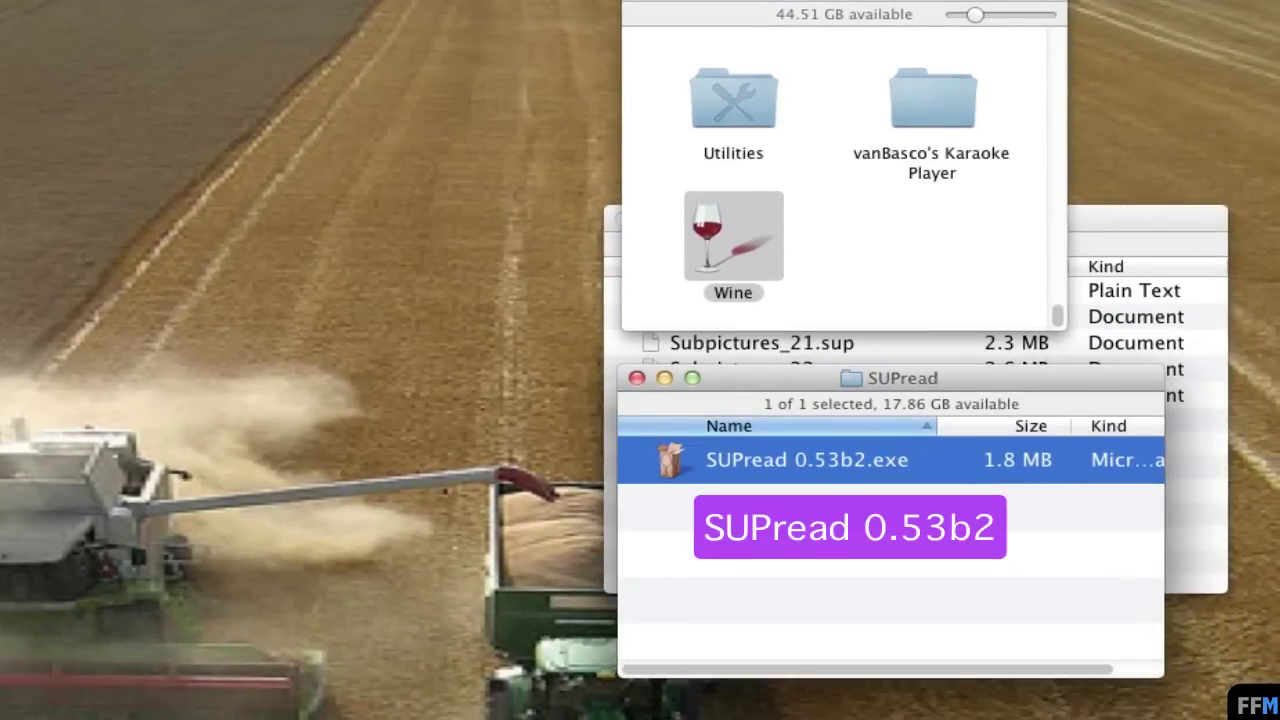
# Launch SUPread 0.53b2.exe with Wine.
pyautogui.moveTo(668, 460); pyautogui.dragTo(750, 230)
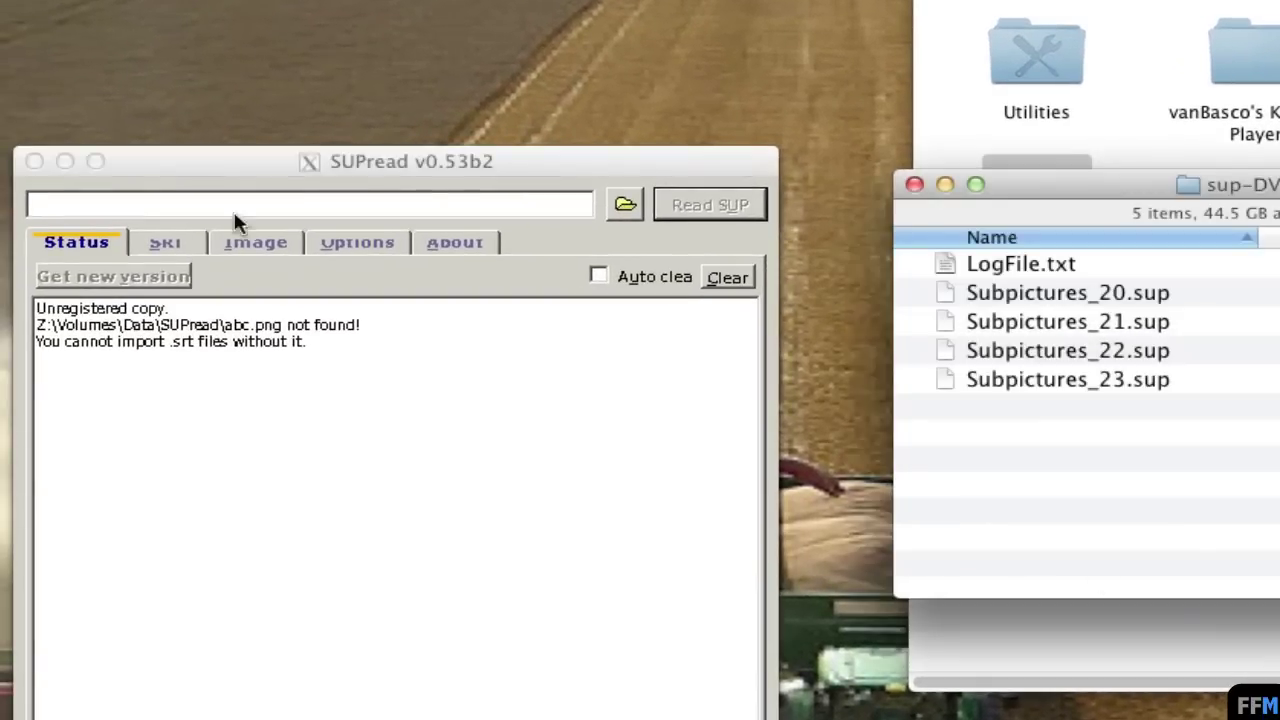
pyautogui.click(522, 160)
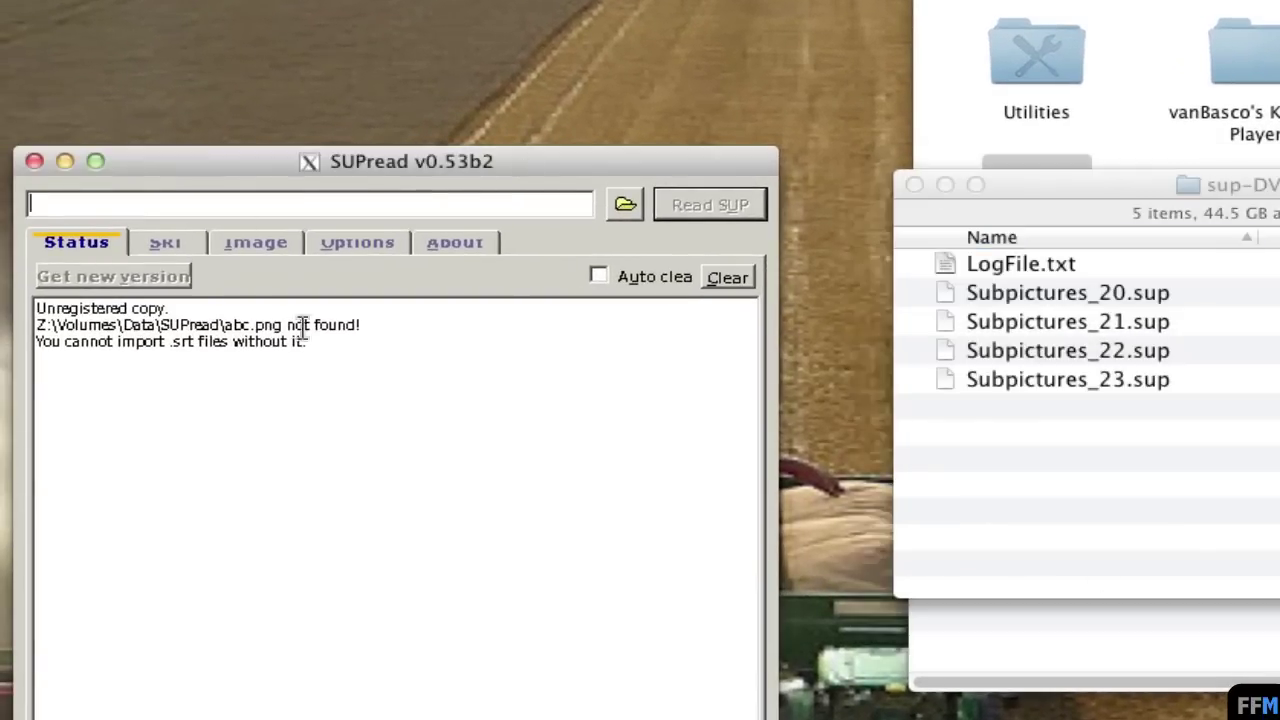
# Load Subpictures_20.sup from the sup-DVD folder on the home user's Desktop, browsing from the root directory.
pyautogui.click(620, 216)
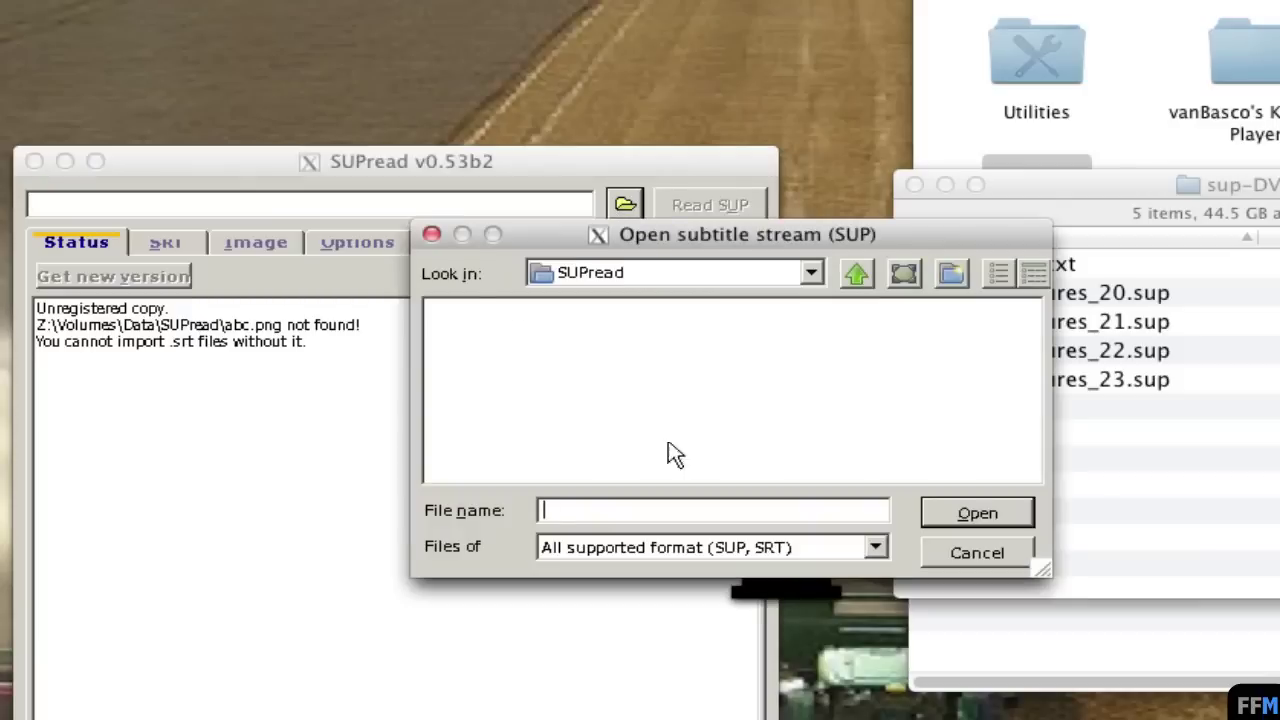
pyautogui.click(812, 276)
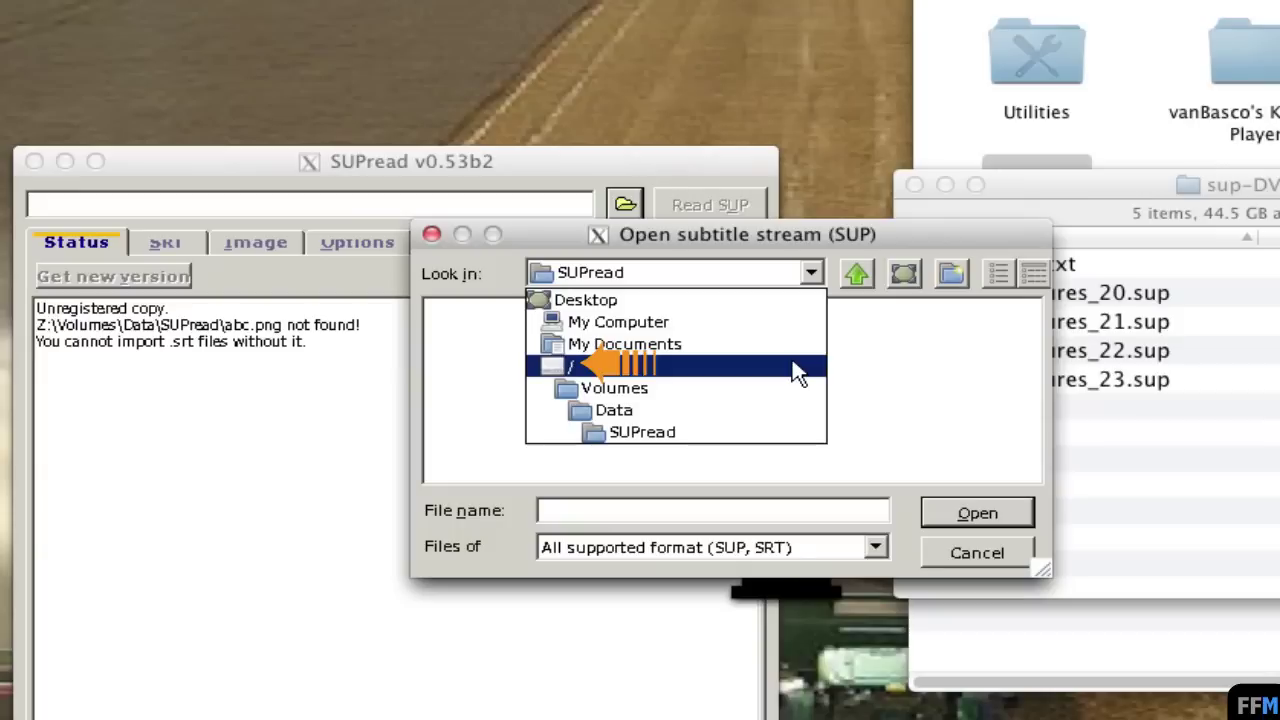
pyautogui.click(797, 372)
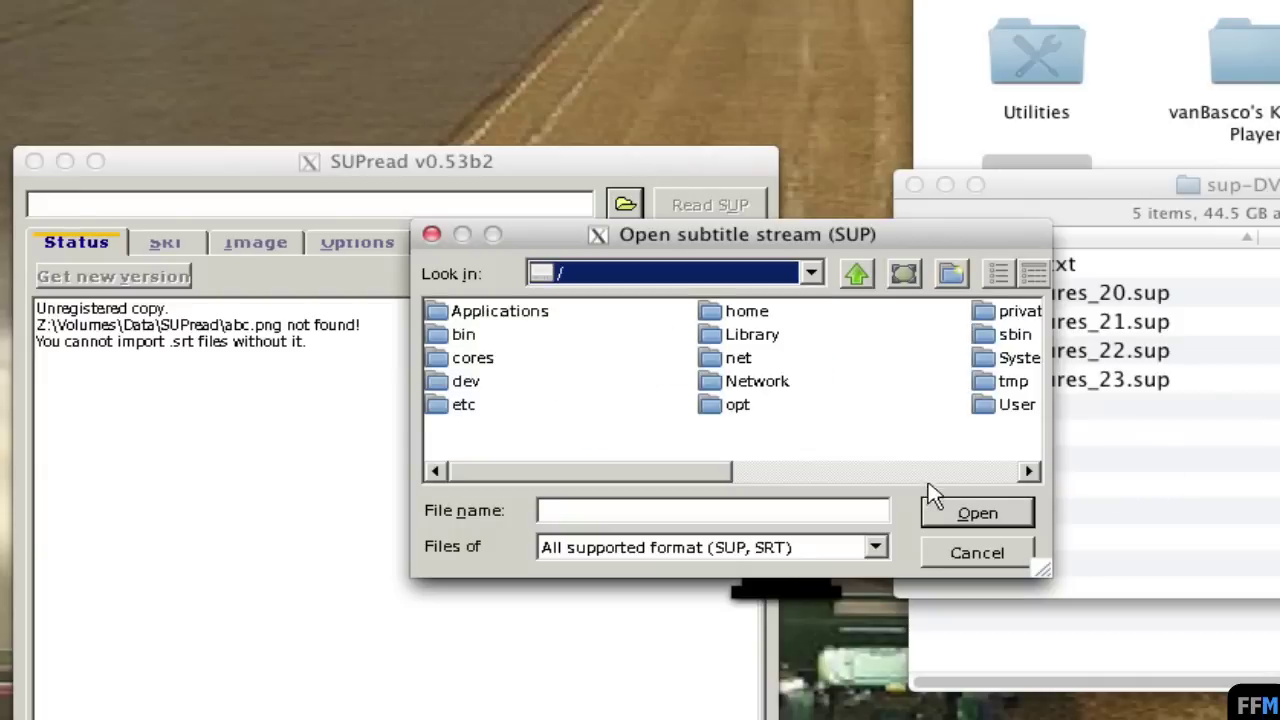
pyautogui.click(1000, 472)
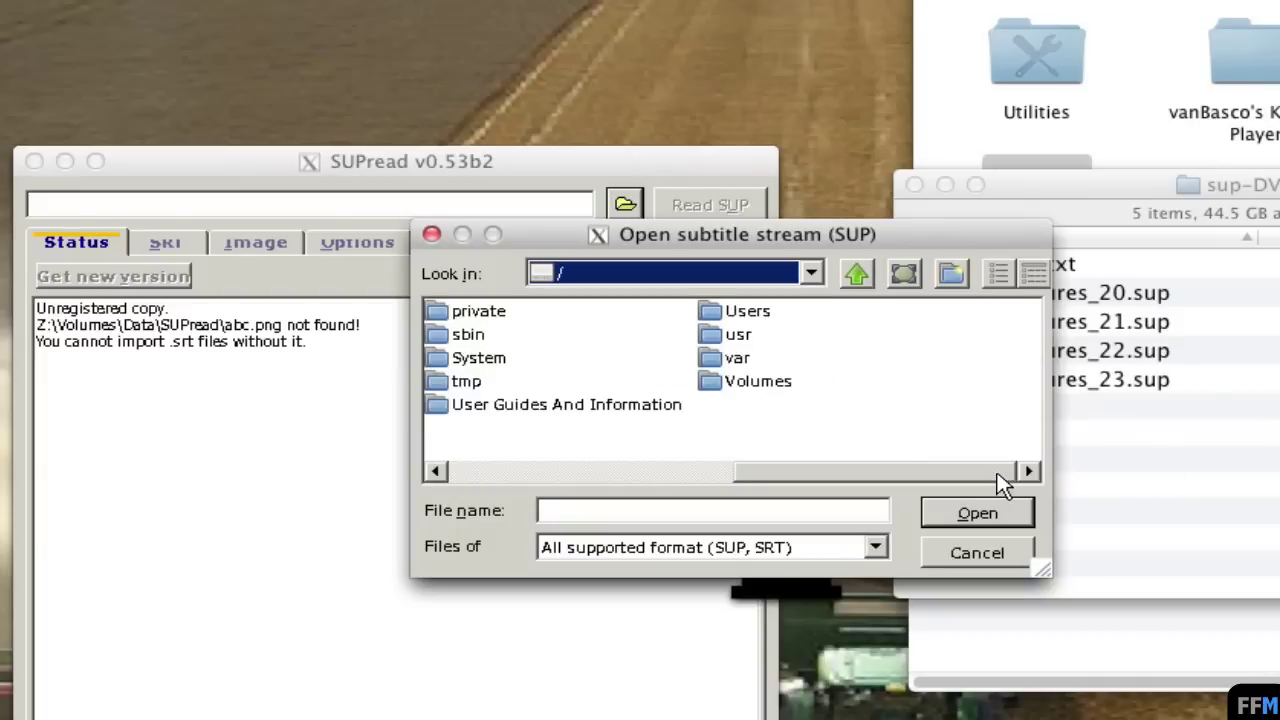
pyautogui.doubleClick(710, 318)
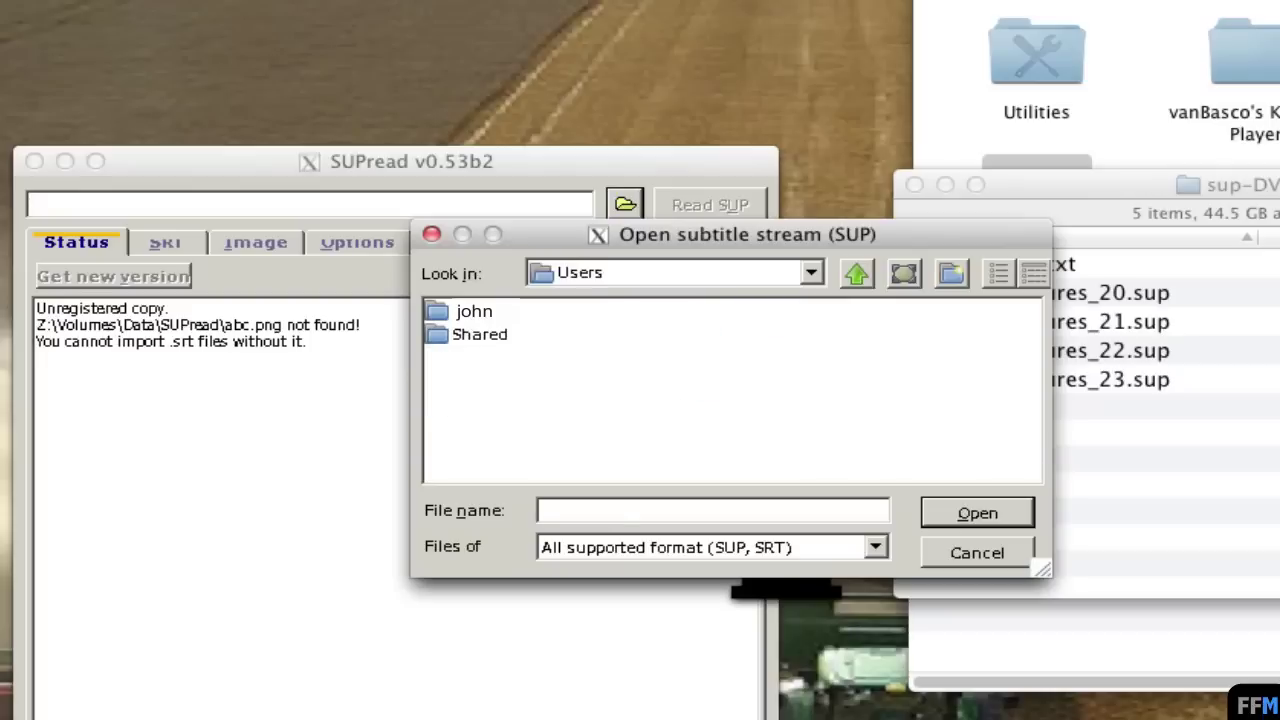
pyautogui.doubleClick(437, 315)
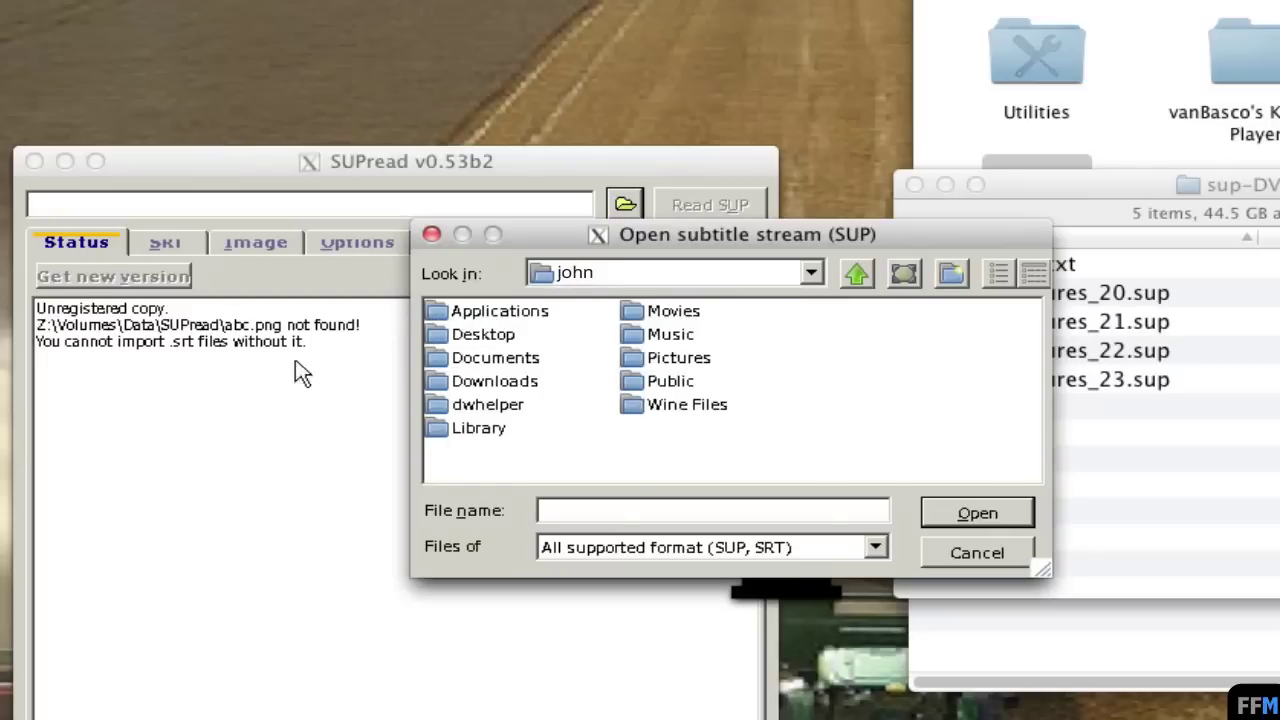
pyautogui.doubleClick(440, 336)
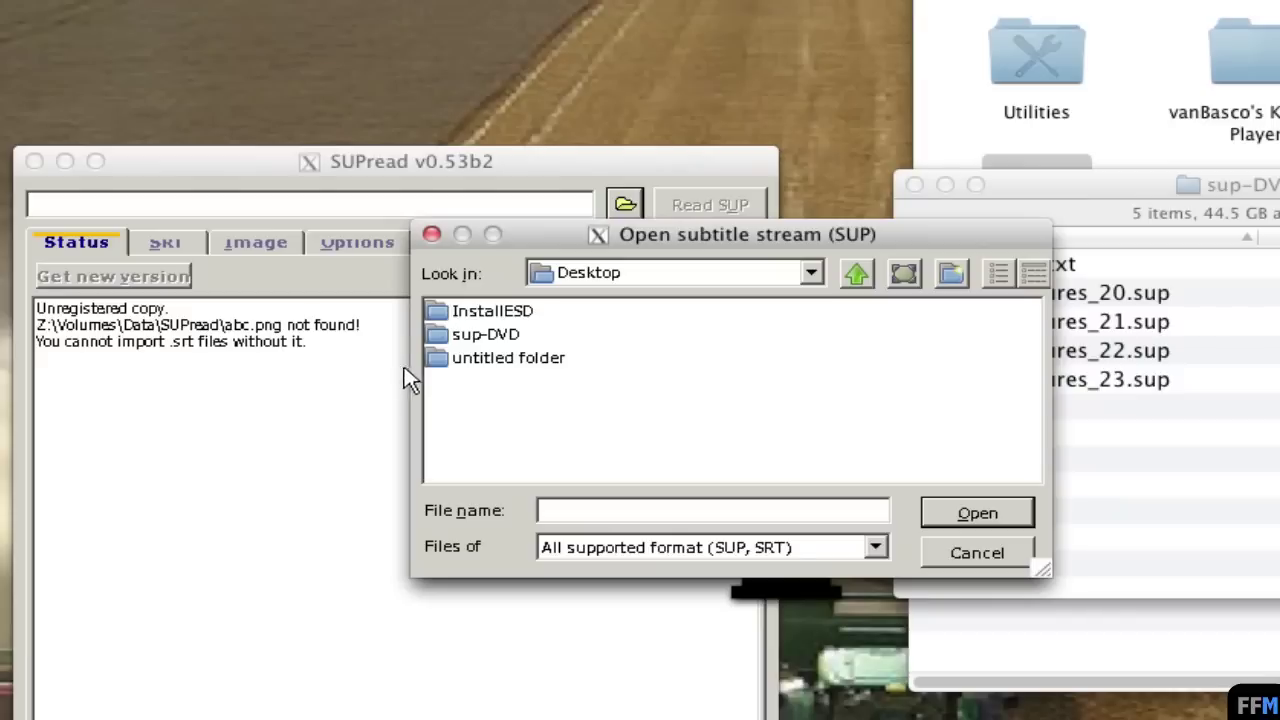
pyautogui.doubleClick(437, 336)
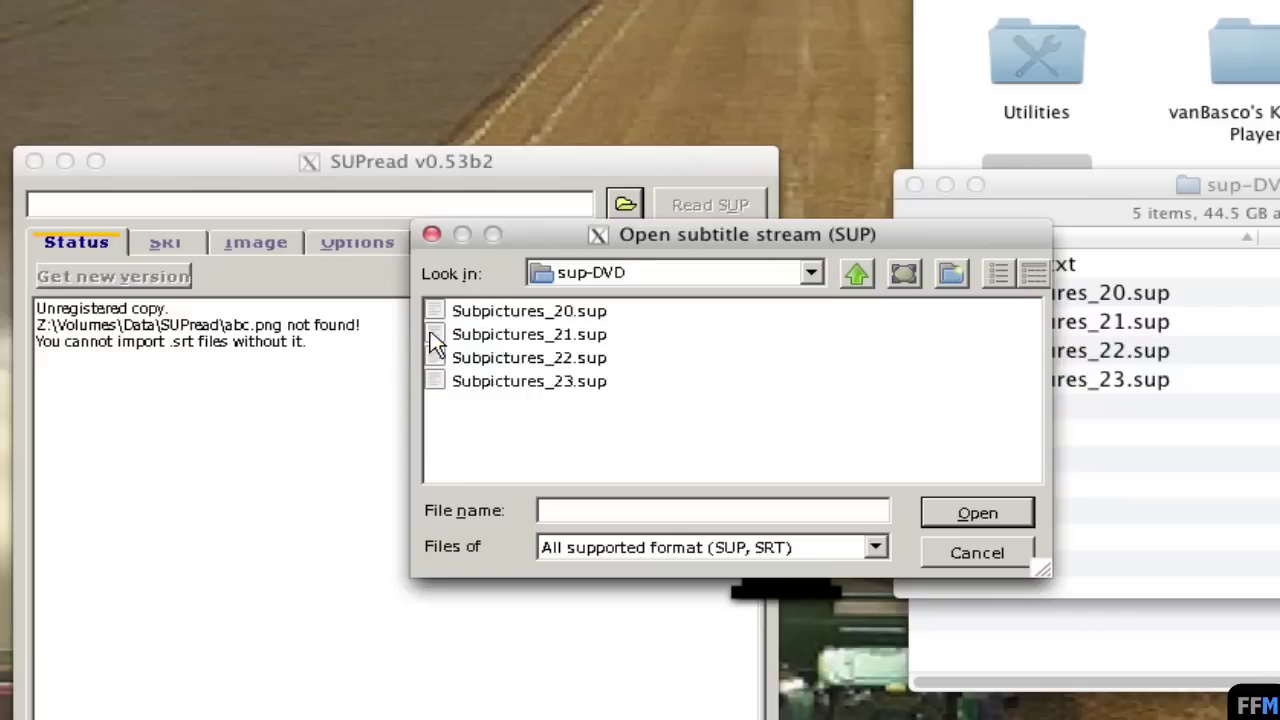
pyautogui.click(597, 315)
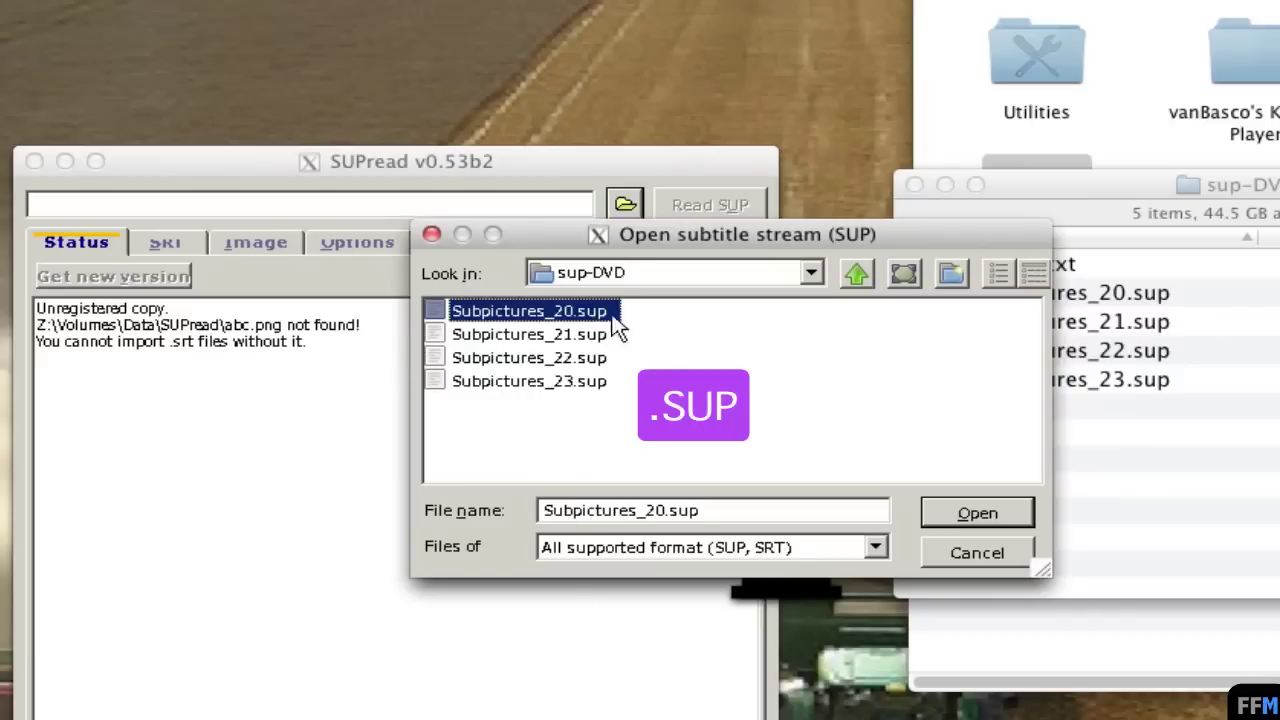
pyautogui.click(935, 514)
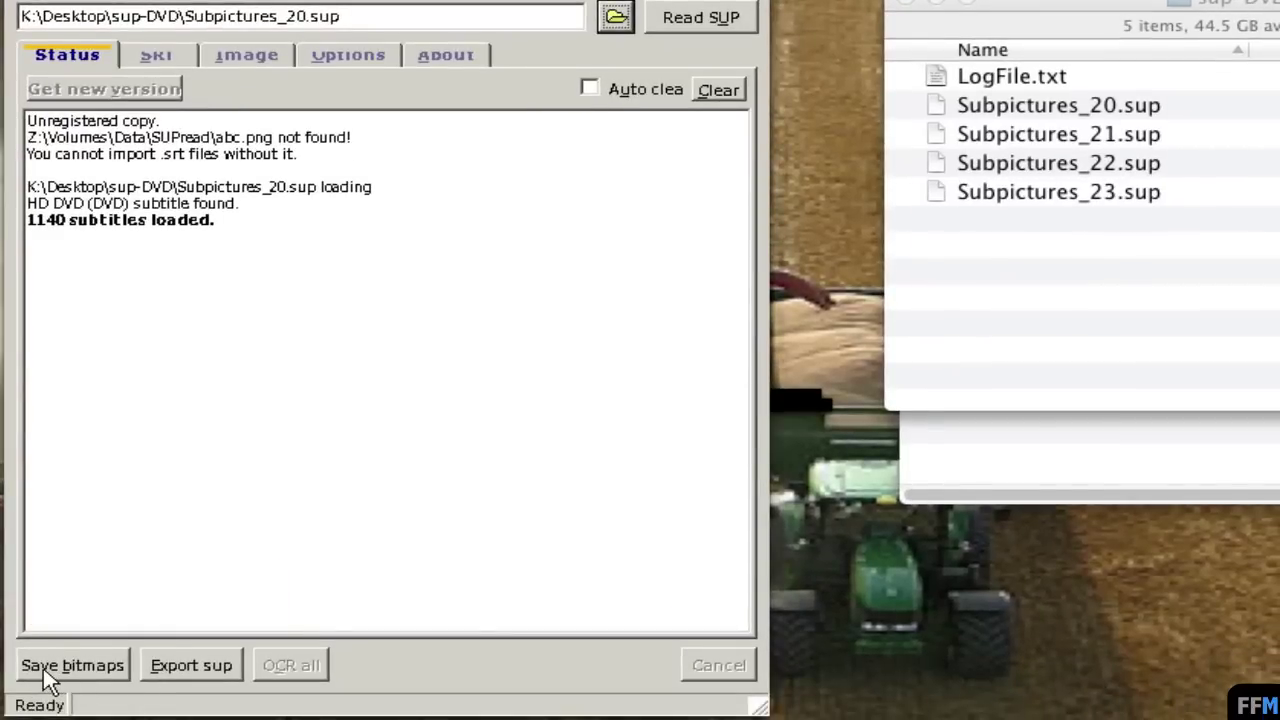
# Start saving the bitmaps of Subpictures_20.sup and check line0001.png and line0002.png in its bitmaps folder.
pyautogui.click(44, 669)
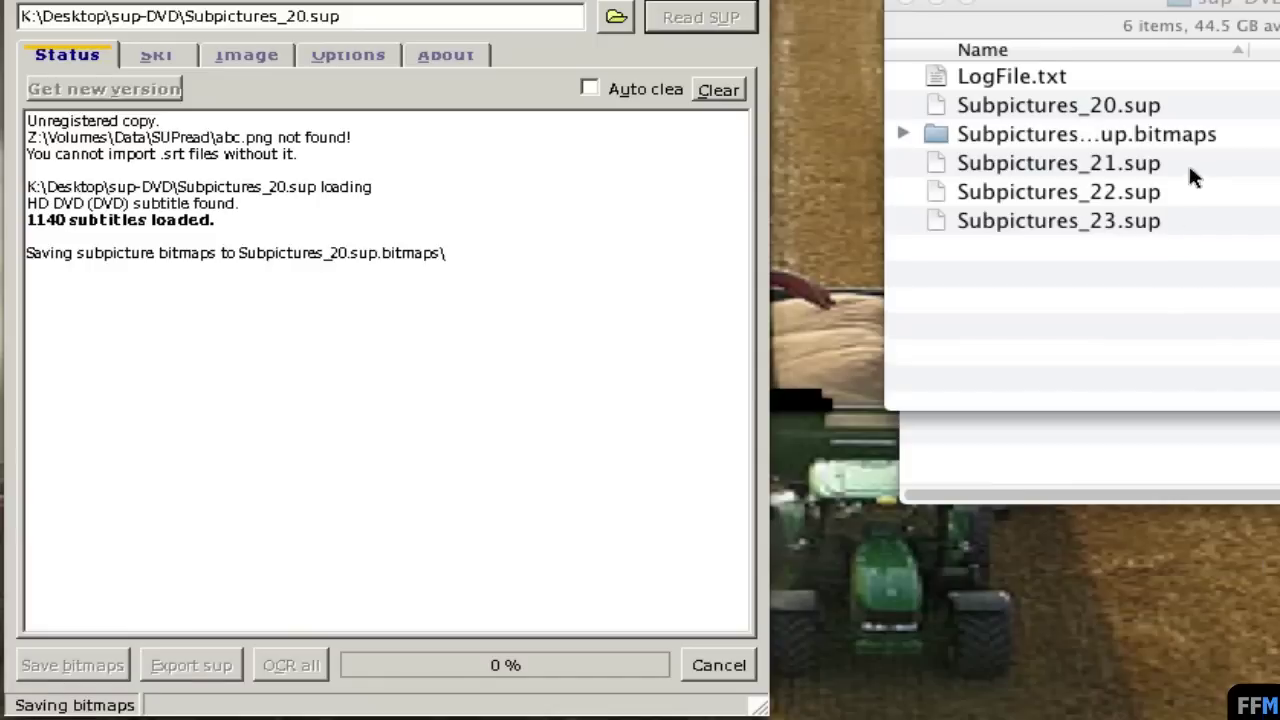
pyautogui.click(1095, 18)
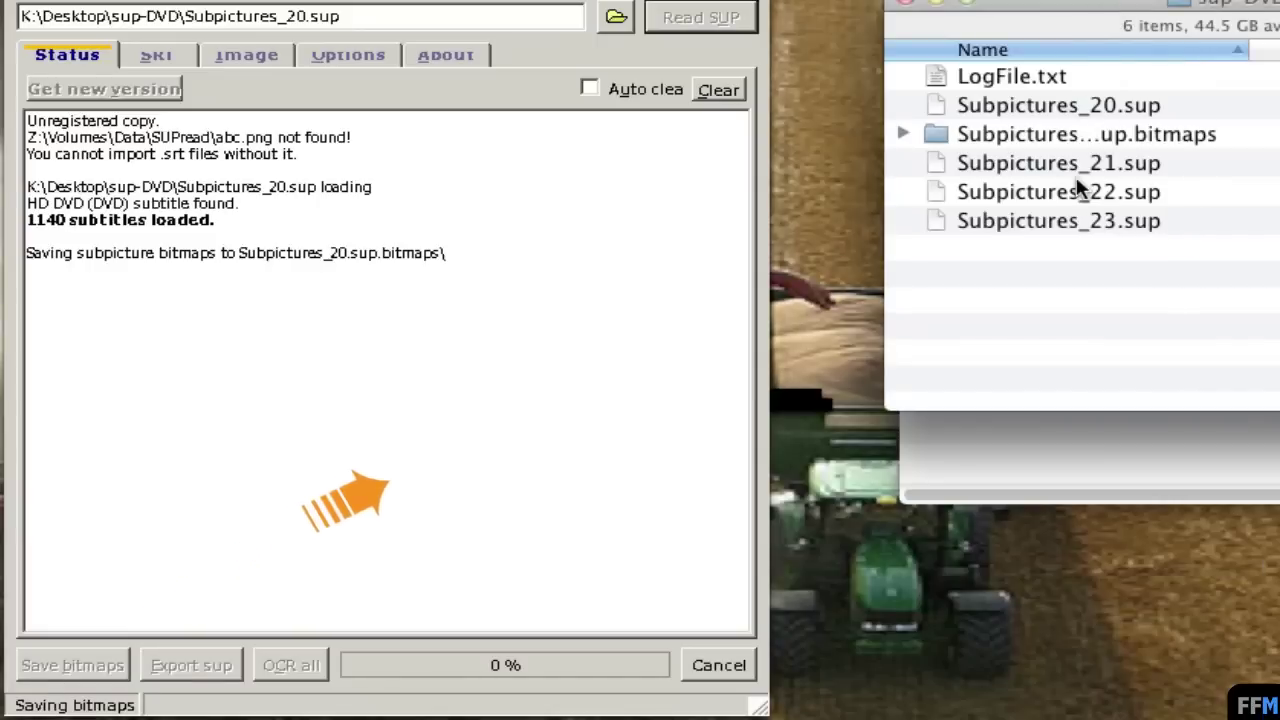
pyautogui.click(902, 136)
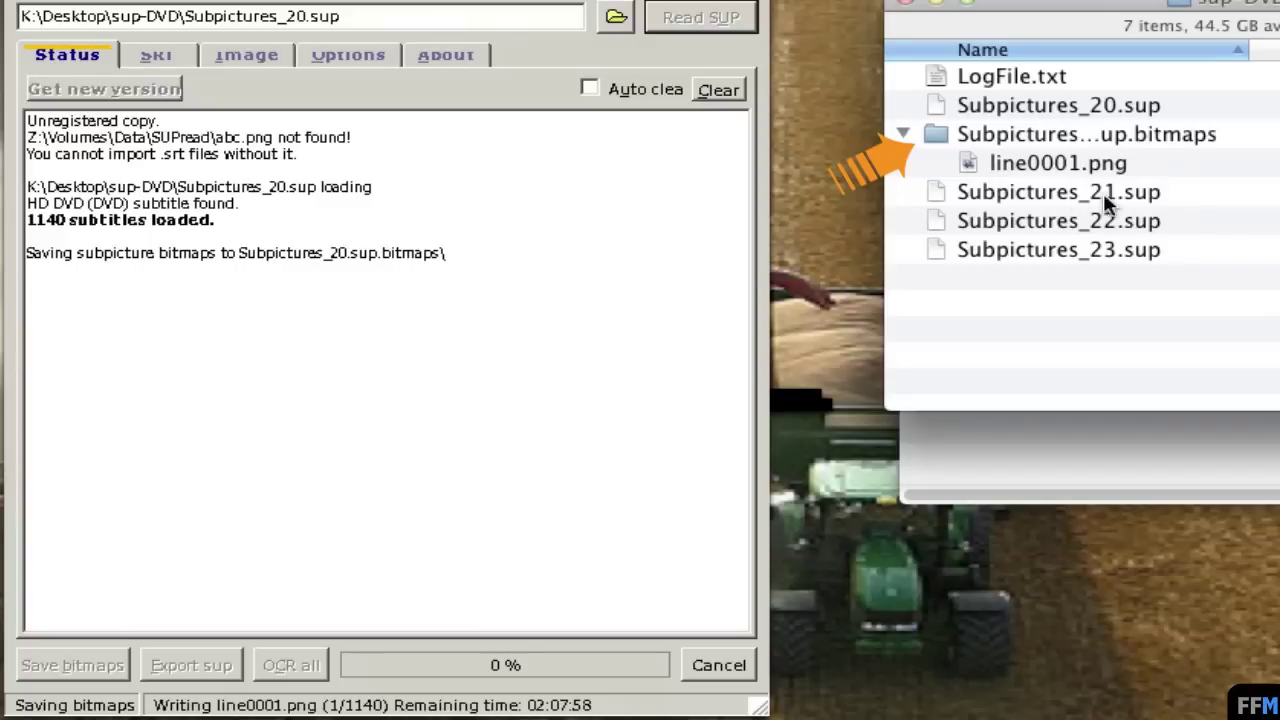
pyautogui.click(1163, 163)
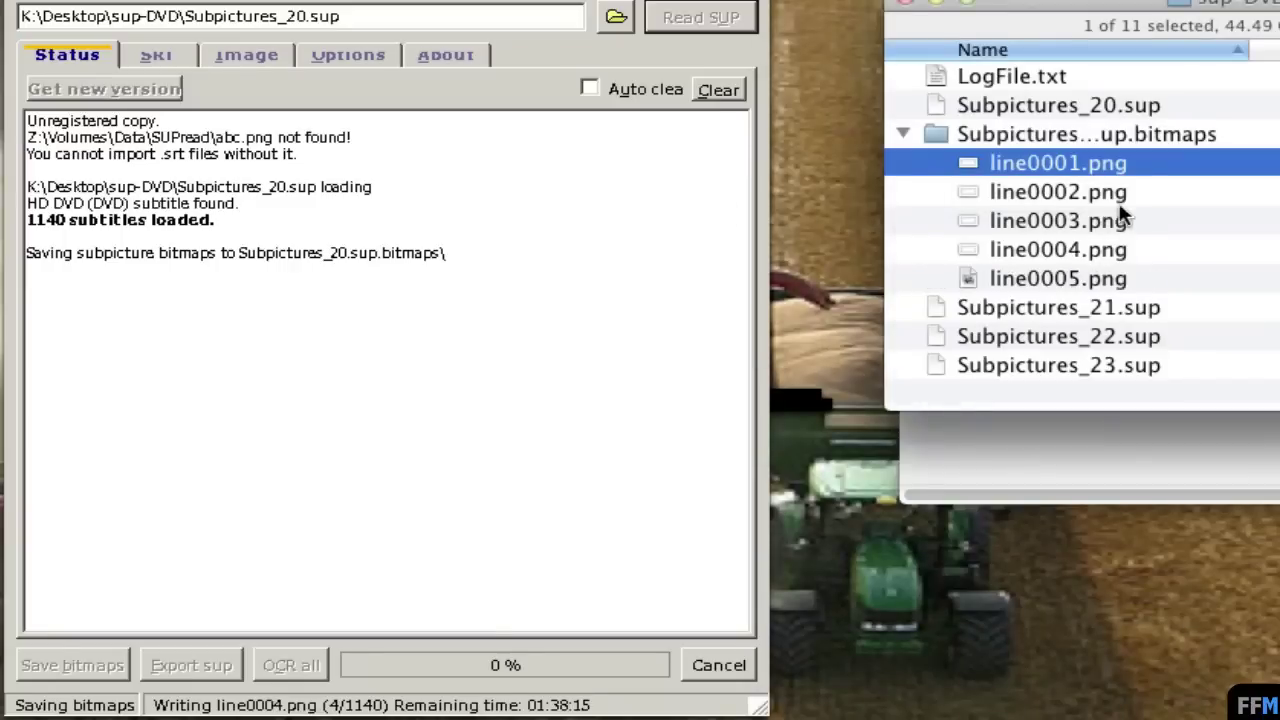
pyautogui.click(1126, 192)
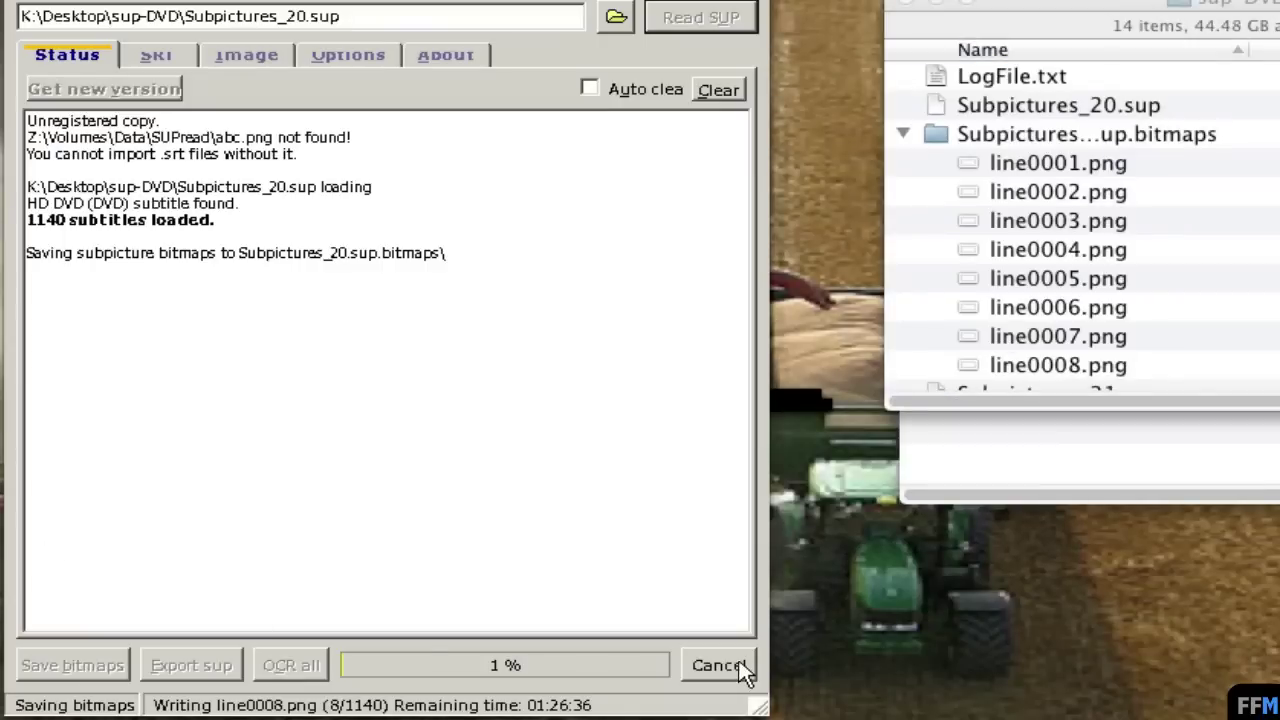
# Stop the running bitmap export of Subpictures_20.sup and confirm the cancellation.
pyautogui.click(741, 663)
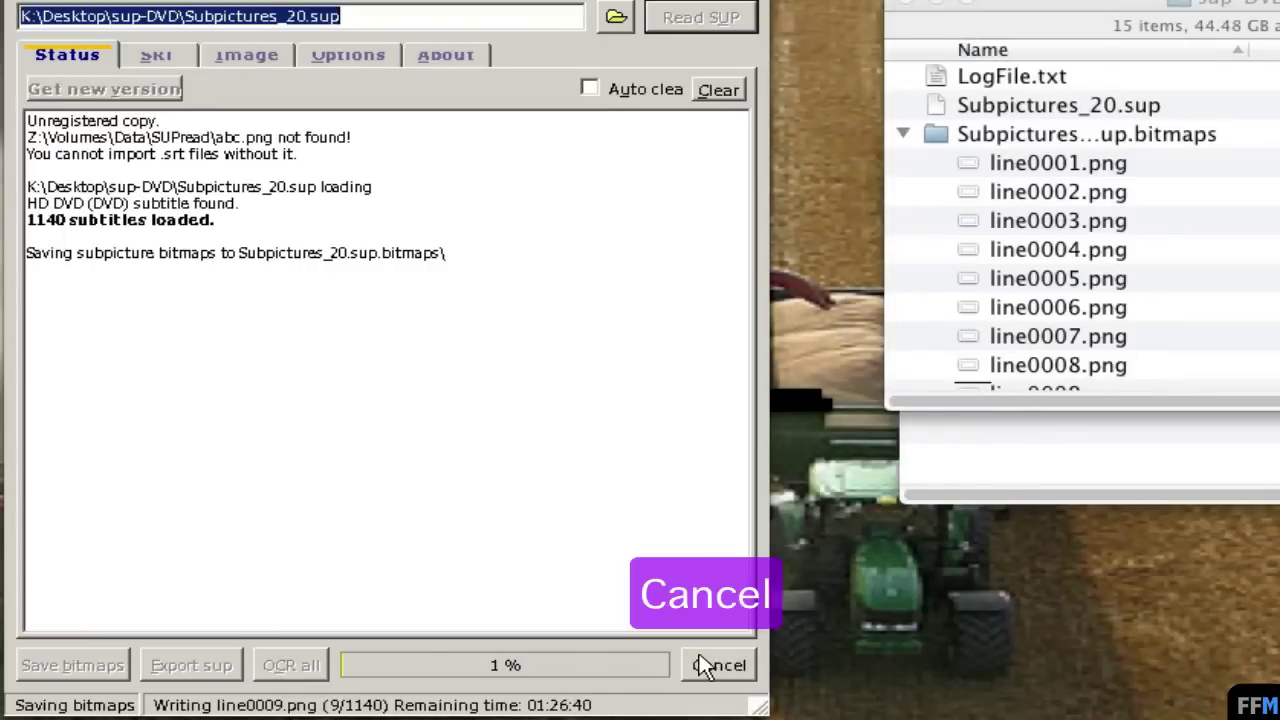
pyautogui.click(703, 665)
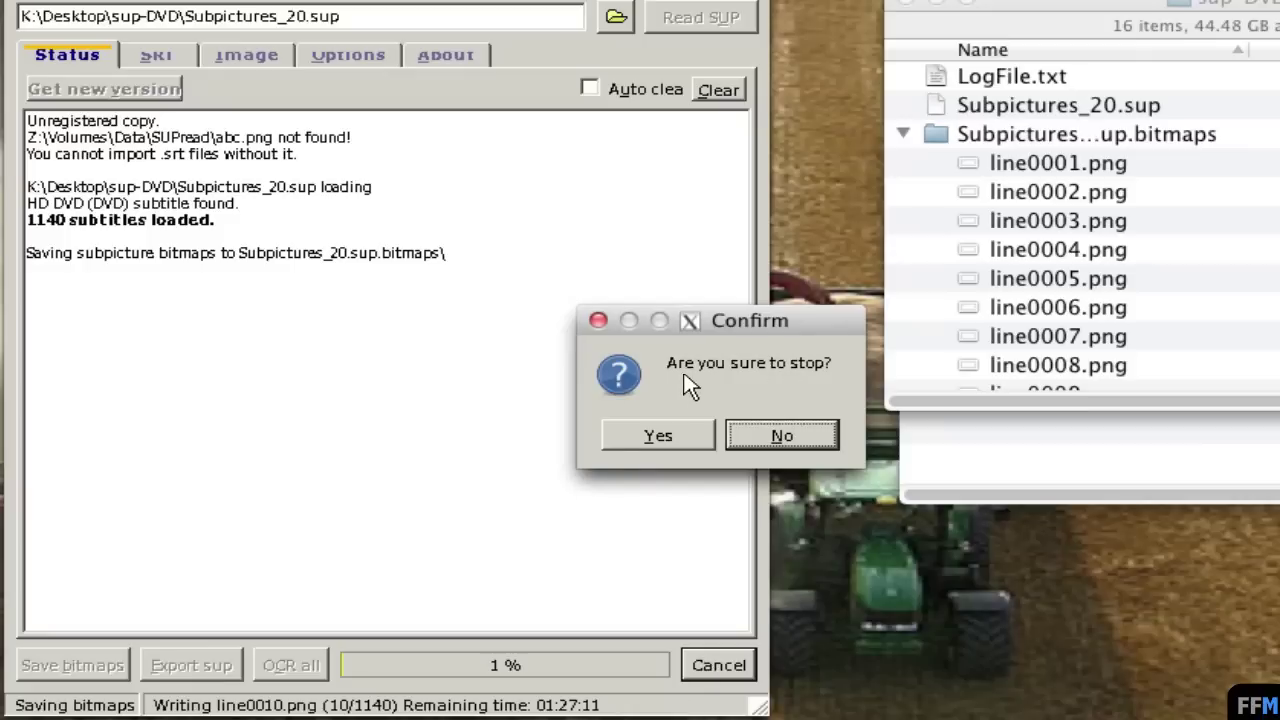
pyautogui.click(660, 434)
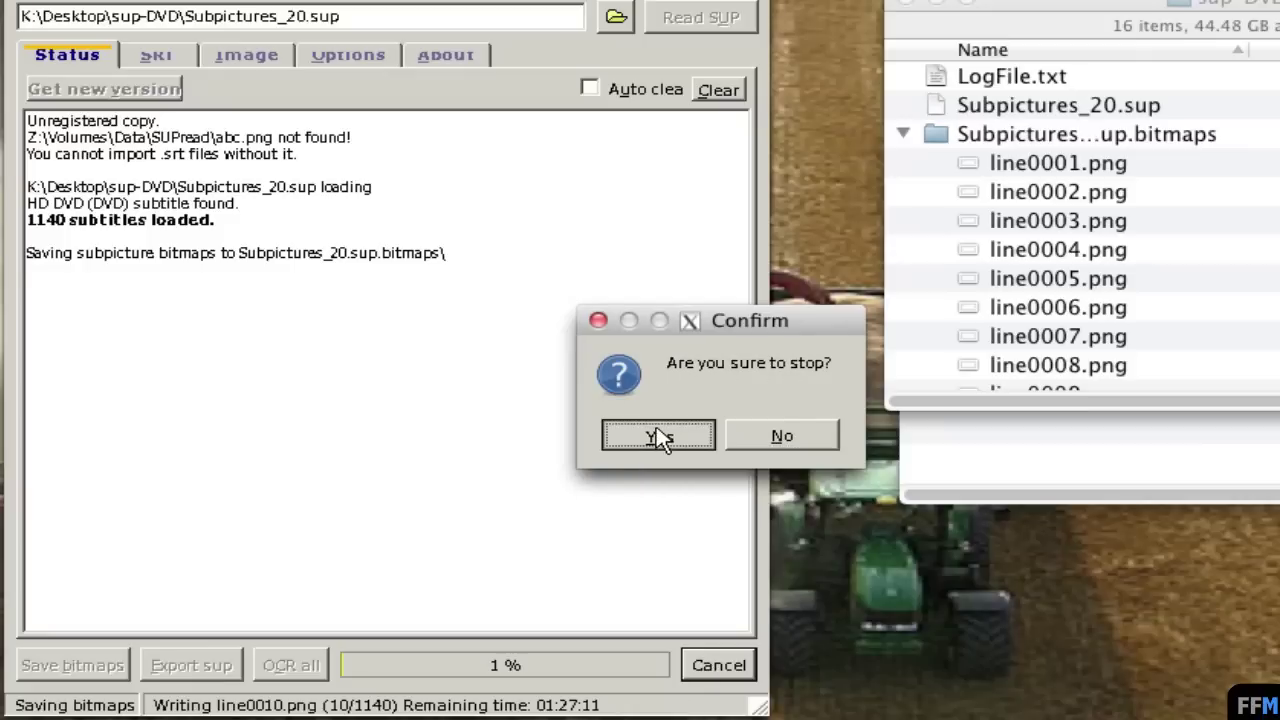
# Move the partly written bitmaps folder of Subpictures_20.sup to the Trash.
pyautogui.click(903, 134)
pyautogui.click(995, 137)
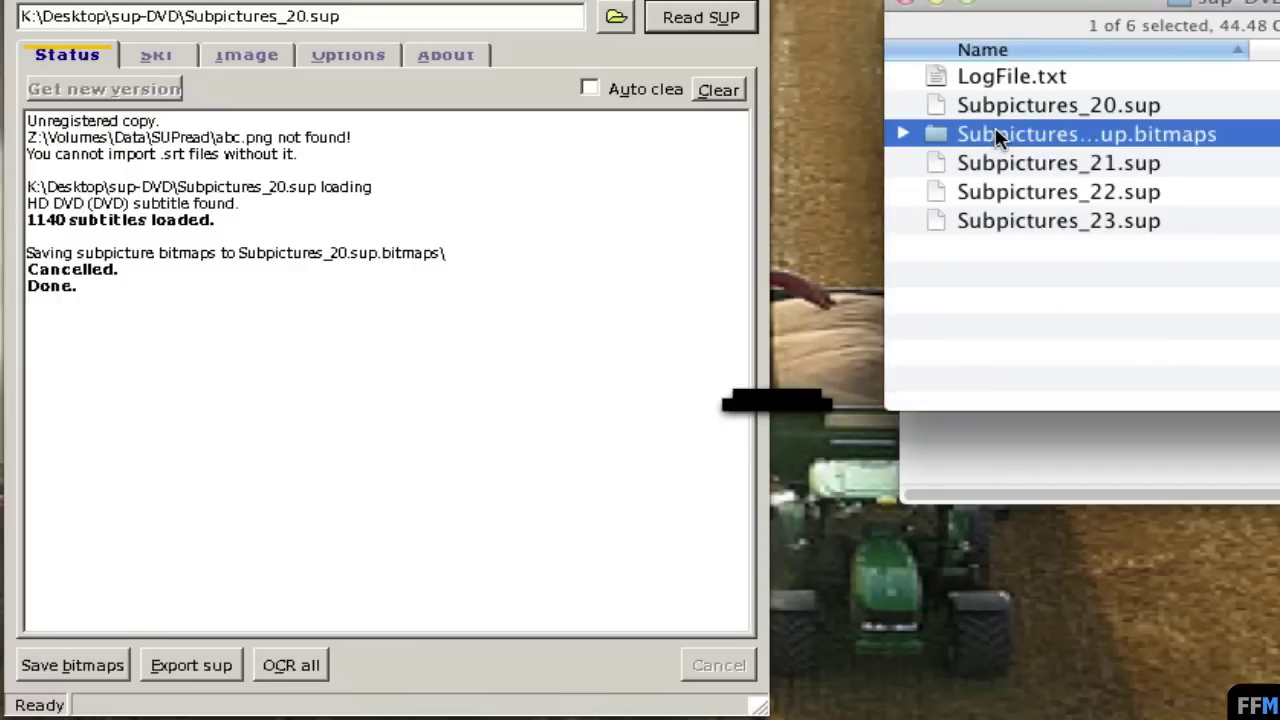
pyautogui.rightClick(995, 137)
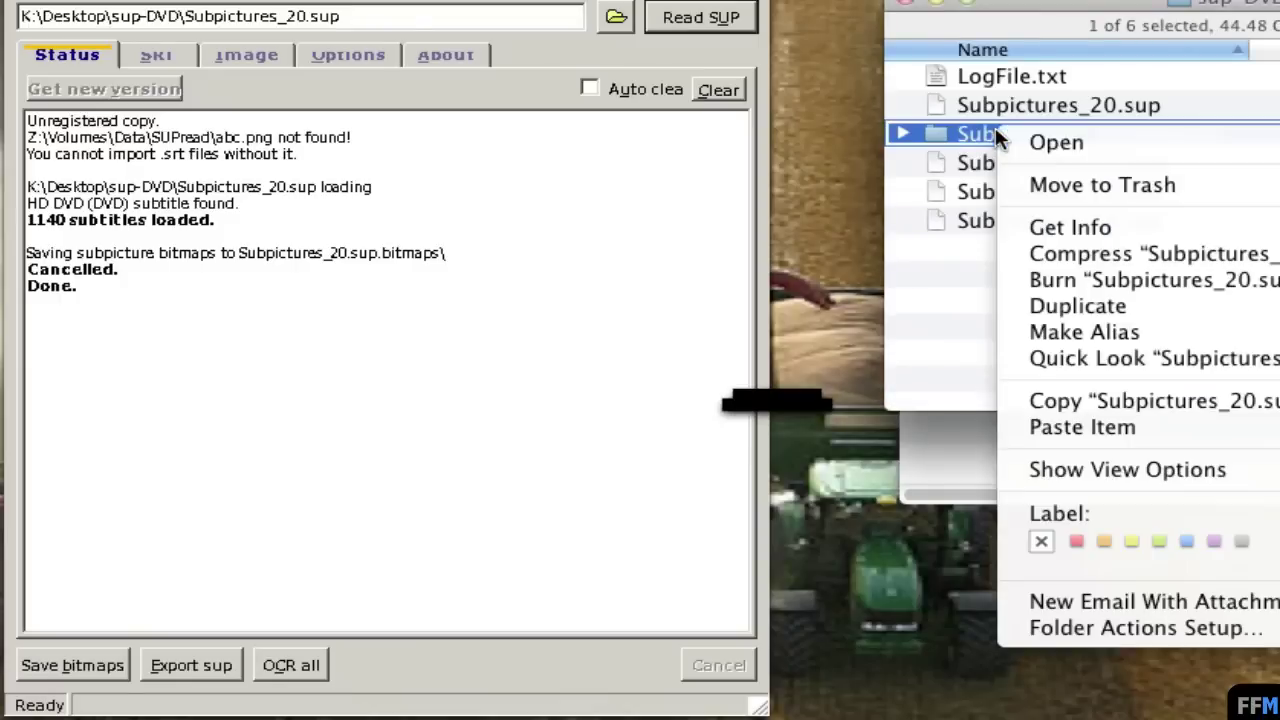
pyautogui.click(1012, 180)
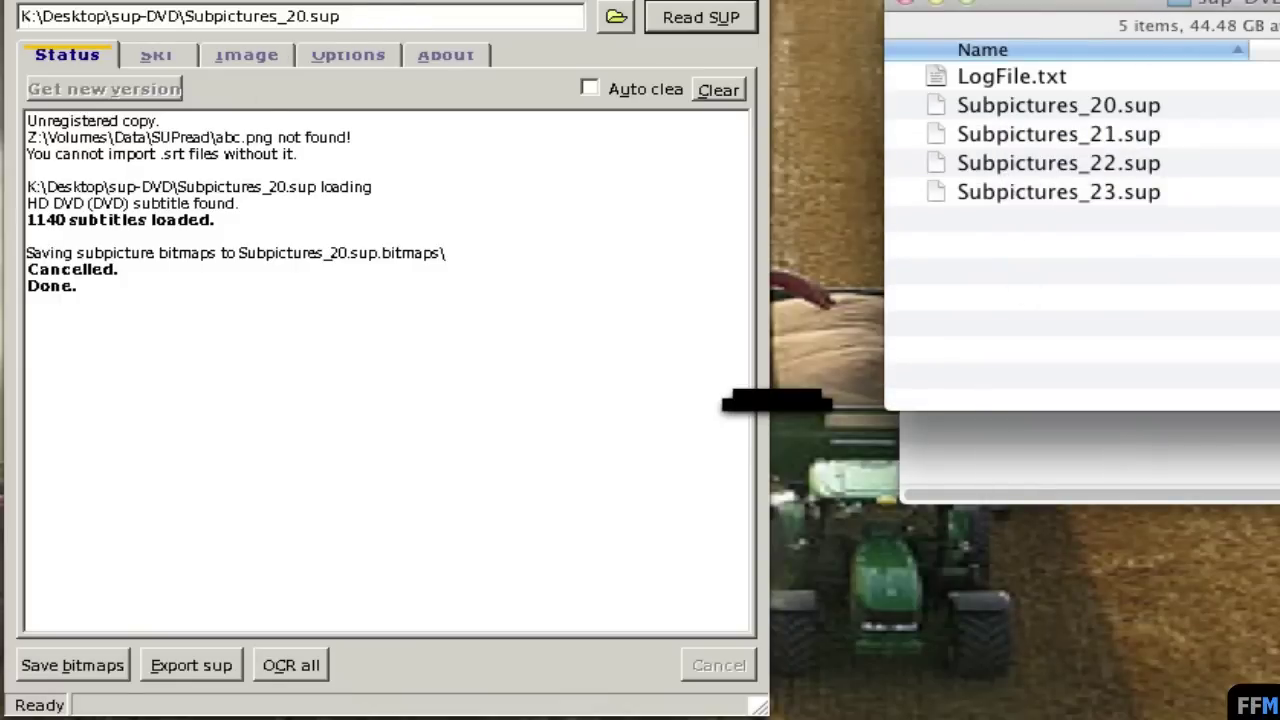
# Load Subpictures_21.sup from the sup-DVD folder into SUPread.
pyautogui.click(509, 57)
pyautogui.click(614, 22)
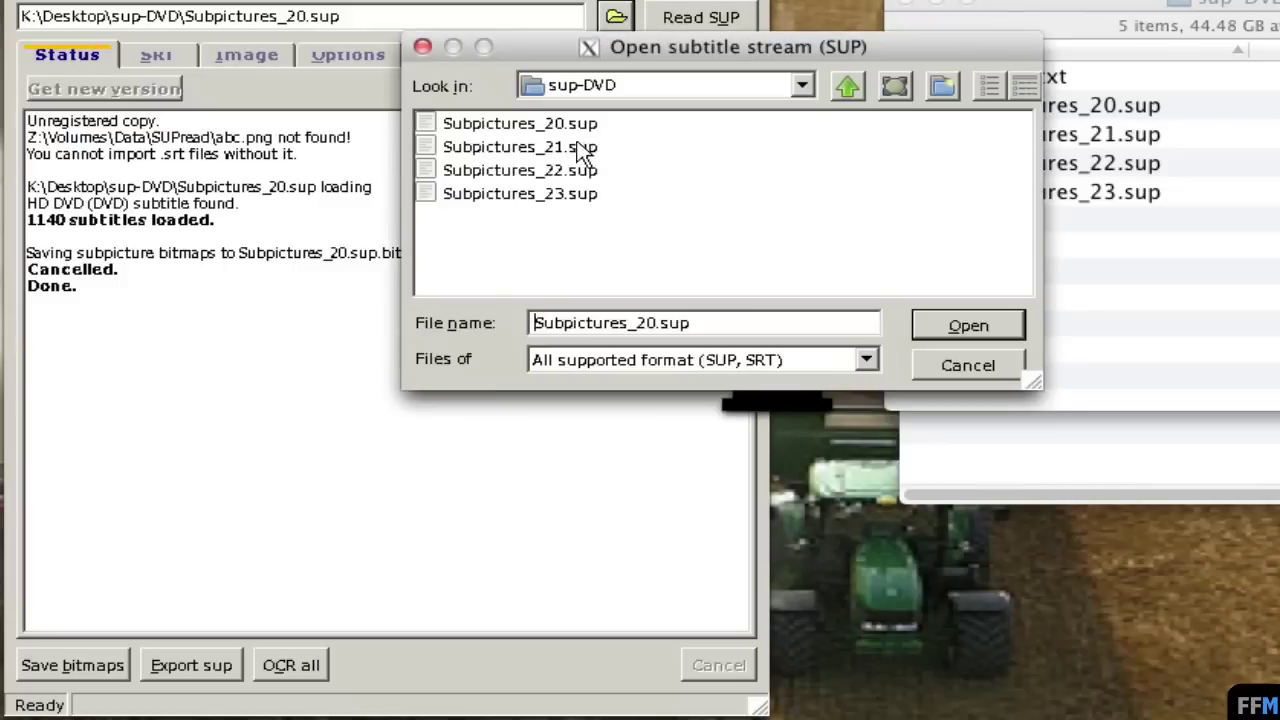
pyautogui.click(583, 147)
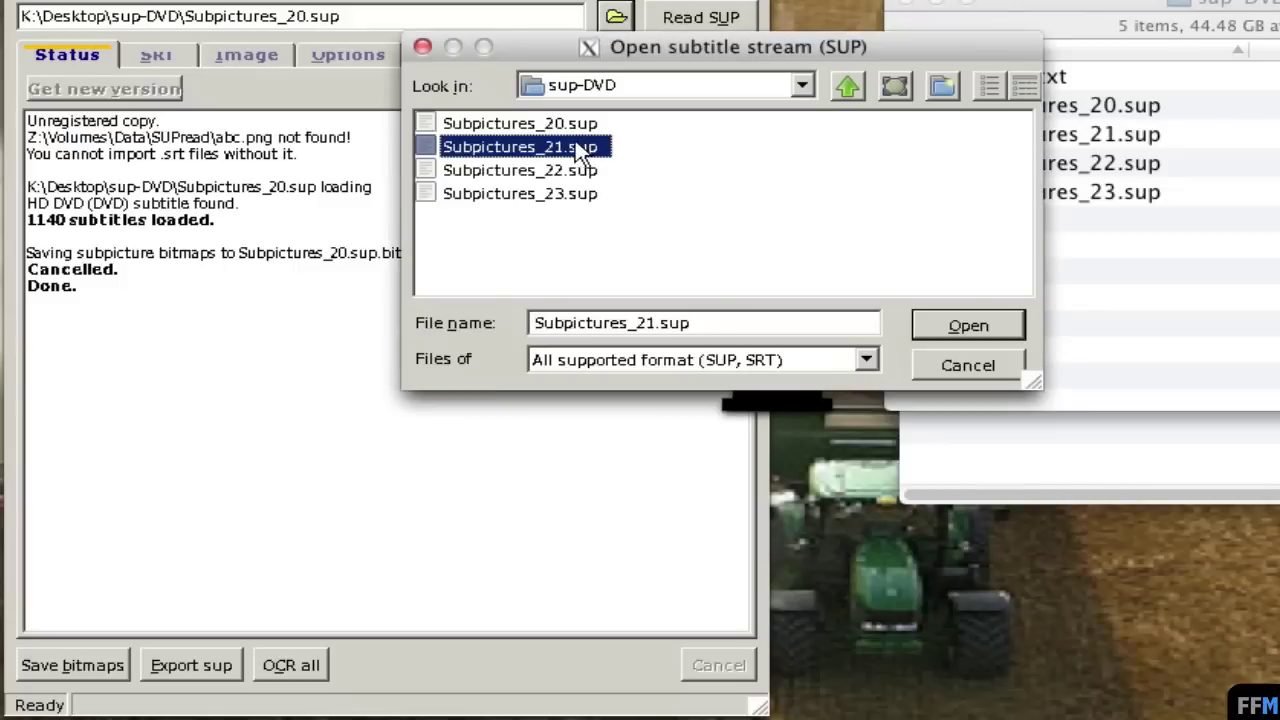
pyautogui.click(935, 327)
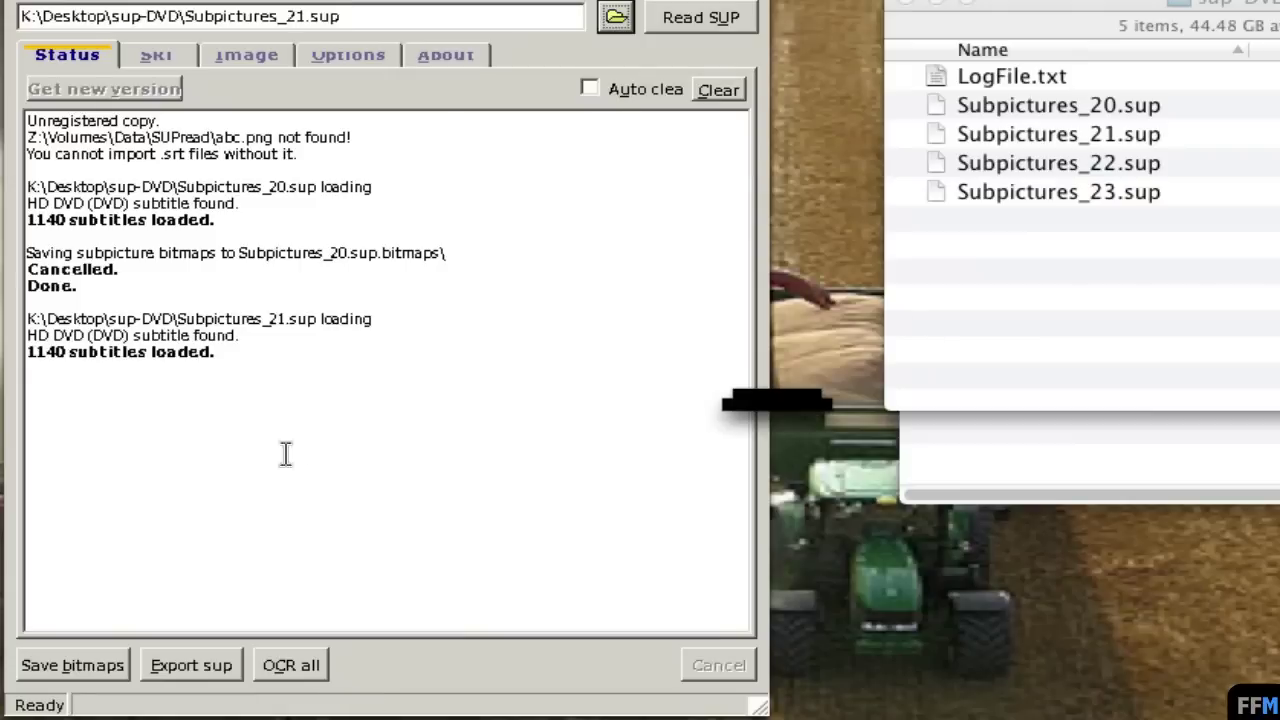
# Start saving the bitmaps of Subpictures_21.sup and check line0001.png in its bitmaps folder.
pyautogui.click(106, 674)
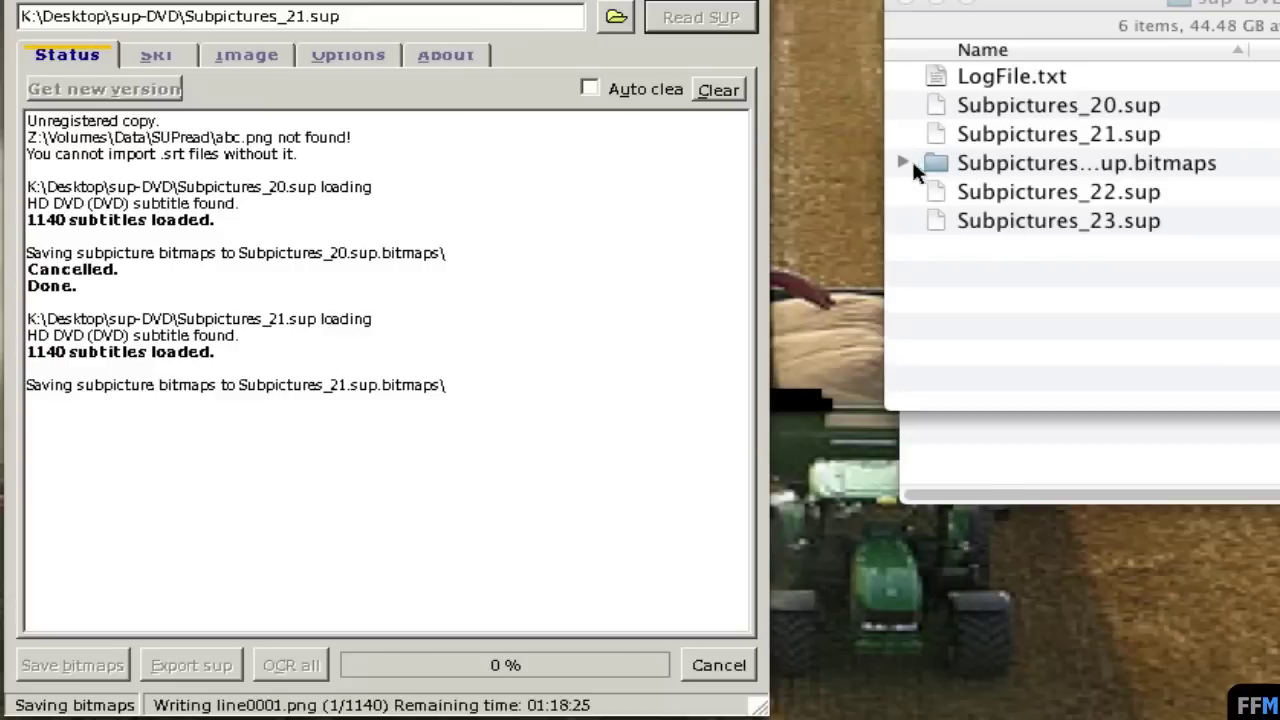
pyautogui.click(903, 162)
pyautogui.click(1151, 201)
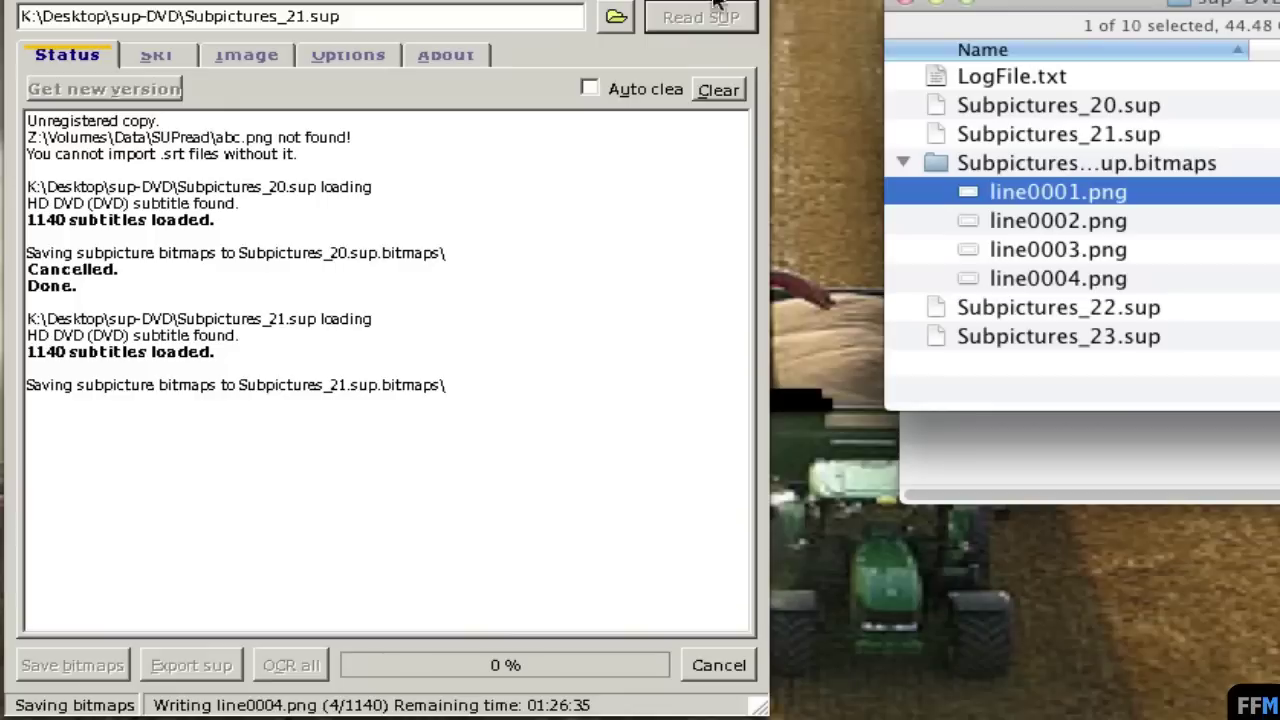
# Stop the running bitmap export of Subpictures_21.sup and confirm the cancellation.
pyautogui.click(700, 665)
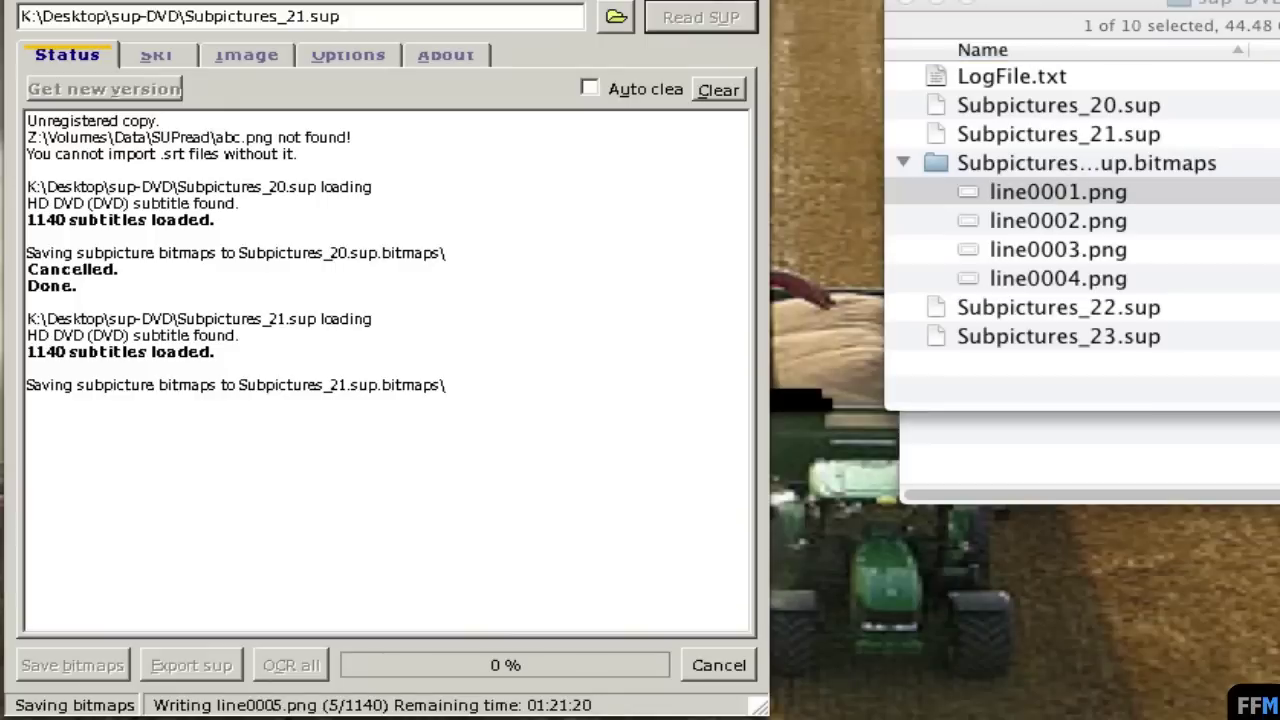
pyautogui.click(705, 665)
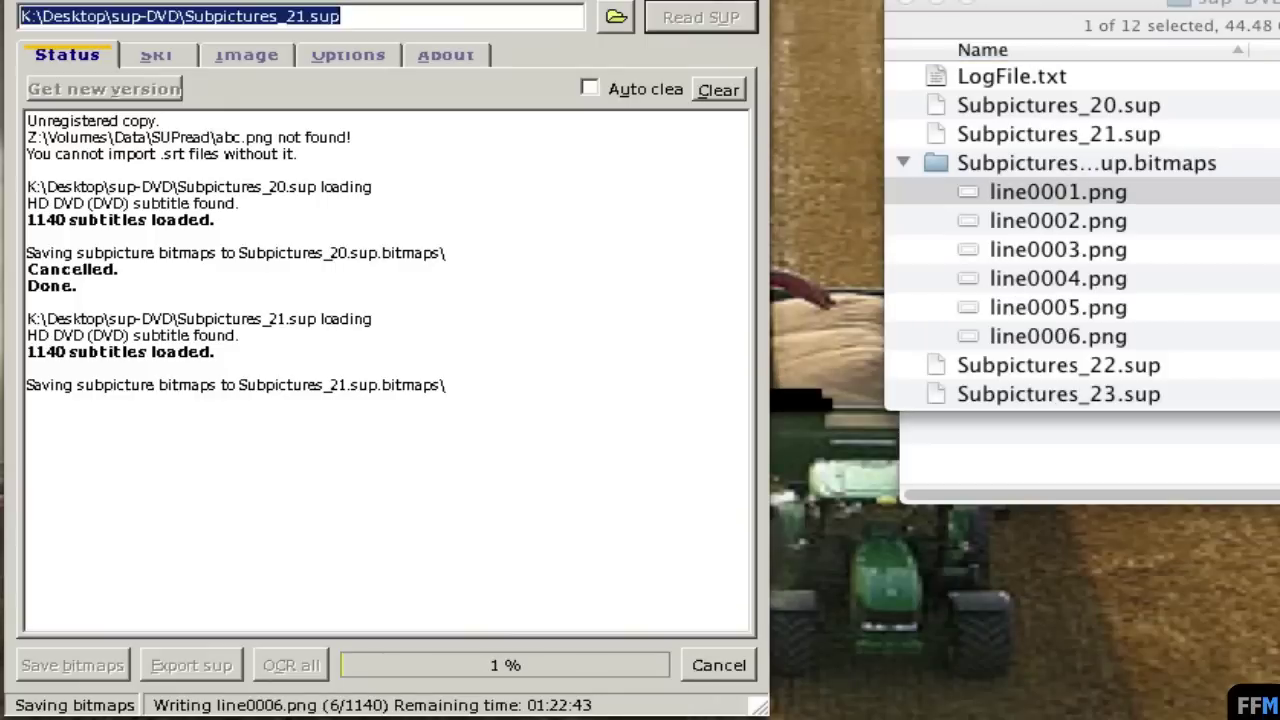
pyautogui.click(651, 437)
# Collapse the partly written bitmaps folder of Subpictures_21.sup in sup-DVD and move it to the Trash.
pyautogui.click(1055, 14)
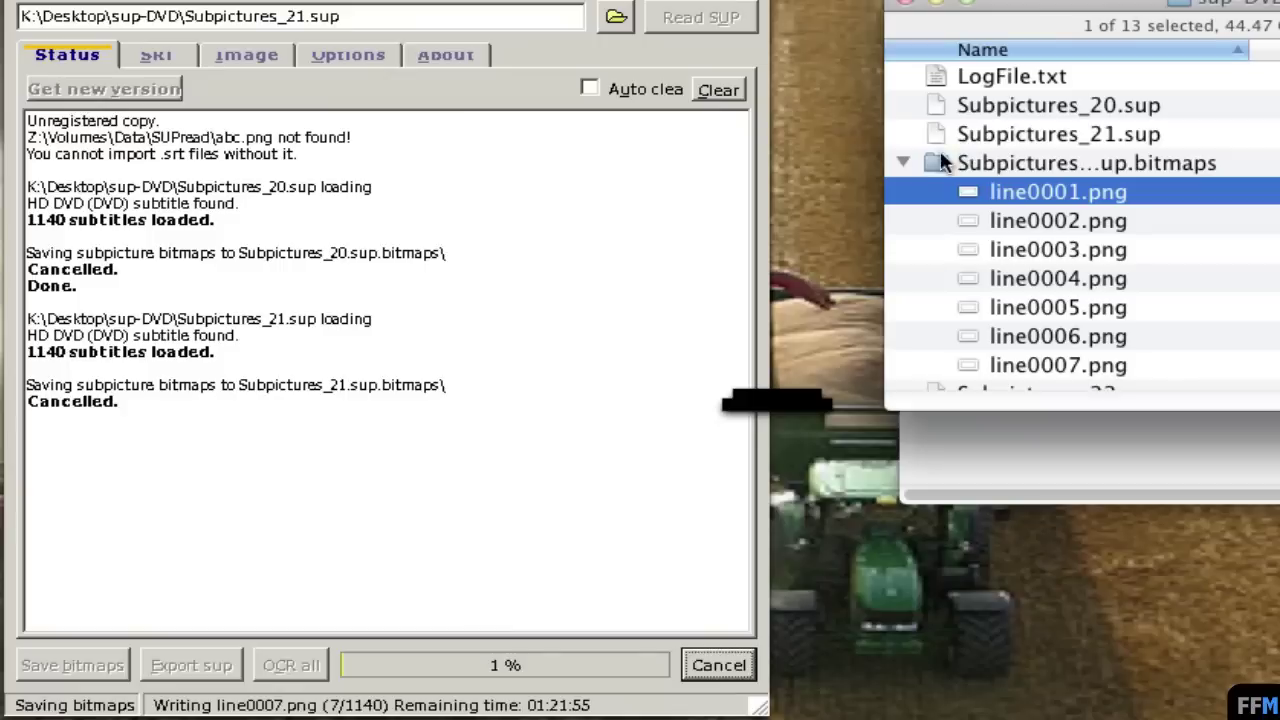
pyautogui.click(903, 163)
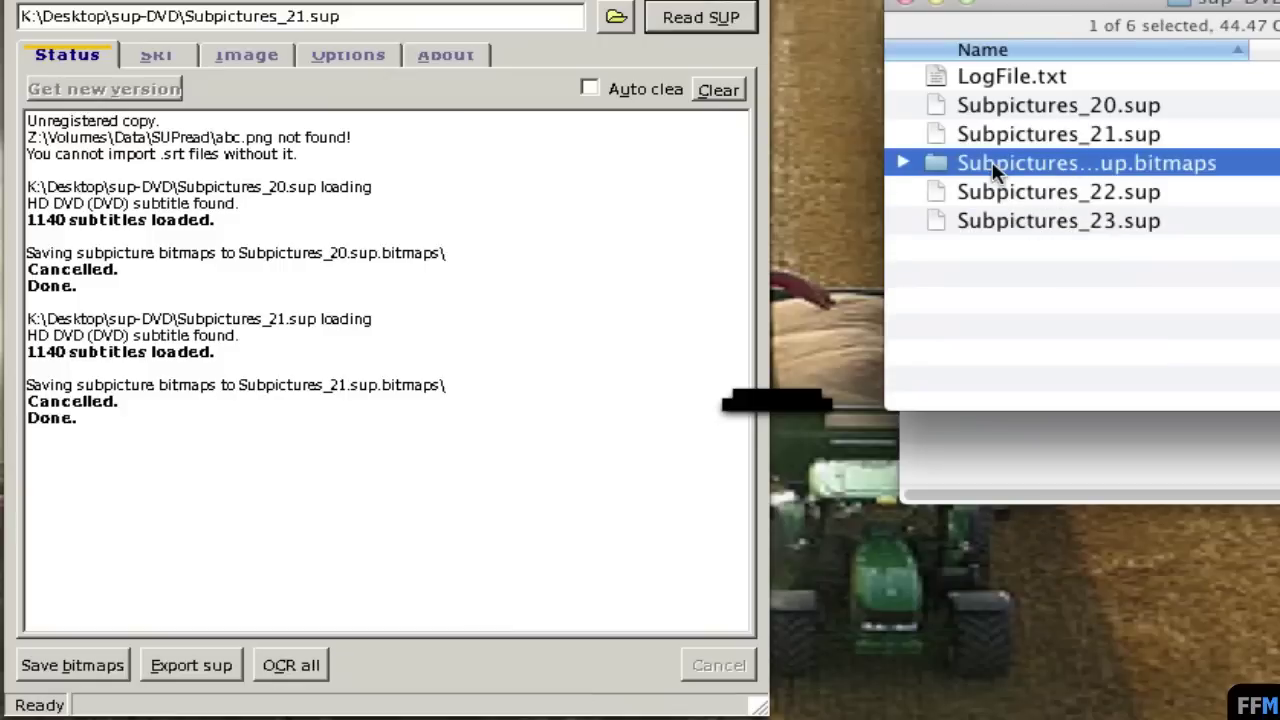
pyautogui.rightClick(1020, 162)
pyautogui.click(1031, 214)
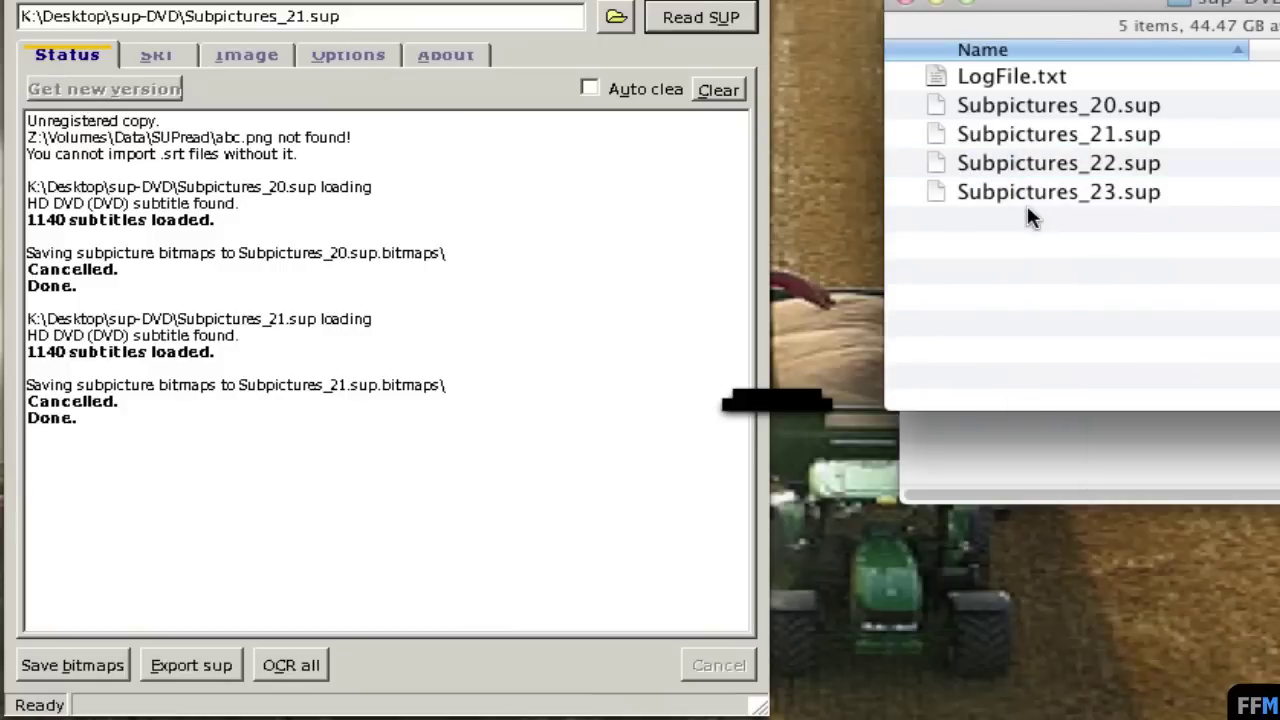
# Load Subpictures_20.sup from the sup-DVD folder into SUPread.
pyautogui.click(598, 40)
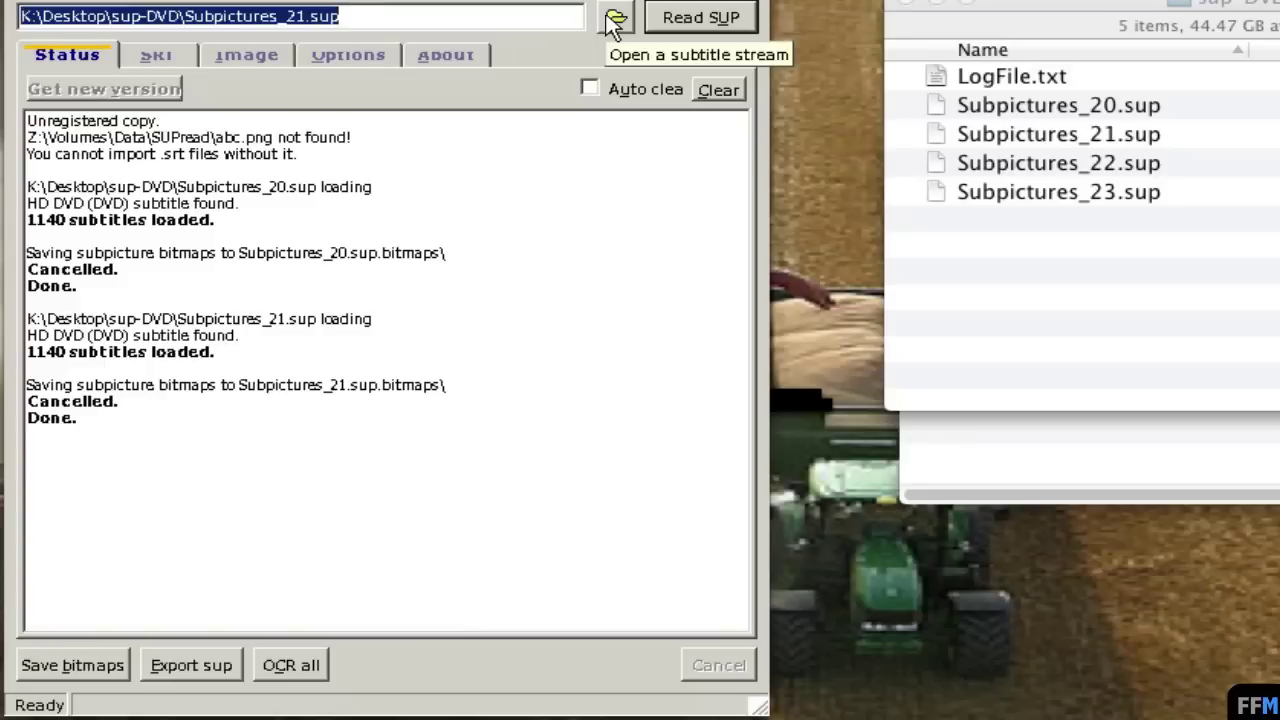
pyautogui.click(613, 20)
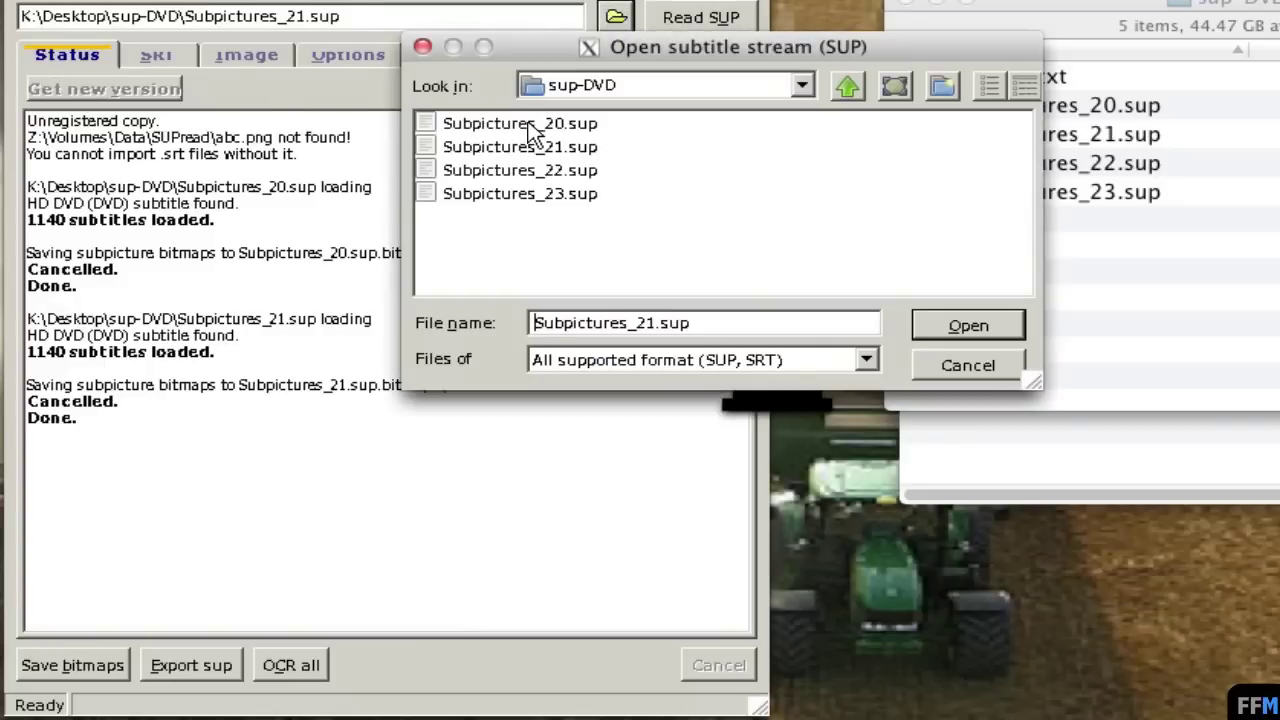
pyautogui.click(530, 124)
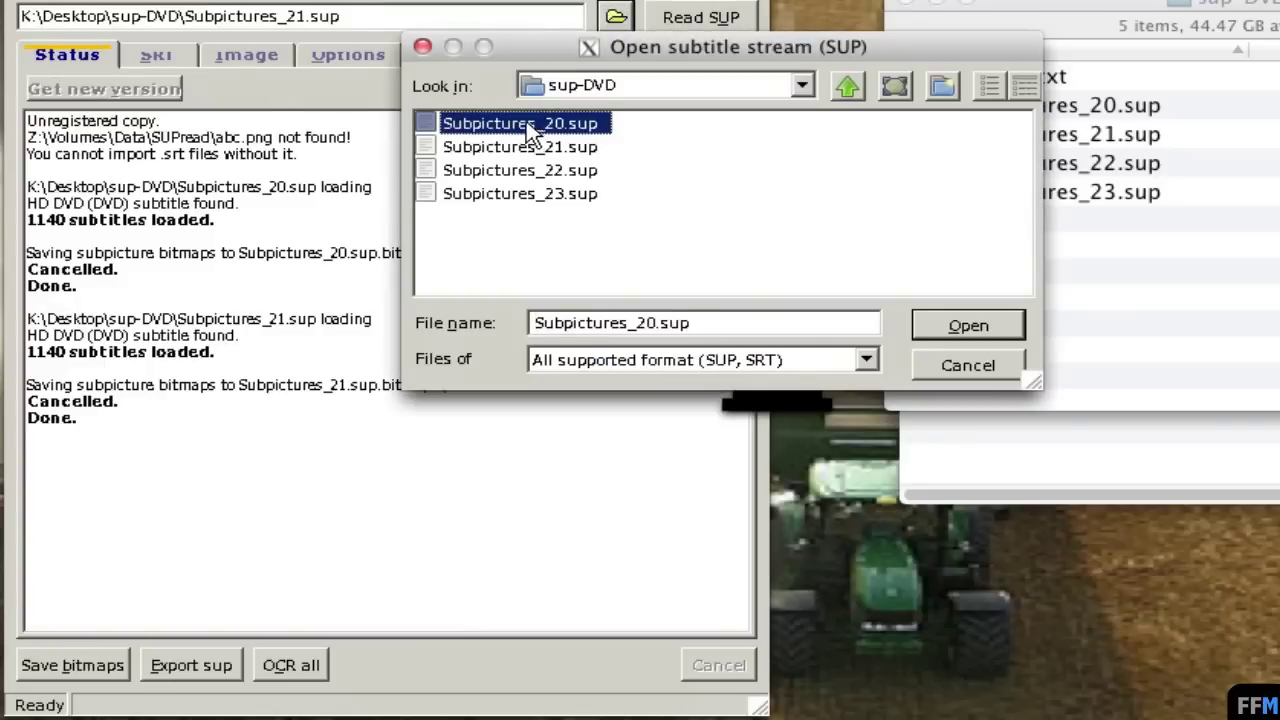
pyautogui.click(924, 328)
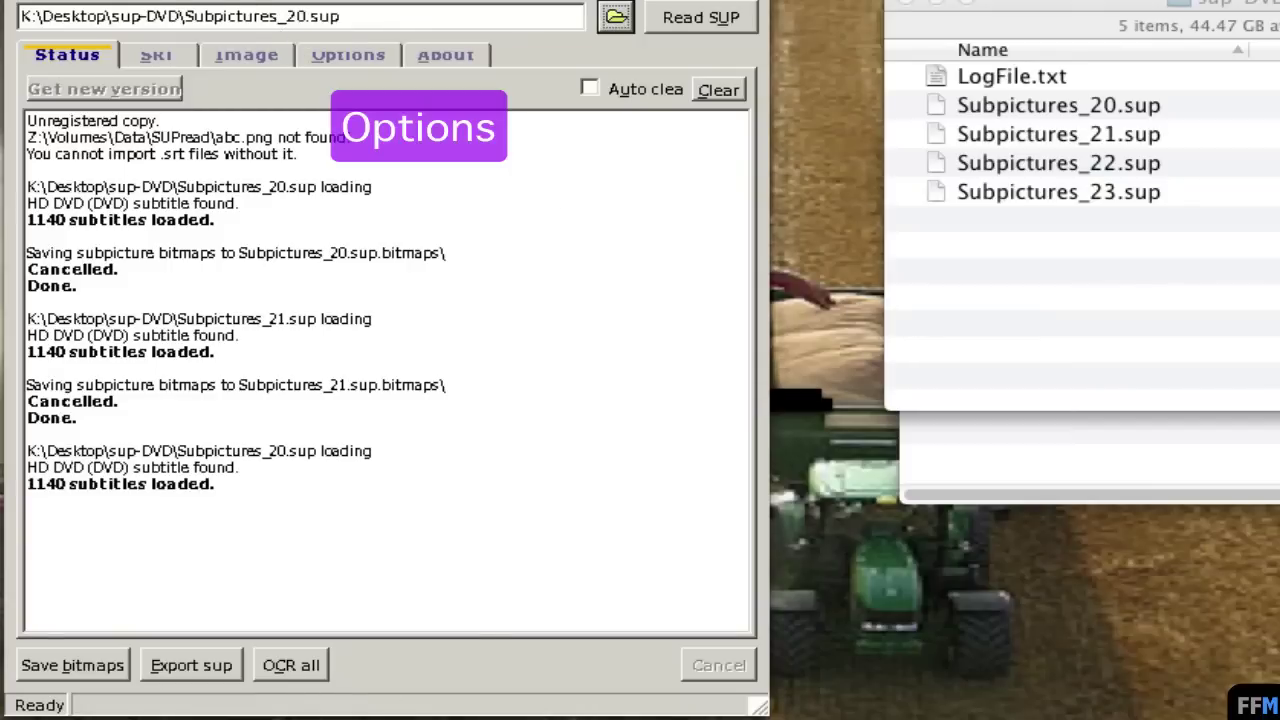
# Set the stream export format to HD DVD and export Subpictures_20.sup as a new sup file.
pyautogui.click(333, 62)
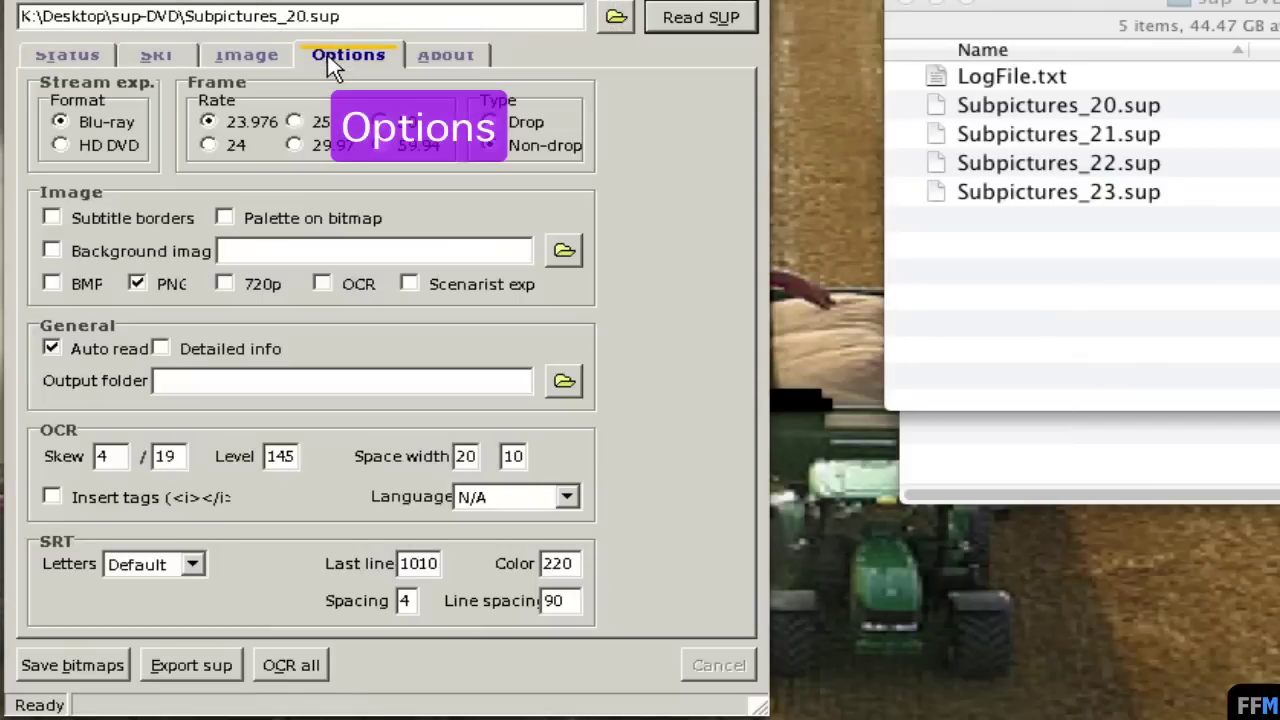
pyautogui.click(60, 146)
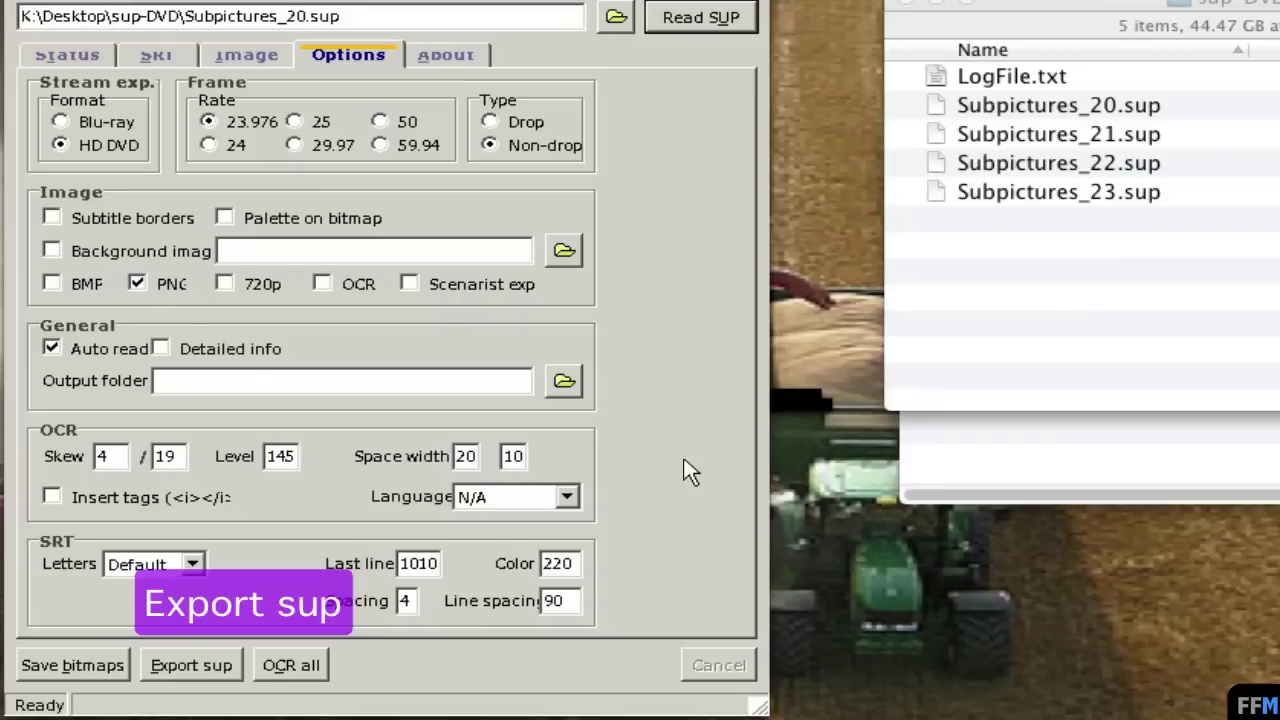
pyautogui.click(238, 665)
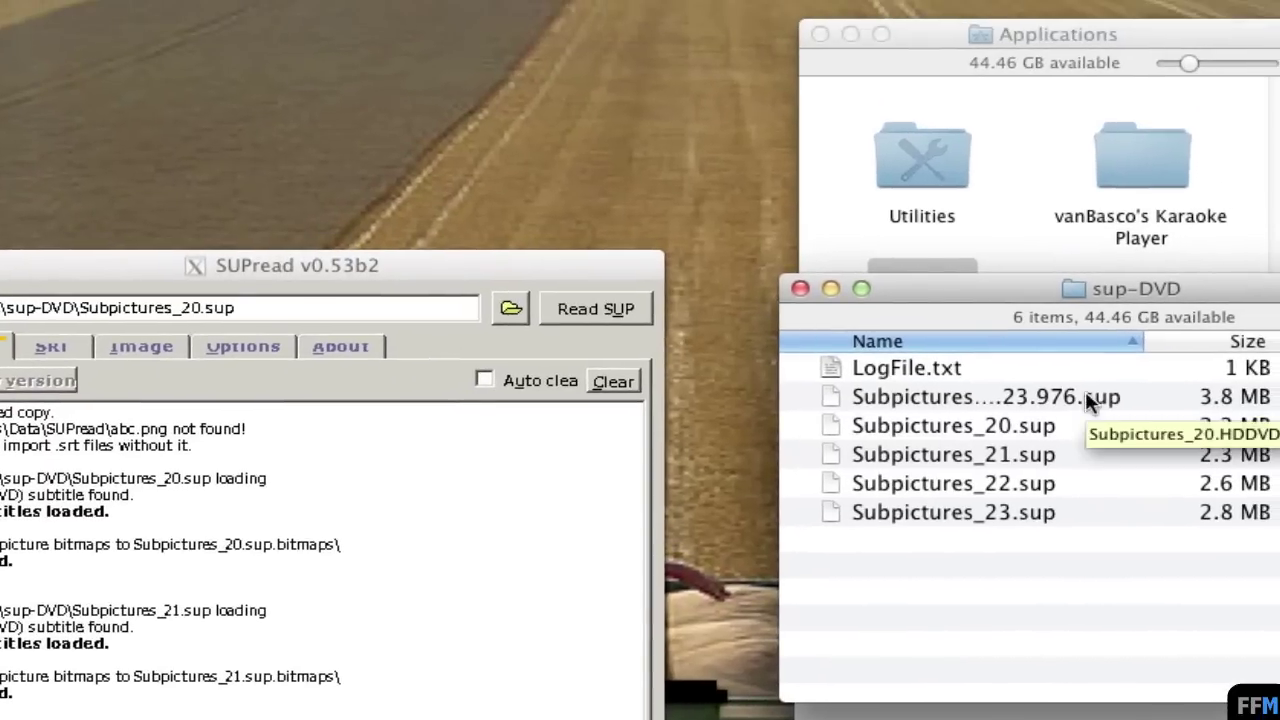
# Move the exported Subpictures_20.HDDVD.23.976.sup from the sup-DVD folder to the mp4 folder beside dd.mp4.
pyautogui.click(1094, 379)
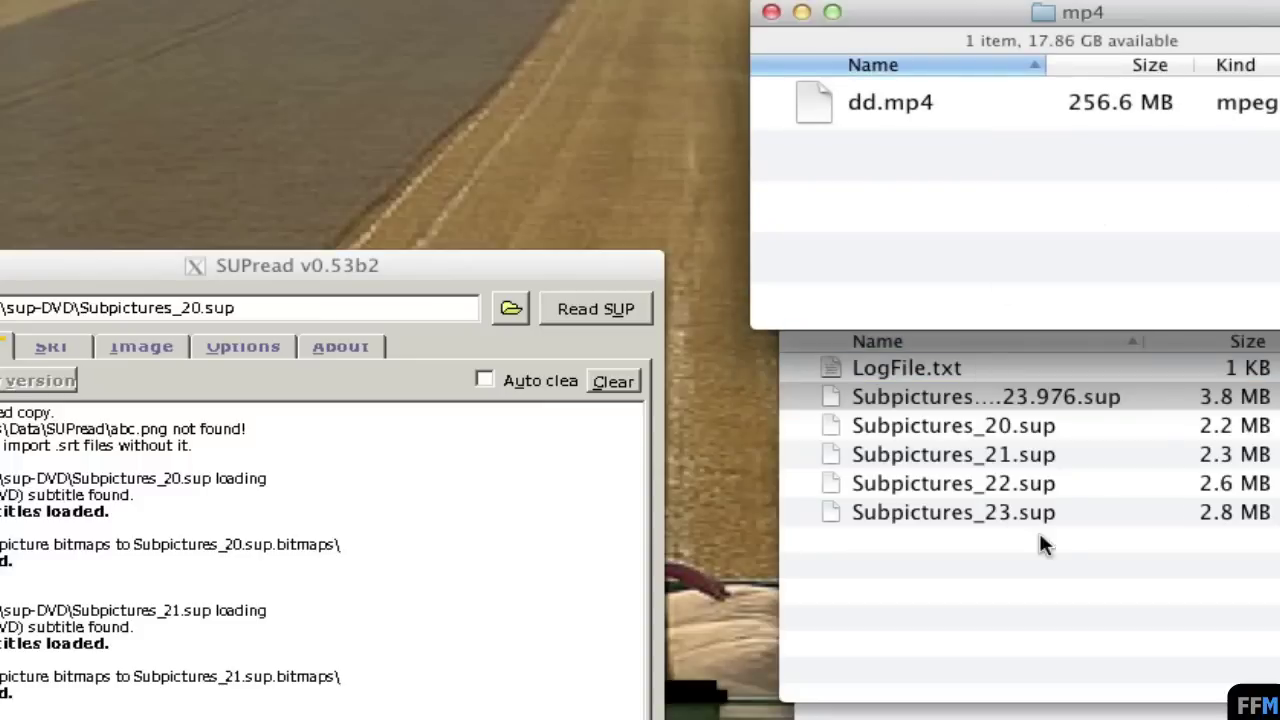
pyautogui.moveTo(1013, 398); pyautogui.dragTo(992, 176)
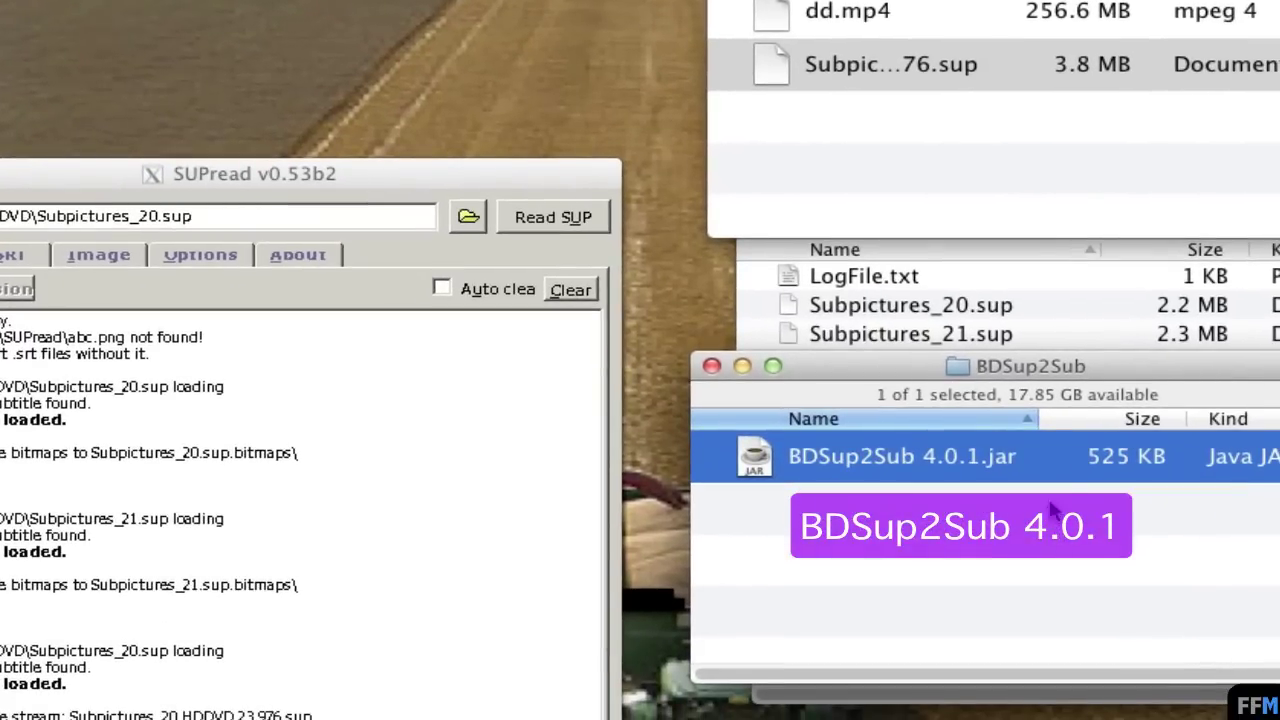
# Open BDSup2Sub 4.0.1.jar and load Subpictures_20.HDDVD.23.976.sup from the mp4 folder, accepting the current conversion options.
pyautogui.rightClick(1056, 466)
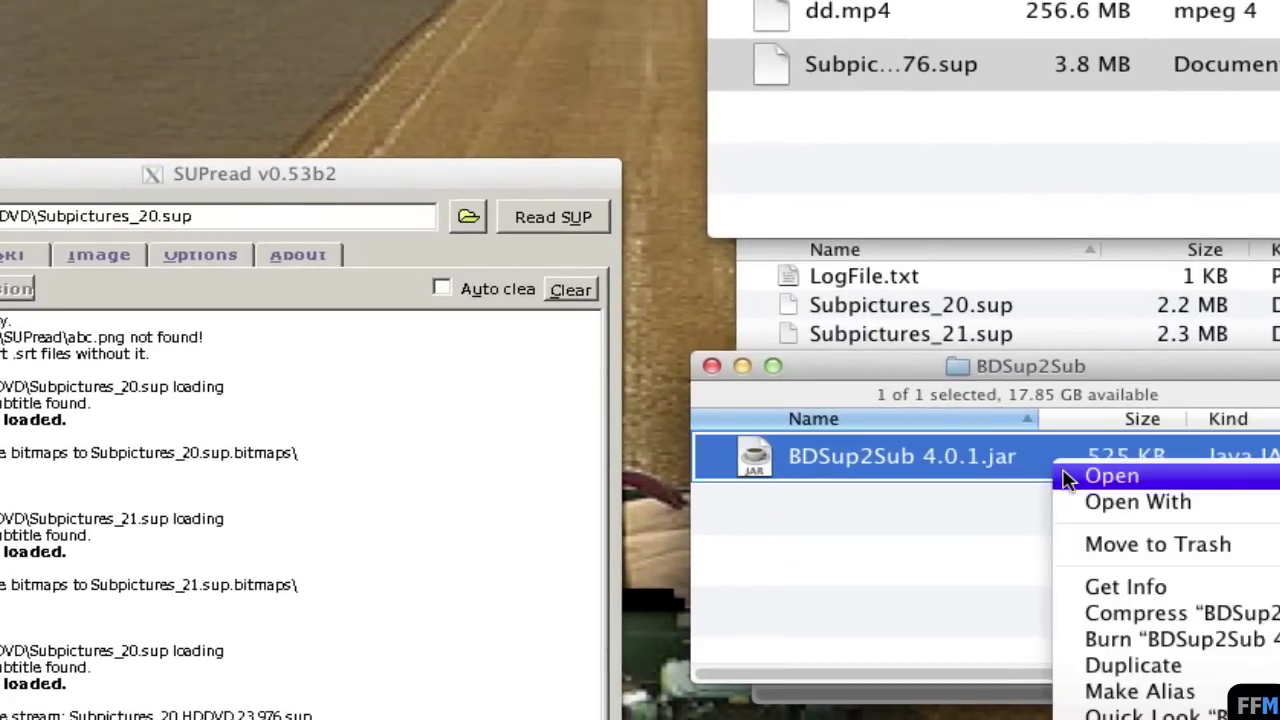
pyautogui.click(1068, 478)
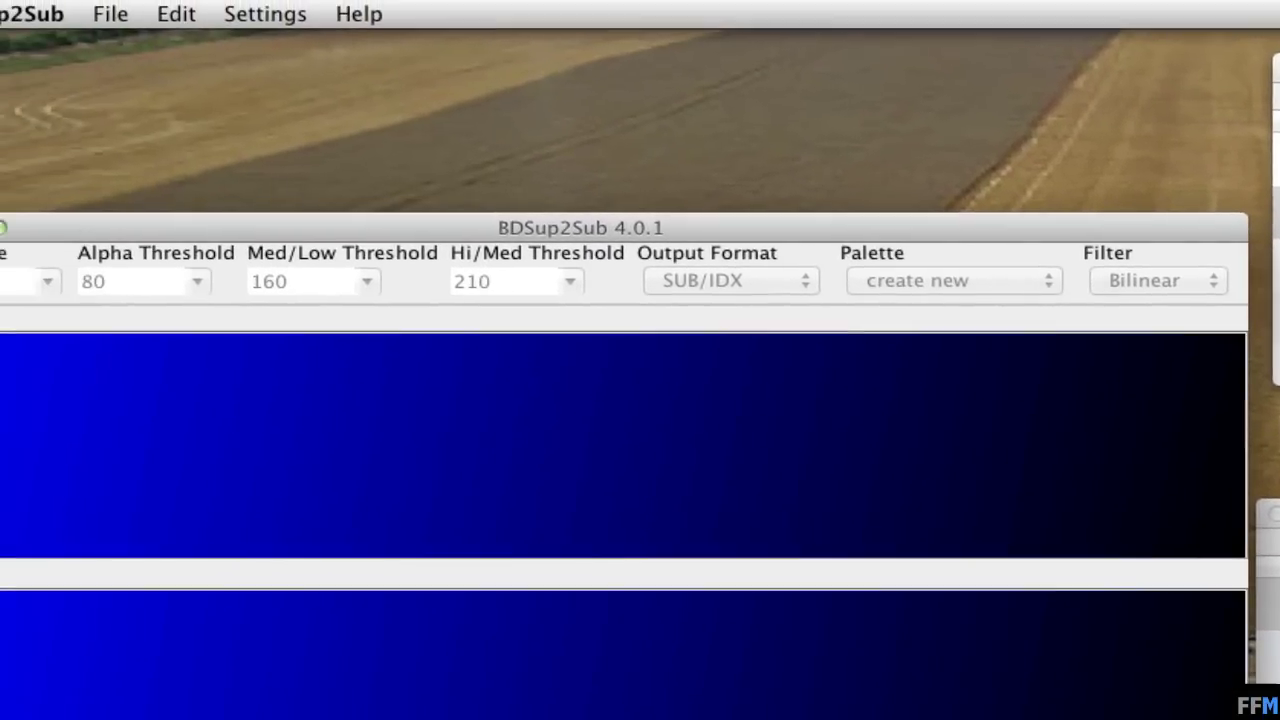
pyautogui.click(109, 14)
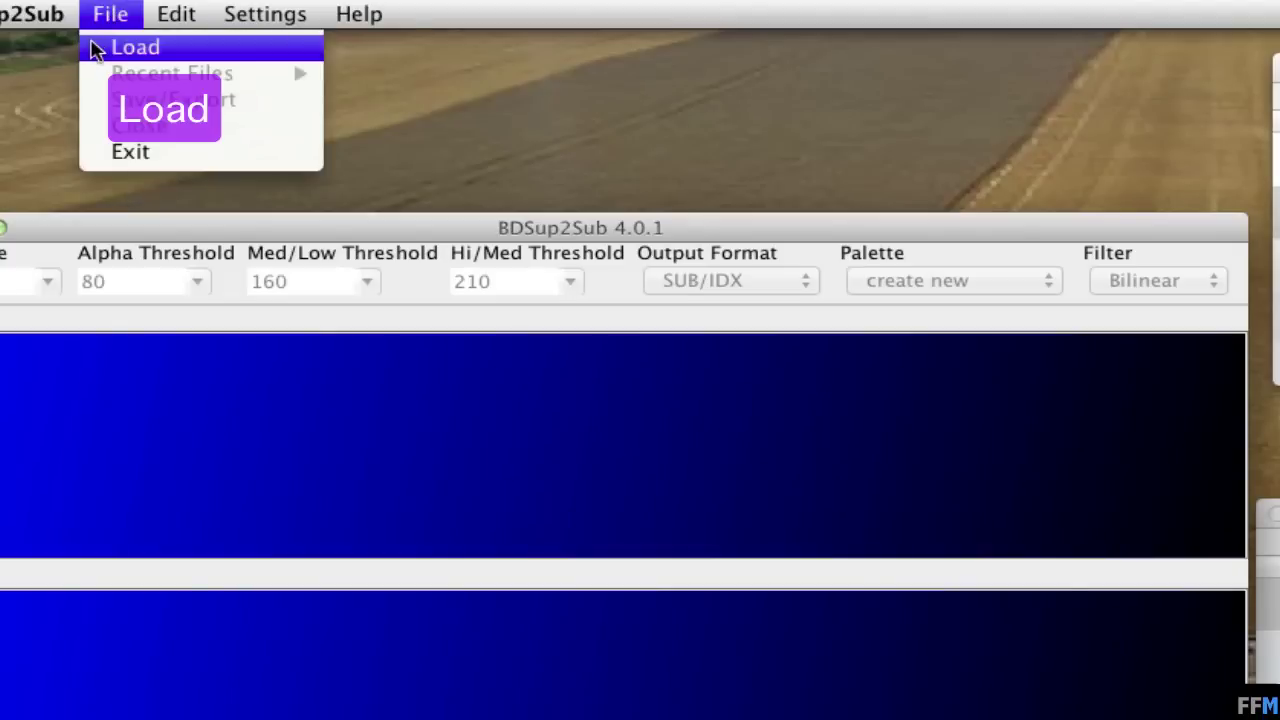
pyautogui.click(96, 48)
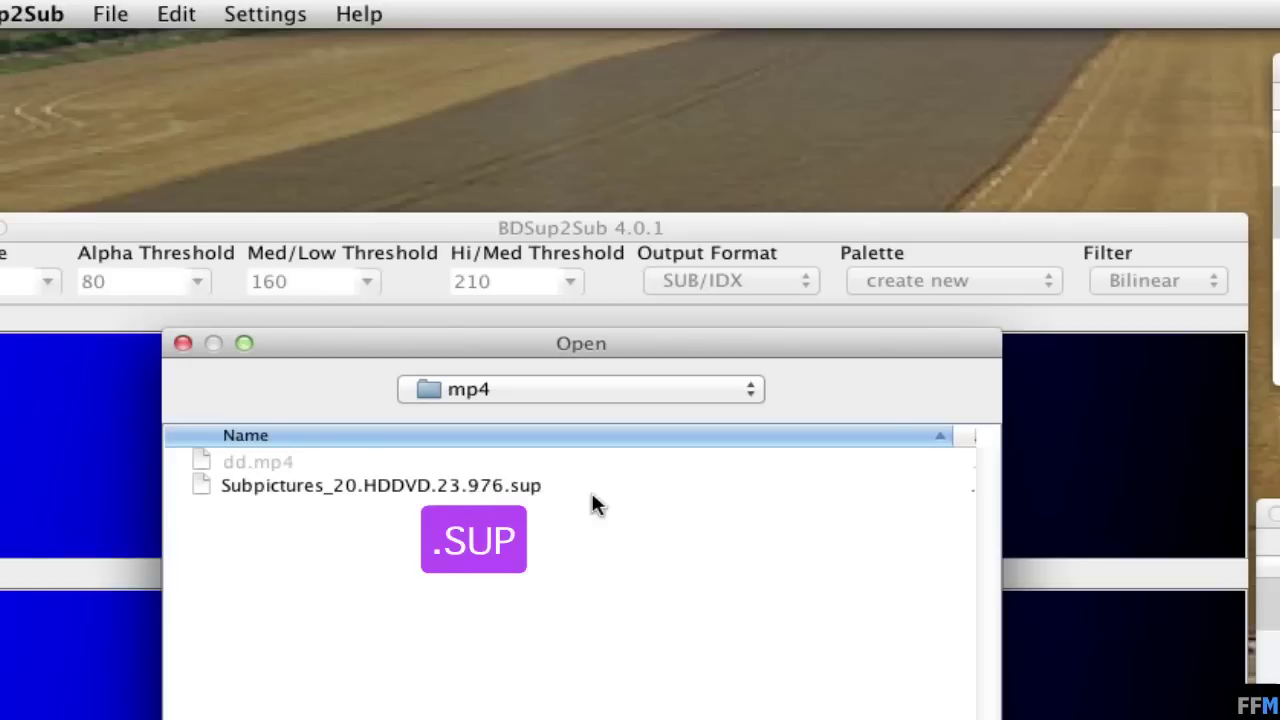
pyautogui.click(537, 488)
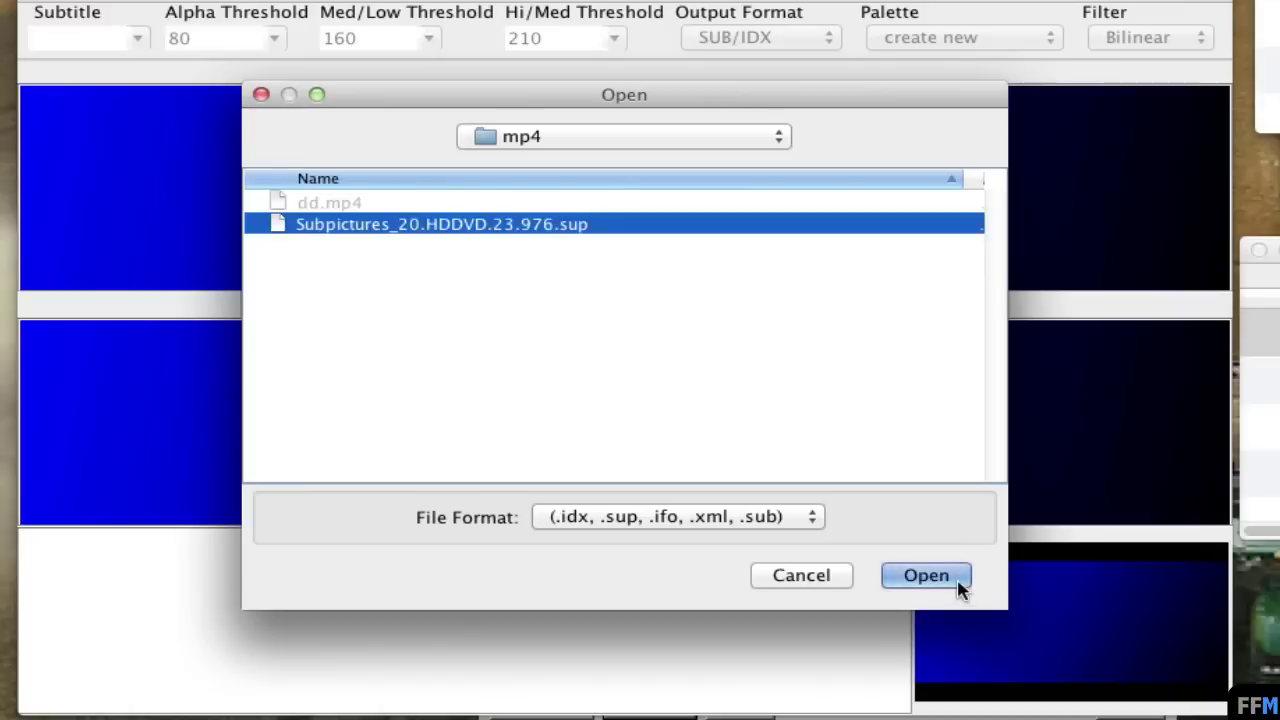
pyautogui.click(959, 589)
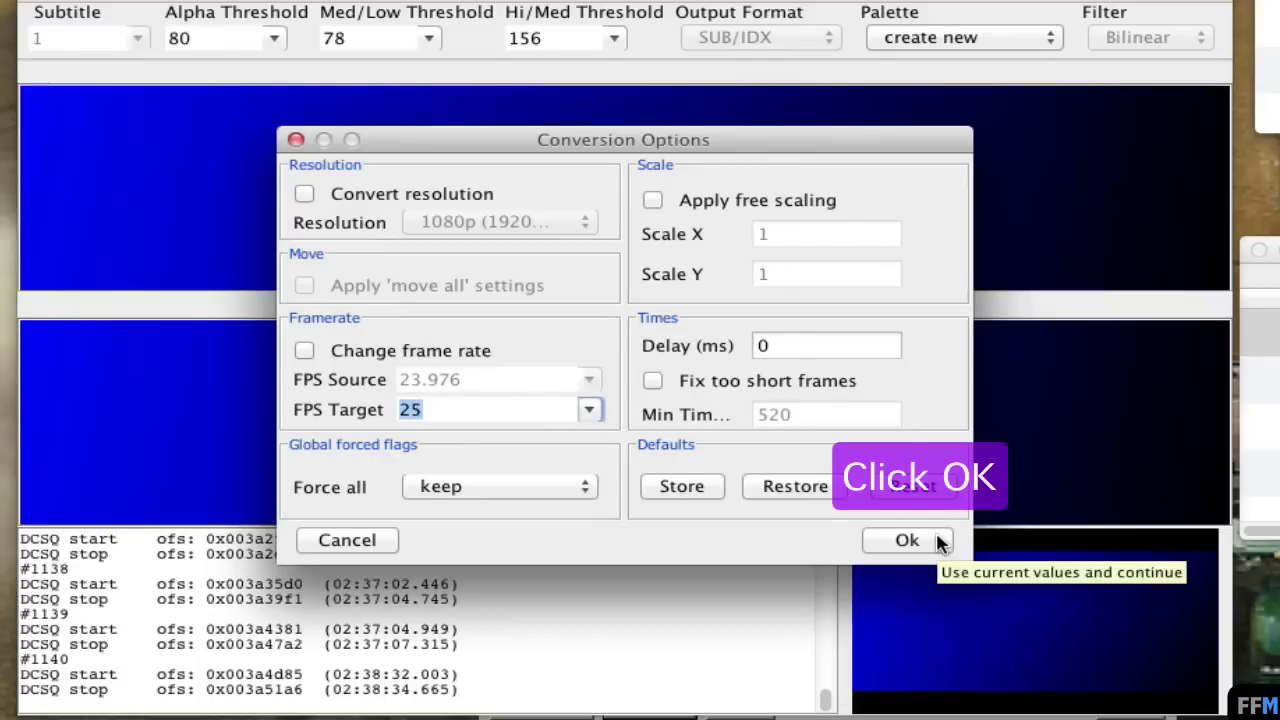
pyautogui.click(938, 540)
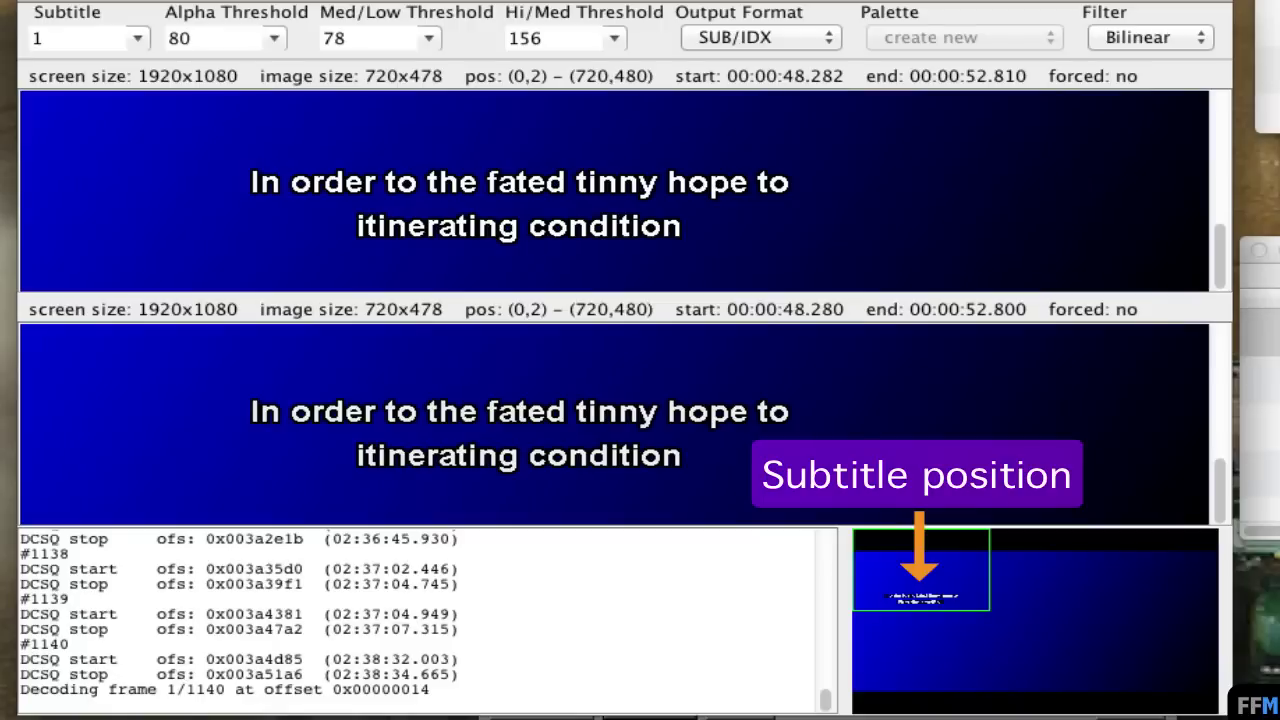
# Display subtitle 5 and examine its text in the source and converted previews.
pyautogui.click(137, 40)
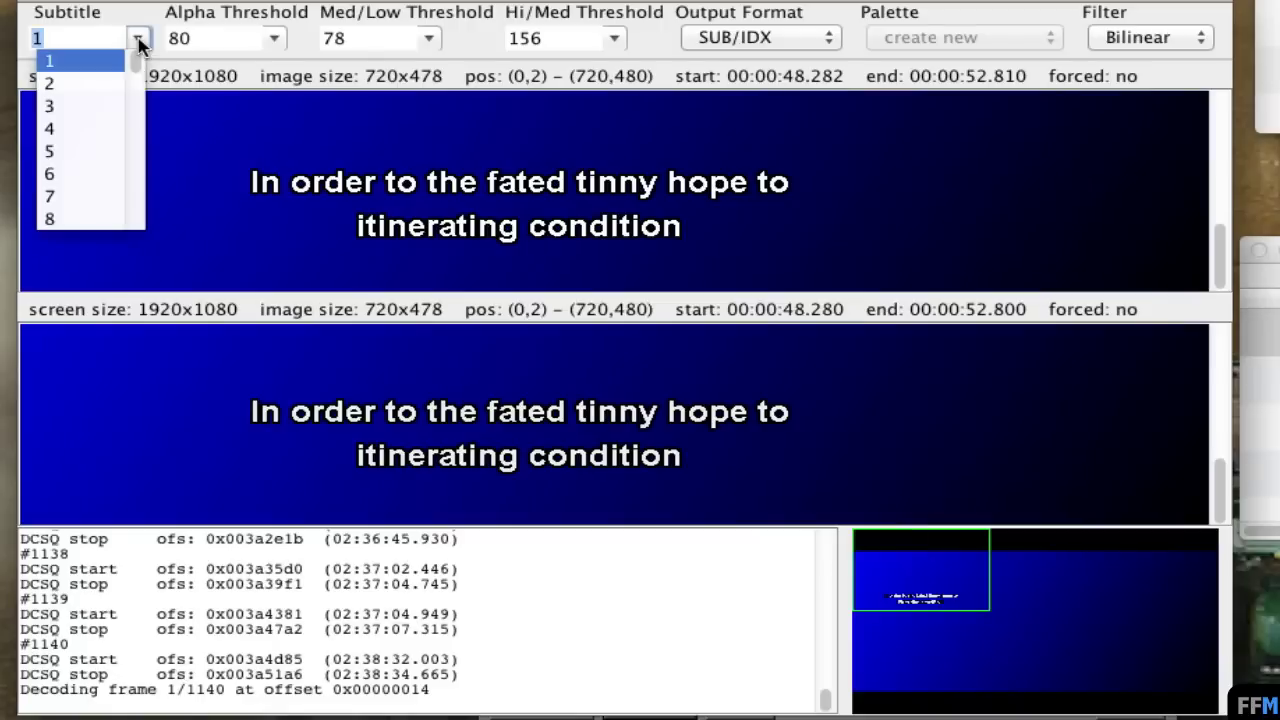
pyautogui.click(110, 153)
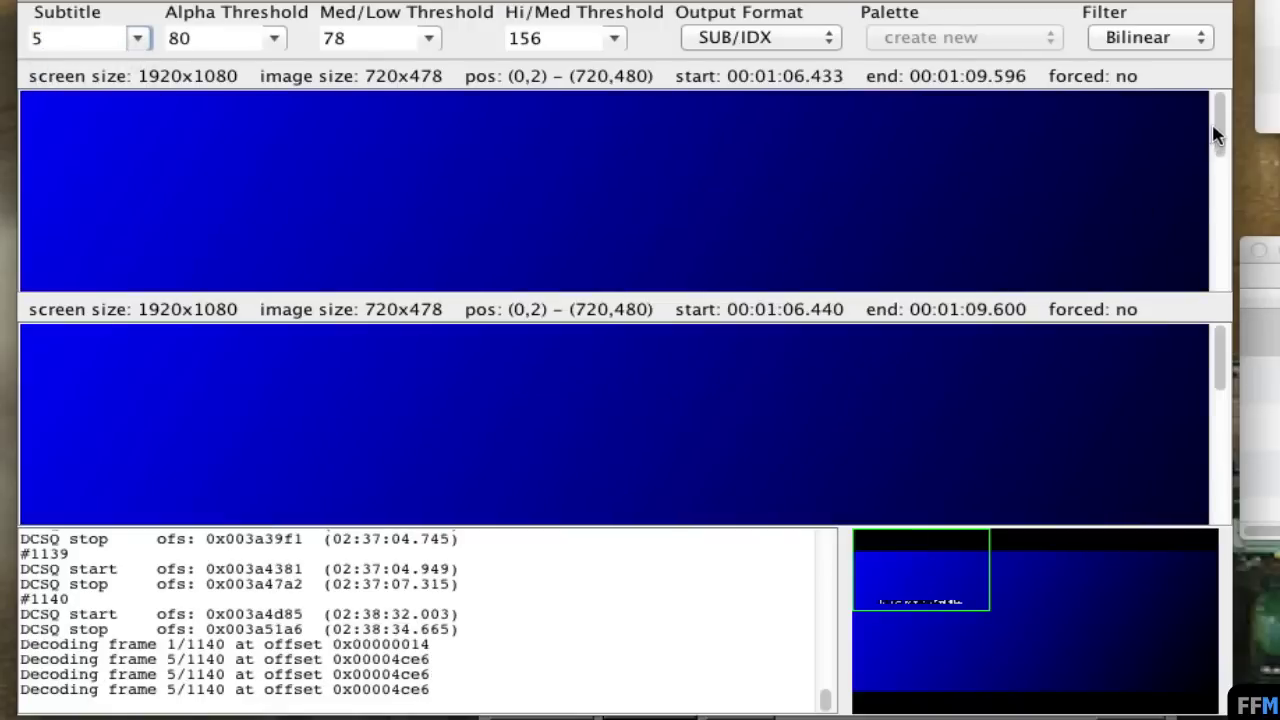
pyautogui.scroll(-5, 1211, 121)
pyautogui.scroll(-5, 1210, 390)
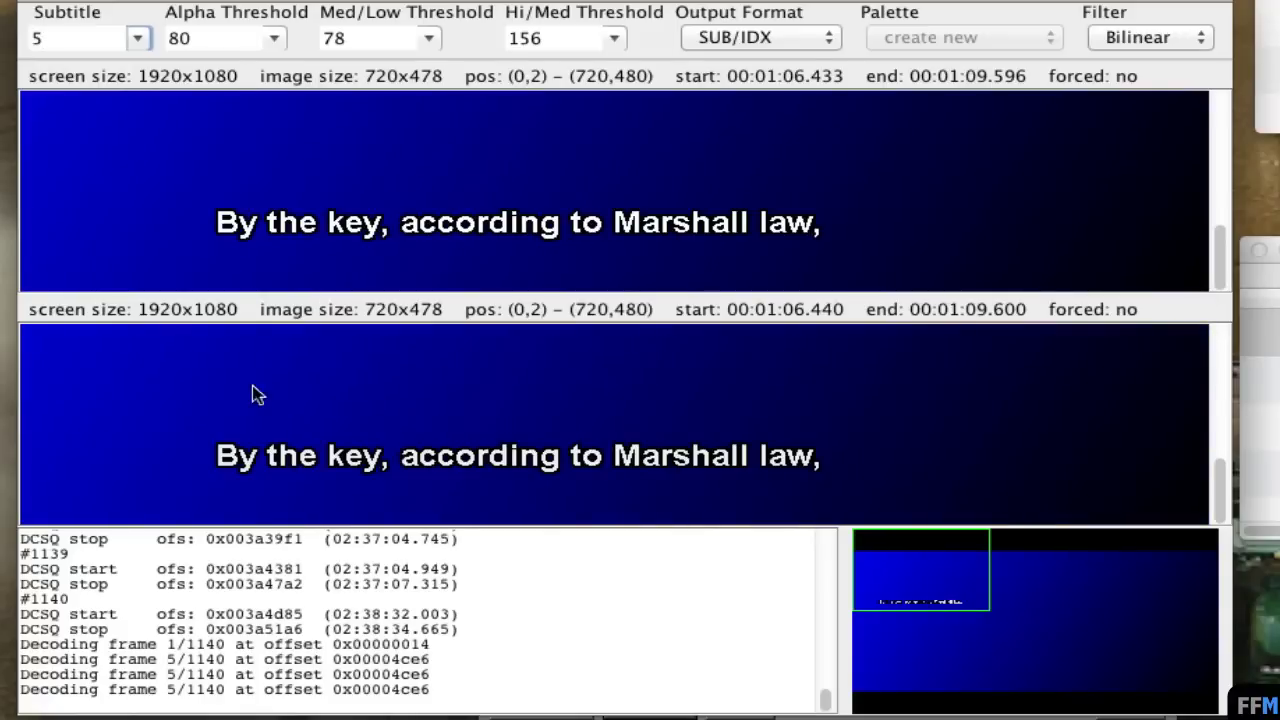
# Display the last subtitle, 1140, and examine its text in both previews.
pyautogui.click(140, 42)
pyautogui.moveTo(137, 56); pyautogui.dragTo(139, 224)
pyautogui.click(103, 217)
pyautogui.scroll(-2, 1203, 277)
pyautogui.scroll(-4, 1220, 480)
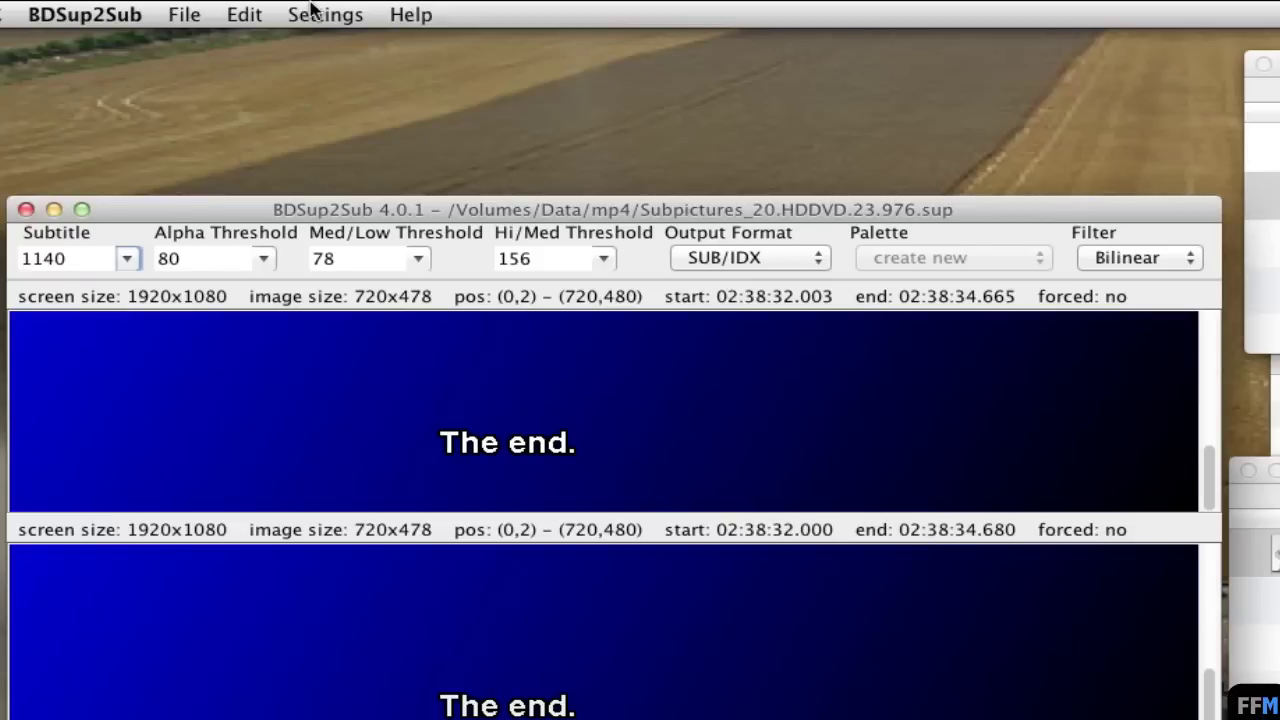
# Open the conversion settings and enable resolution conversion.
pyautogui.click(313, 12)
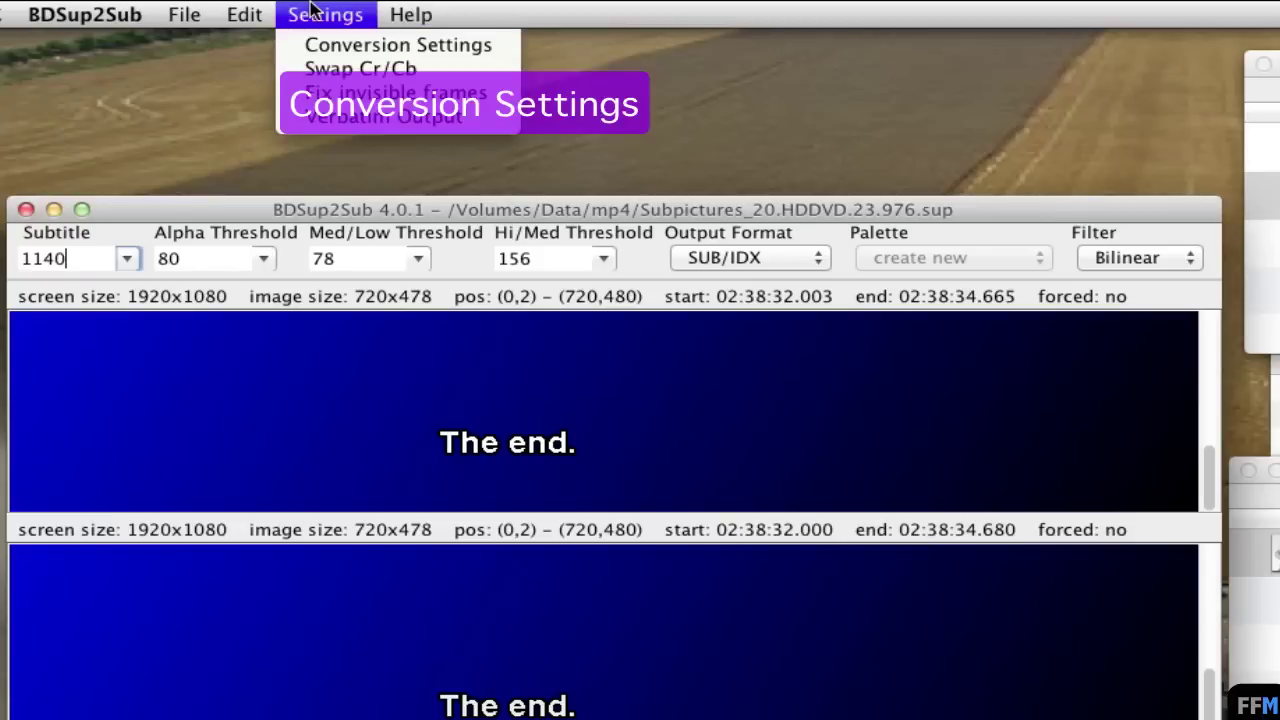
pyautogui.click(294, 50)
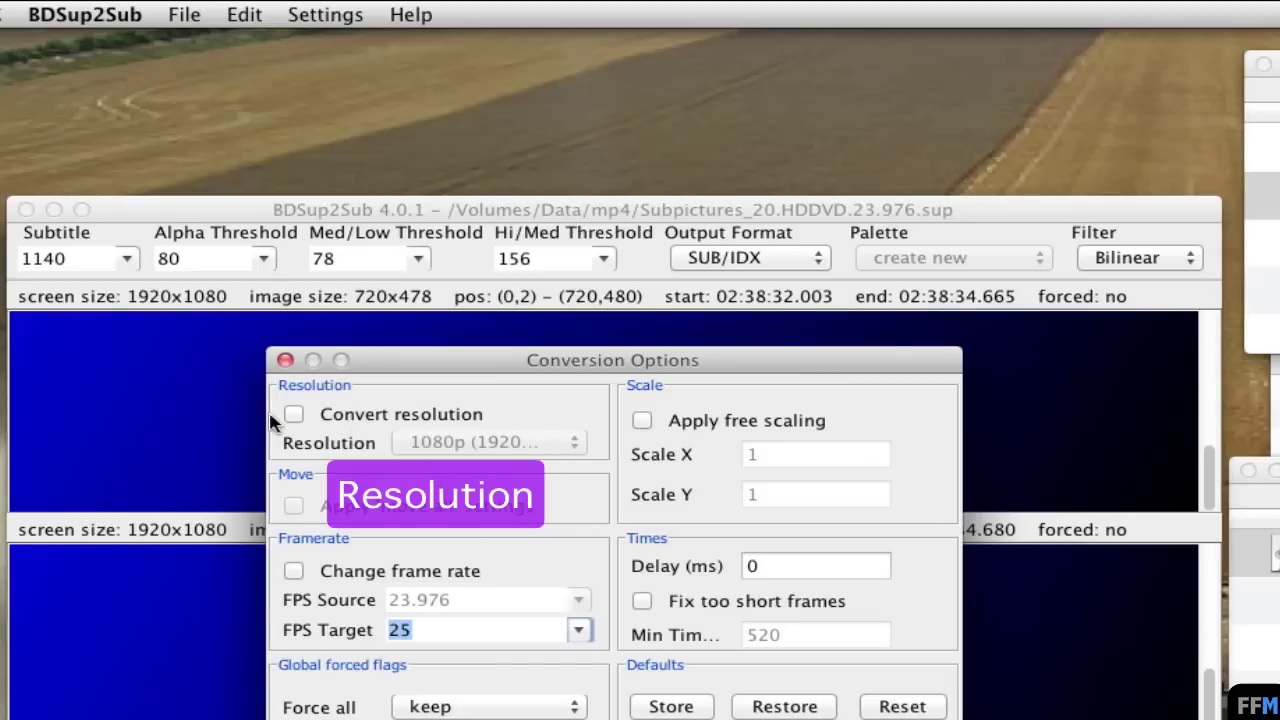
pyautogui.click(293, 418)
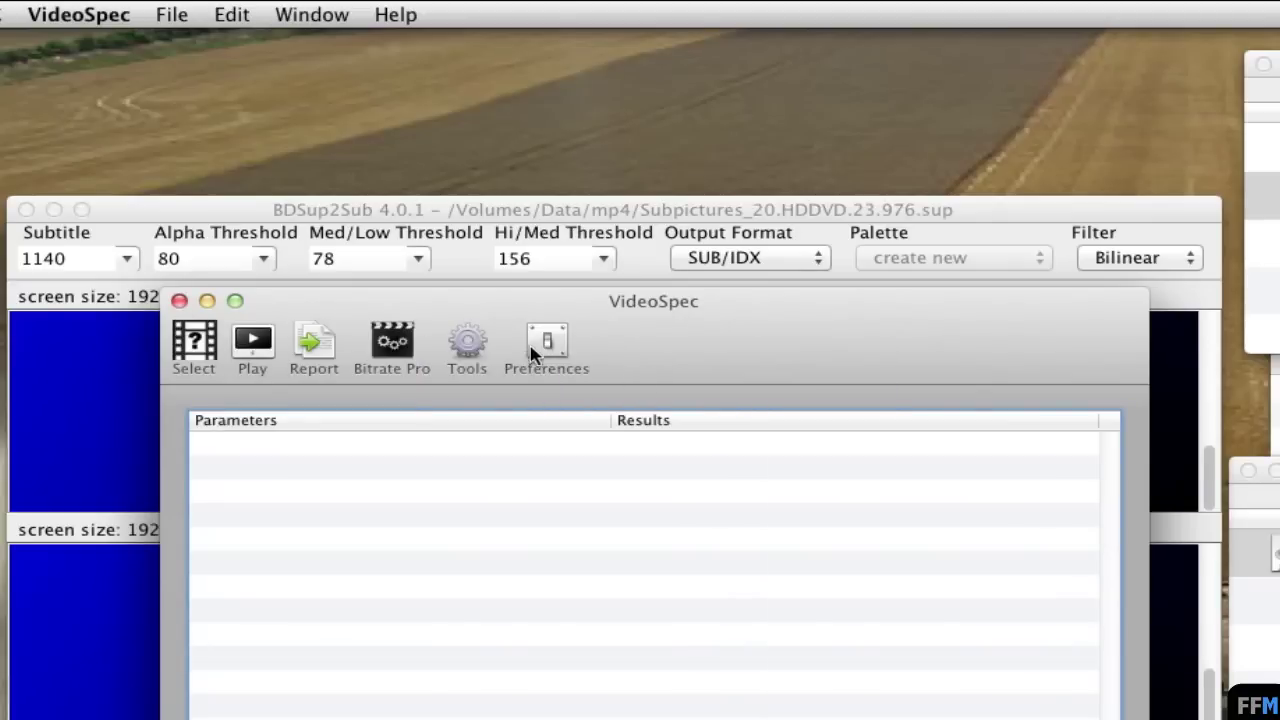
# In VideoSpec, review which parameters are reported in the preferences, and load dd.mp4 for analysis.
pyautogui.click(547, 343)
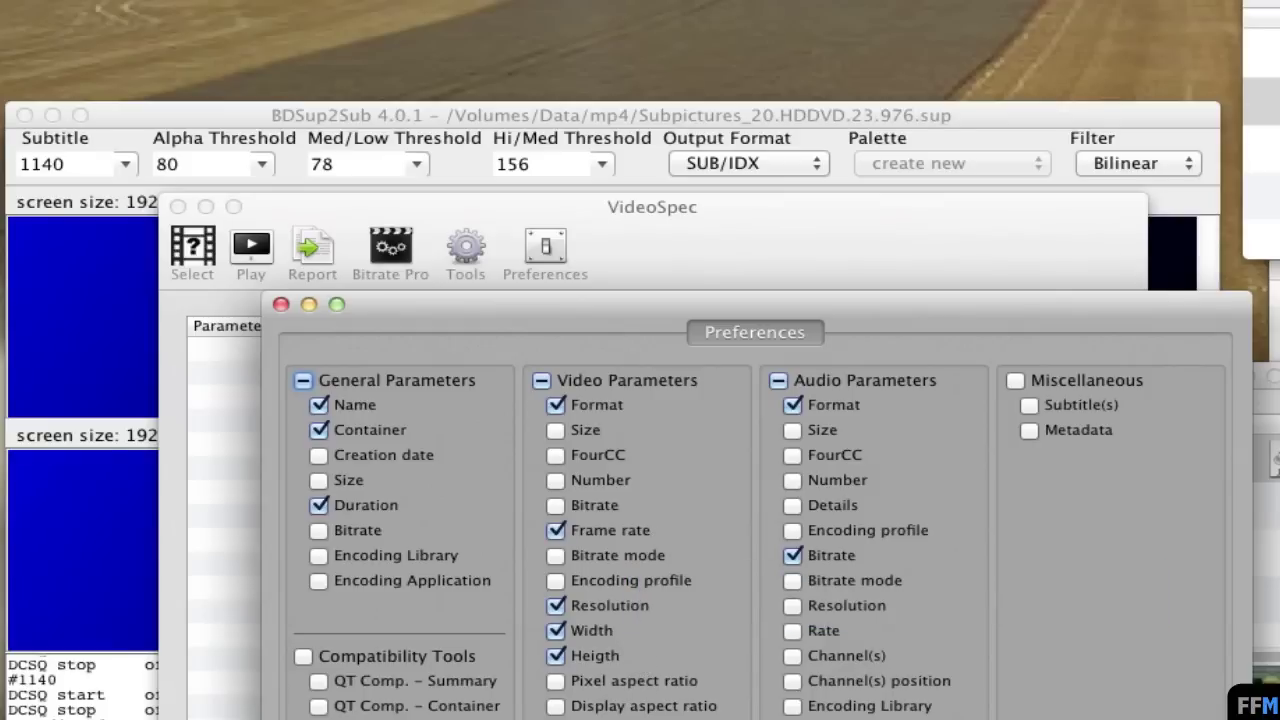
pyautogui.press('super+w')
pyautogui.moveTo(1250, 560); pyautogui.dragTo(857, 420)
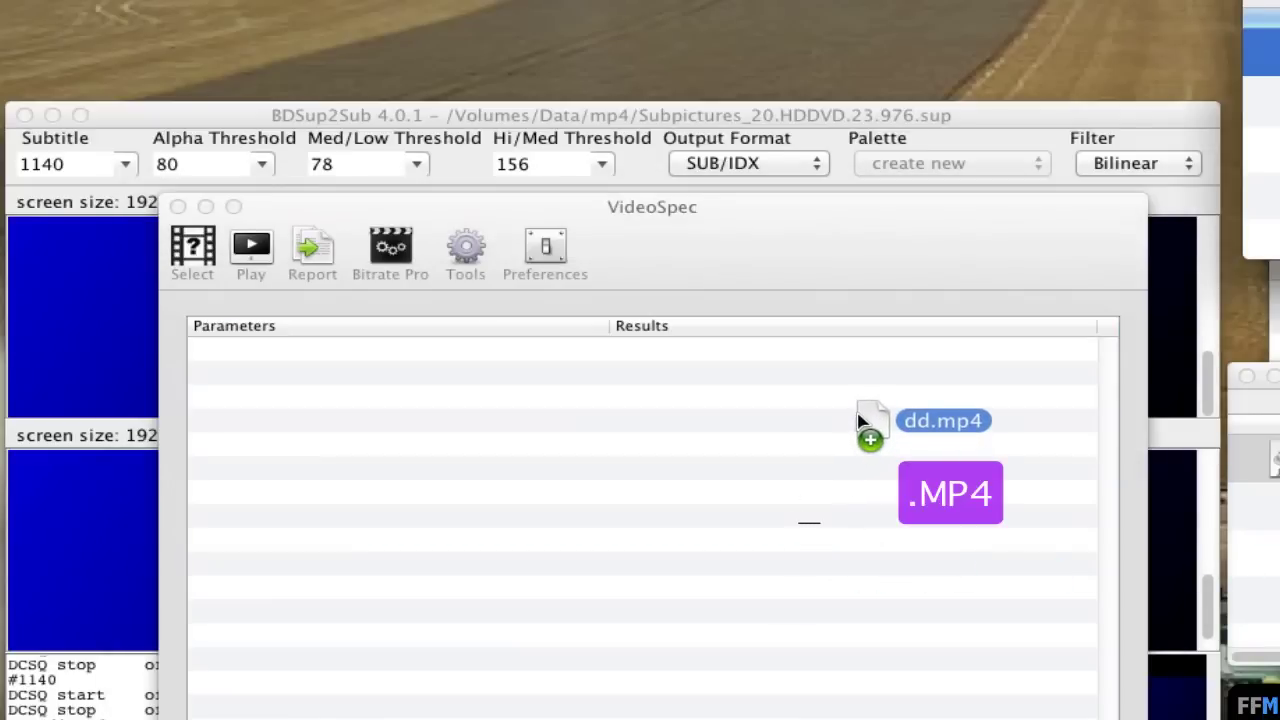
pyautogui.moveTo(857, 420); pyautogui.dragTo(860, 422)
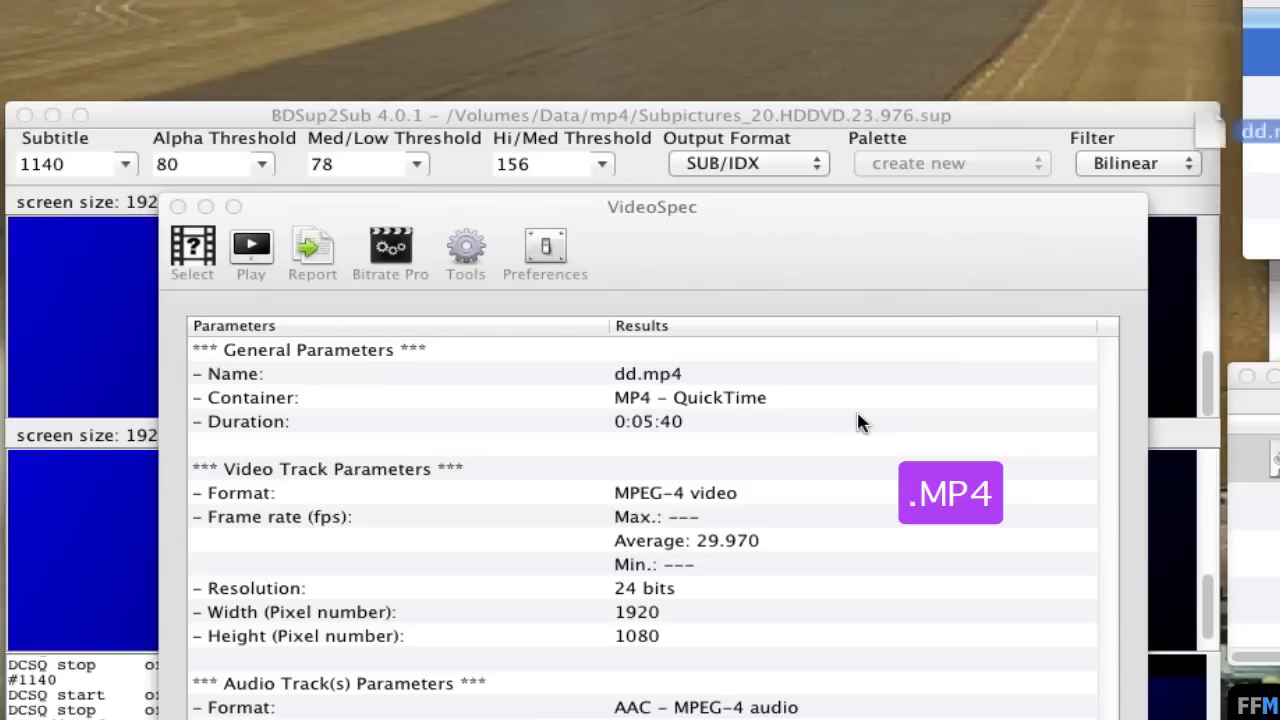
# Check the average frame rate, pixel width and pixel height of dd.mp4 in the VideoSpec results.
pyautogui.click(840, 547)
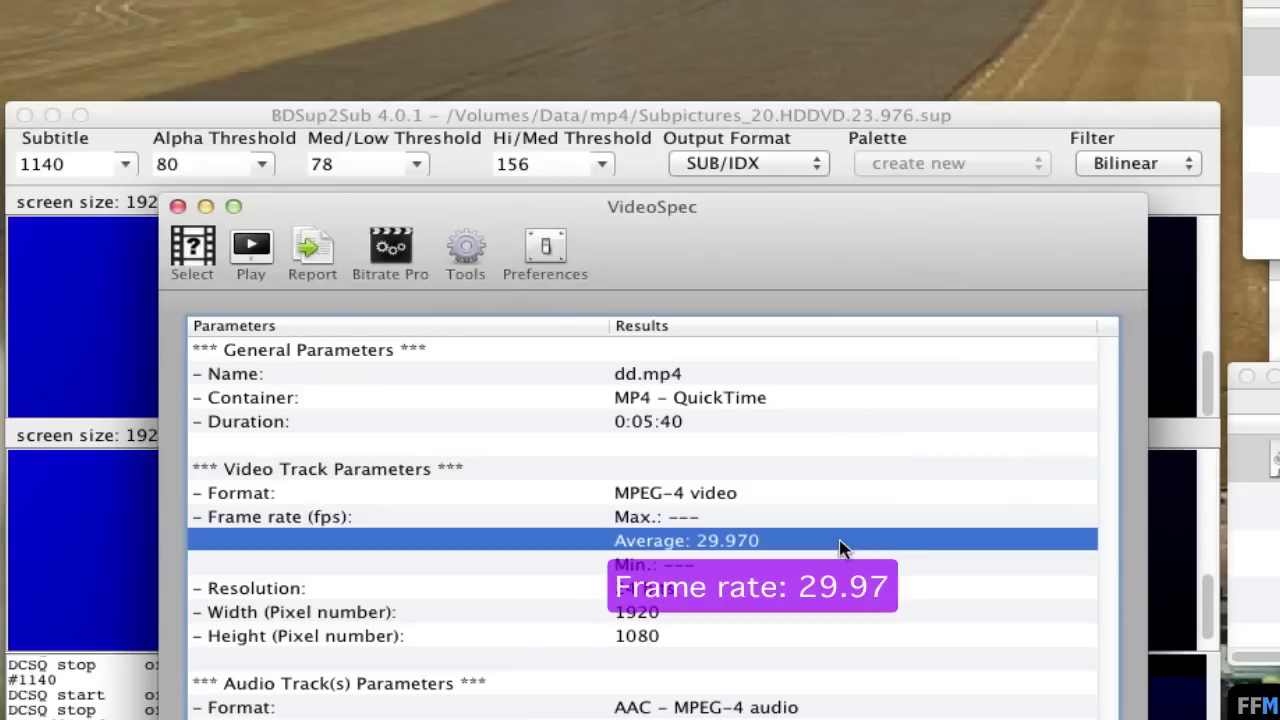
pyautogui.click(756, 614)
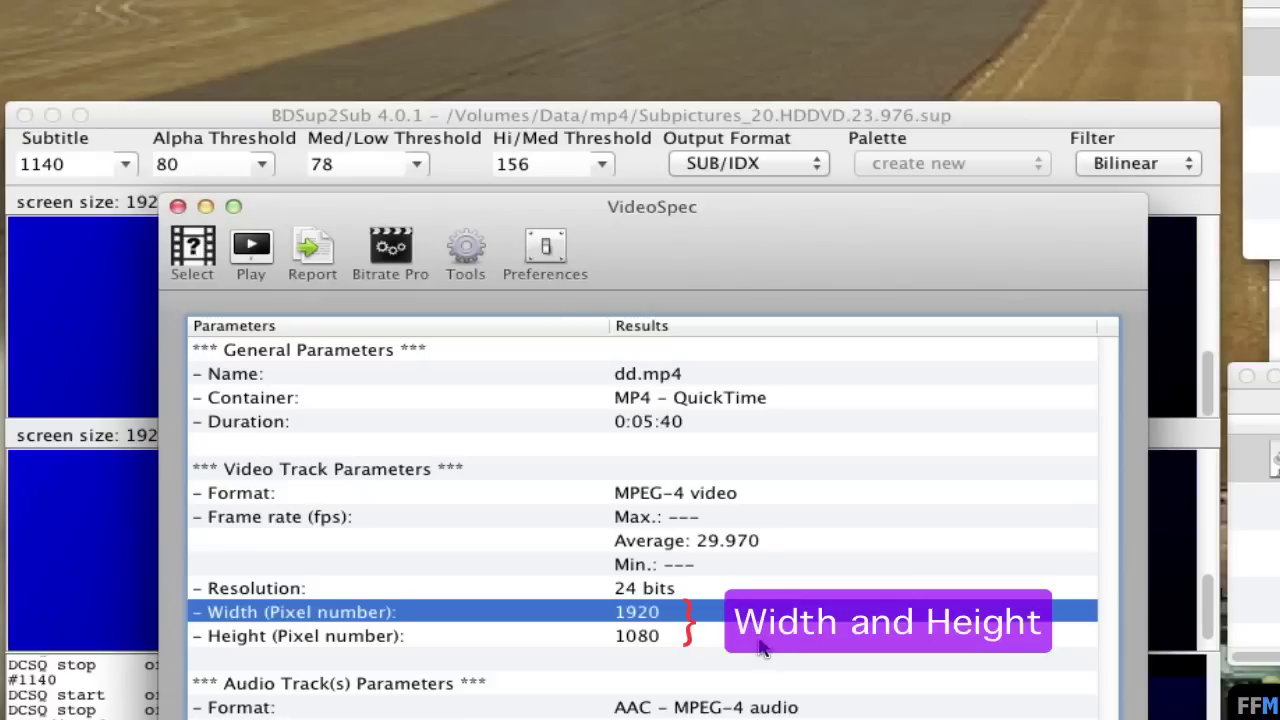
pyautogui.click(760, 645)
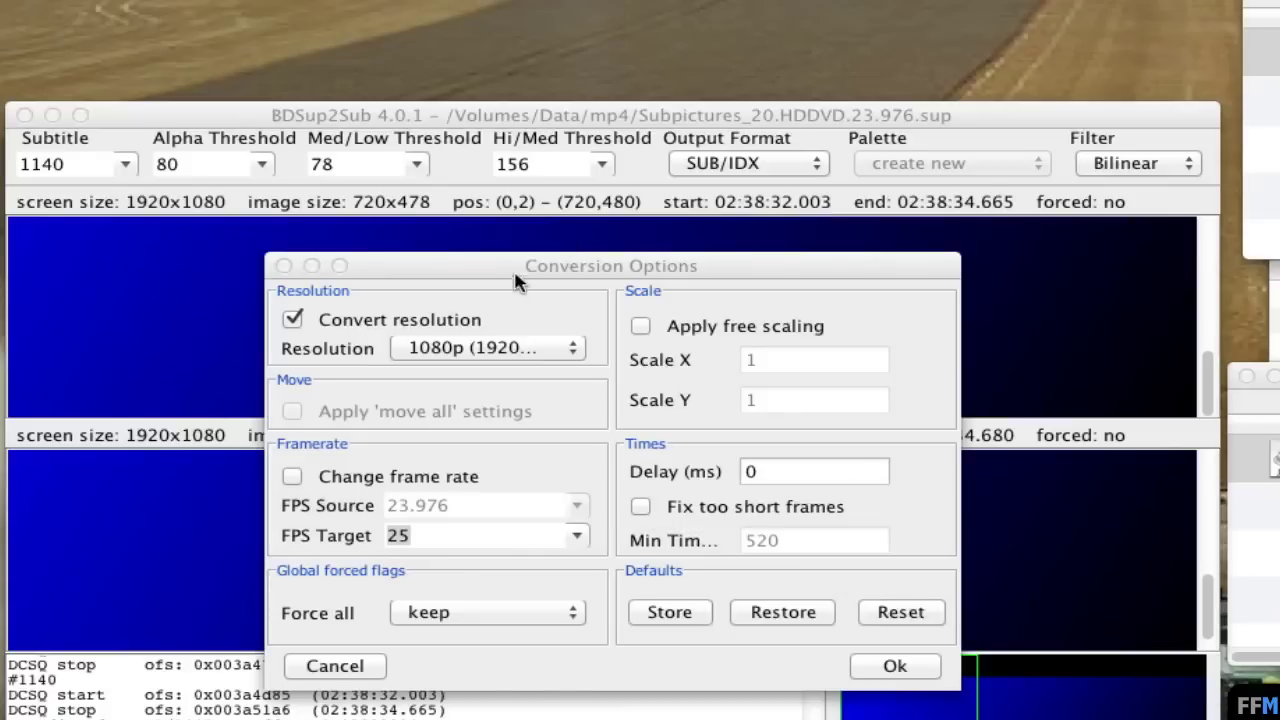
# Keep the target resolution at 1080p (1920x1080) and enable a frame rate change from 23.976 to 29.97 fps.
pyautogui.click(510, 350)
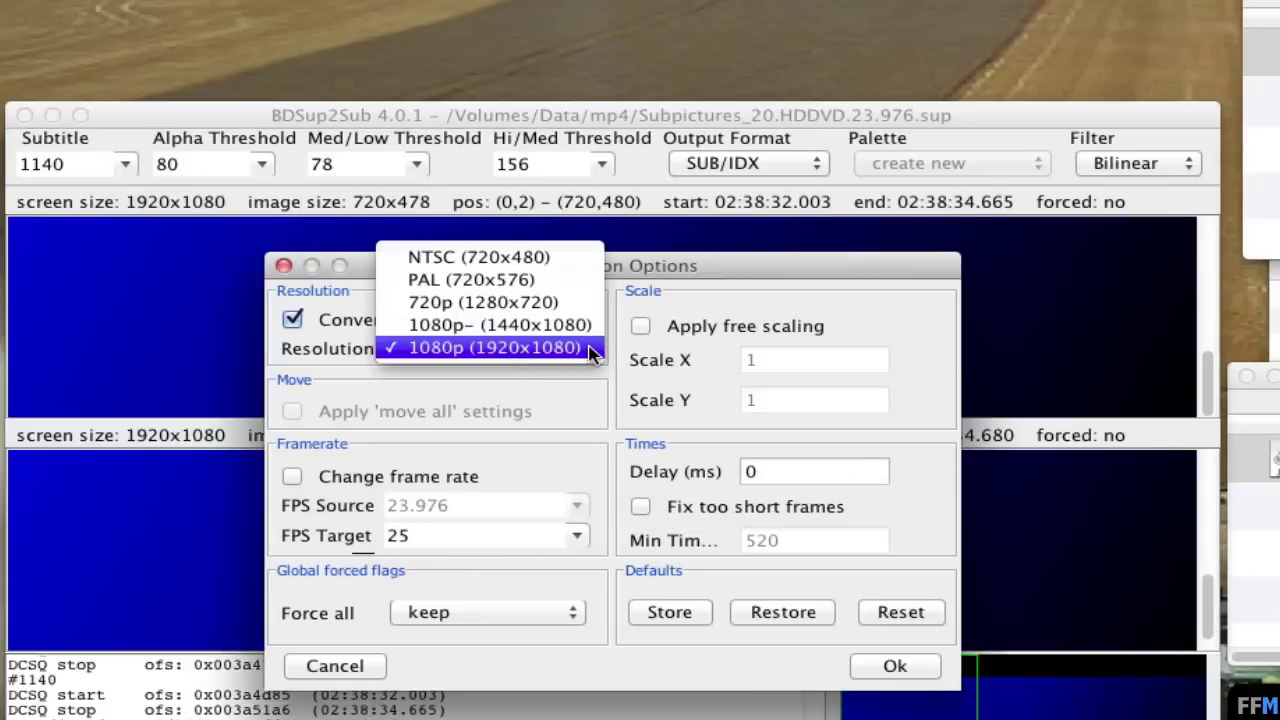
pyautogui.click(590, 350)
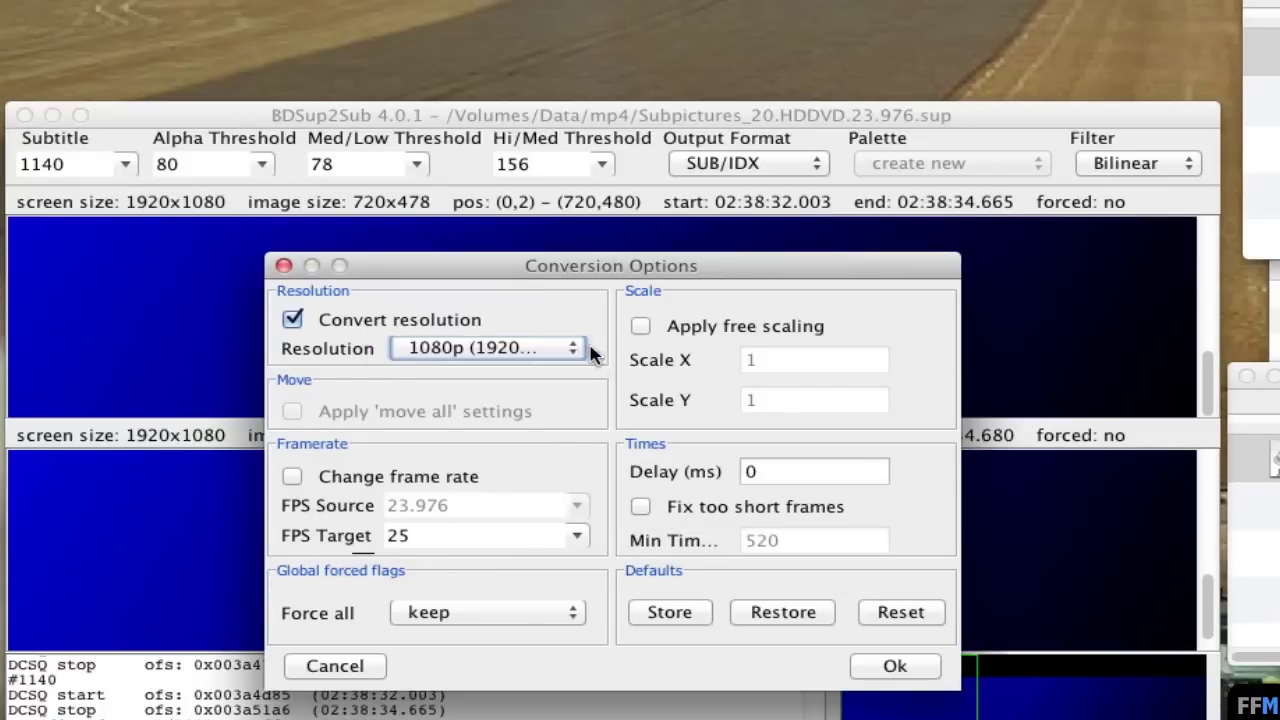
pyautogui.click(380, 478)
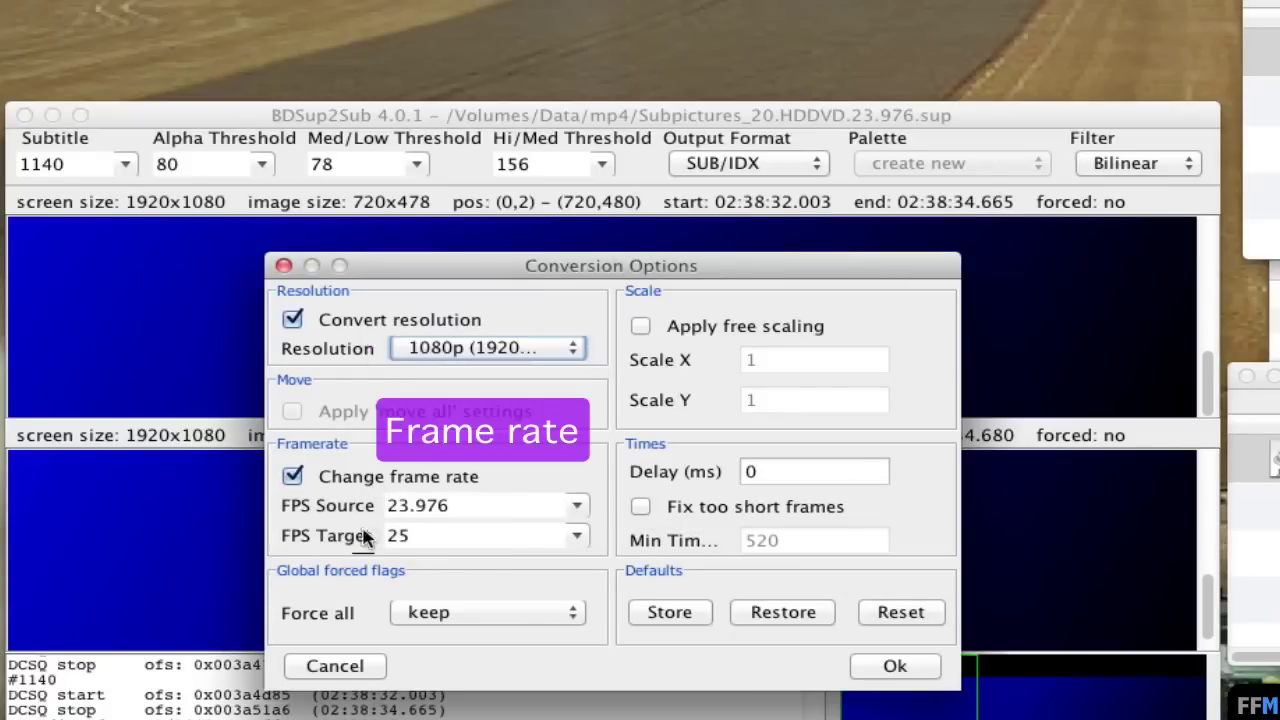
pyautogui.click(577, 538)
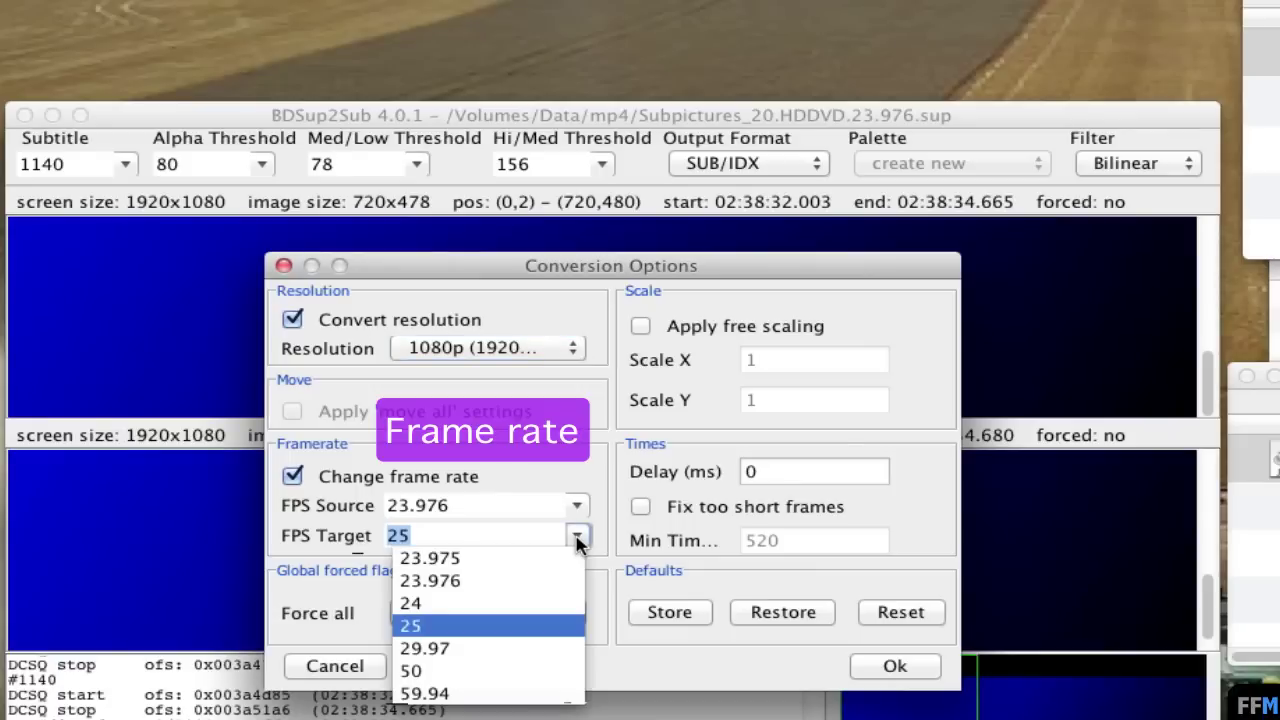
pyautogui.click(558, 652)
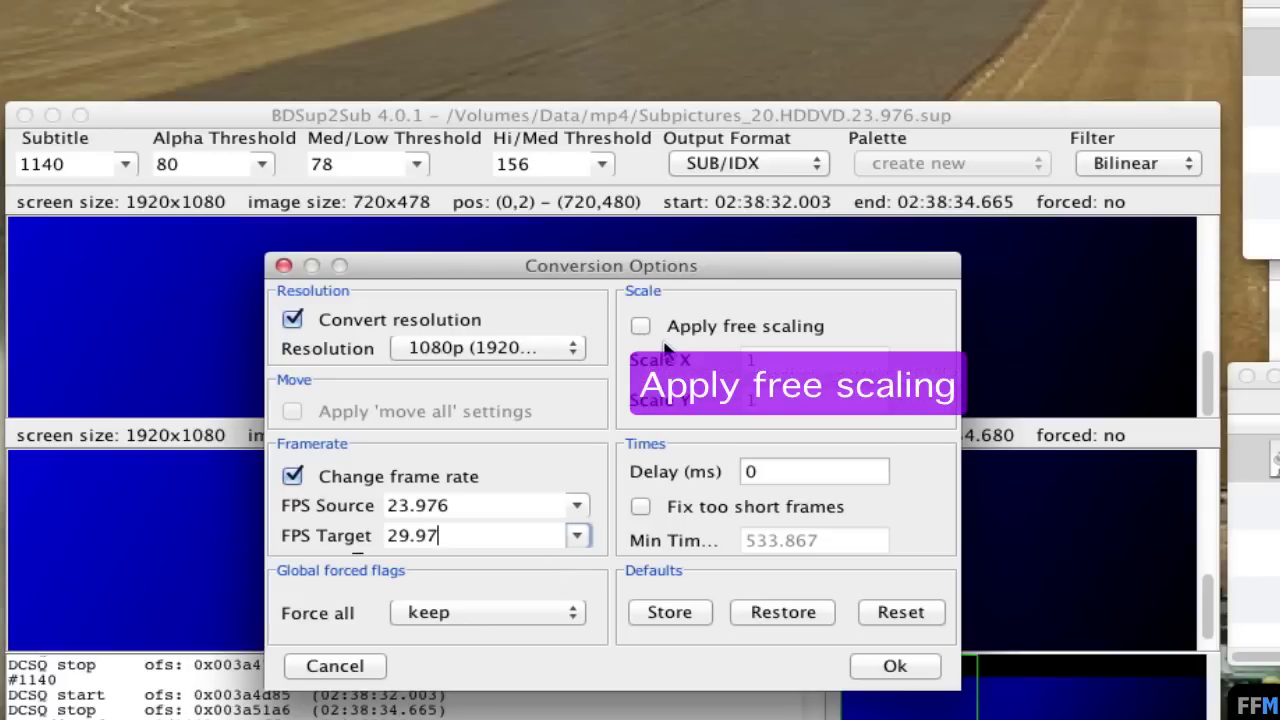
# Apply free scaling with Scale X 2 and Scale Y 2, and accept the conversion options.
pyautogui.moveTo(486, 268); pyautogui.dragTo(668, 268)
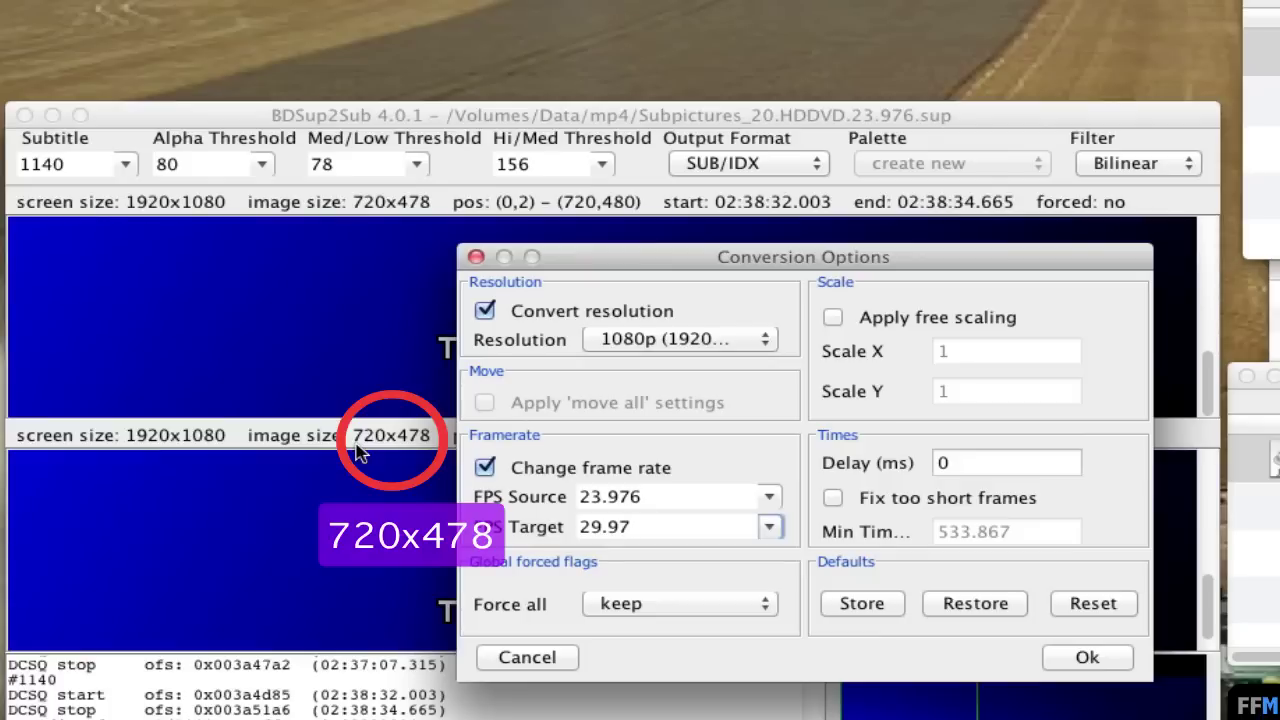
pyautogui.click(833, 317)
pyautogui.doubleClick(1004, 357)
pyautogui.write('2')
pyautogui.press('Tab')
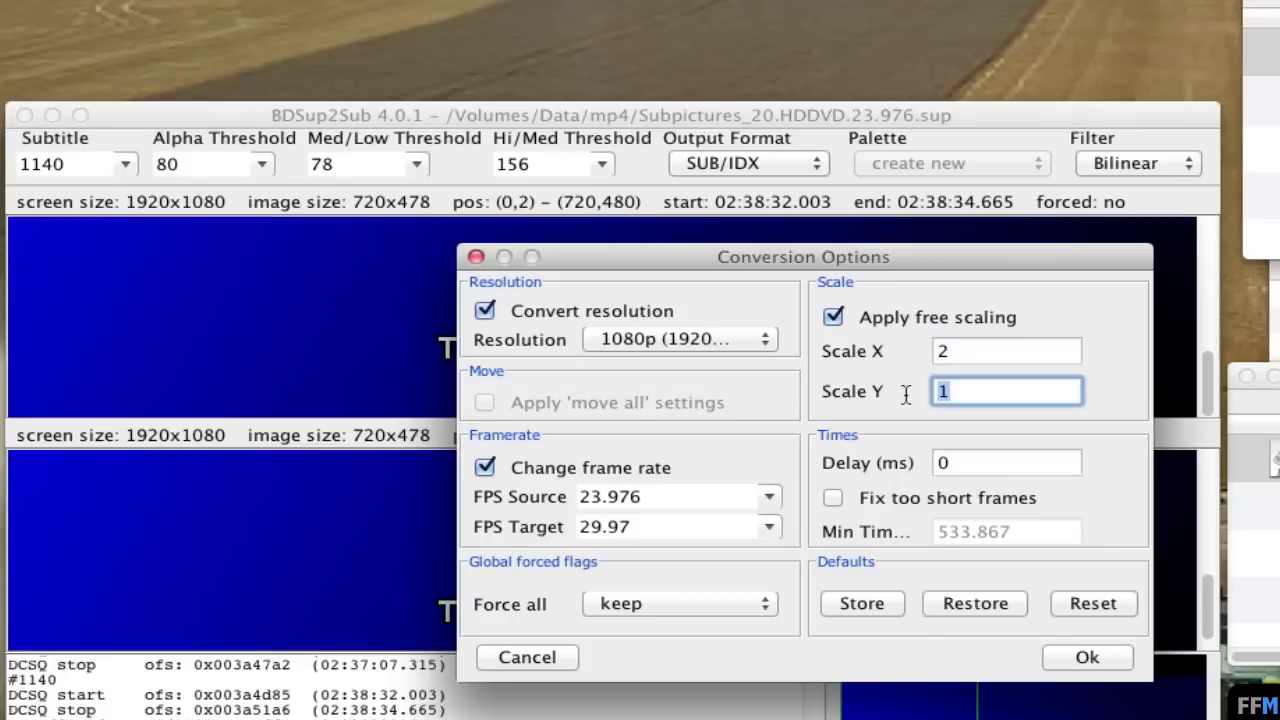
pyautogui.write('2')
pyautogui.click(1052, 668)
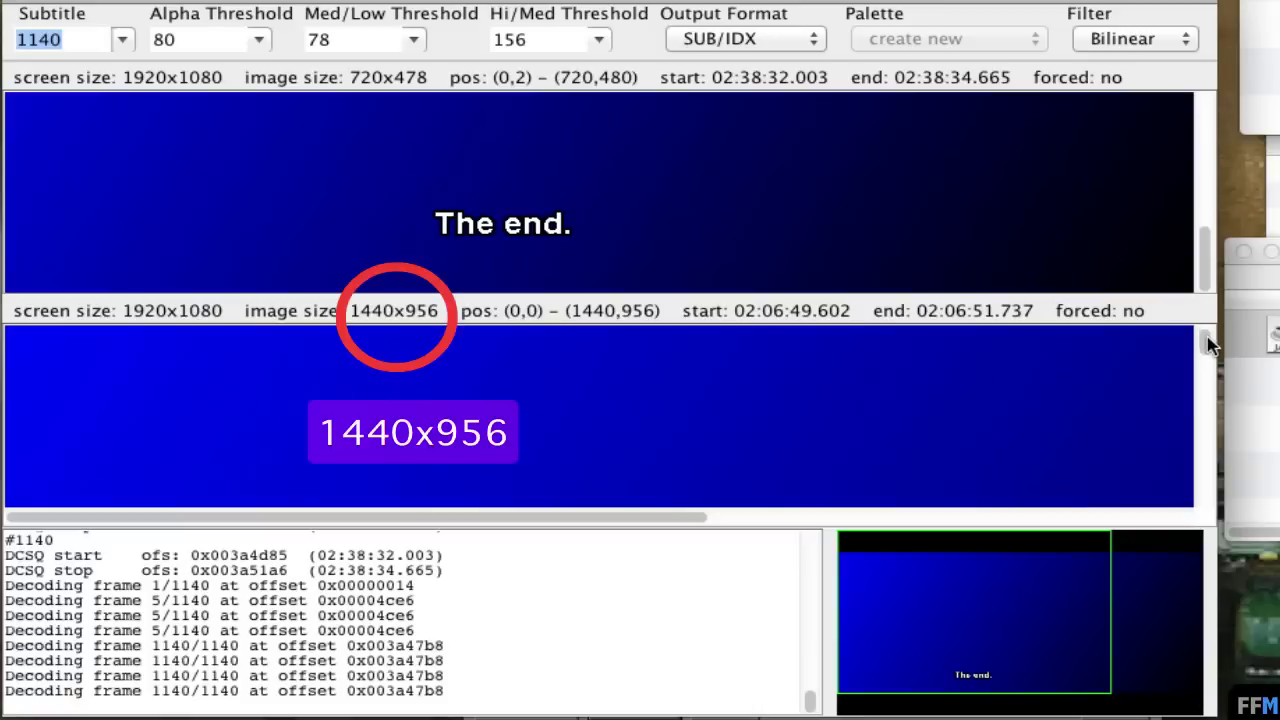
# Examine the scaled text of the last subtitle, and display subtitle 1 with its text in the source preview.
pyautogui.moveTo(1208, 344); pyautogui.dragTo(1212, 500)
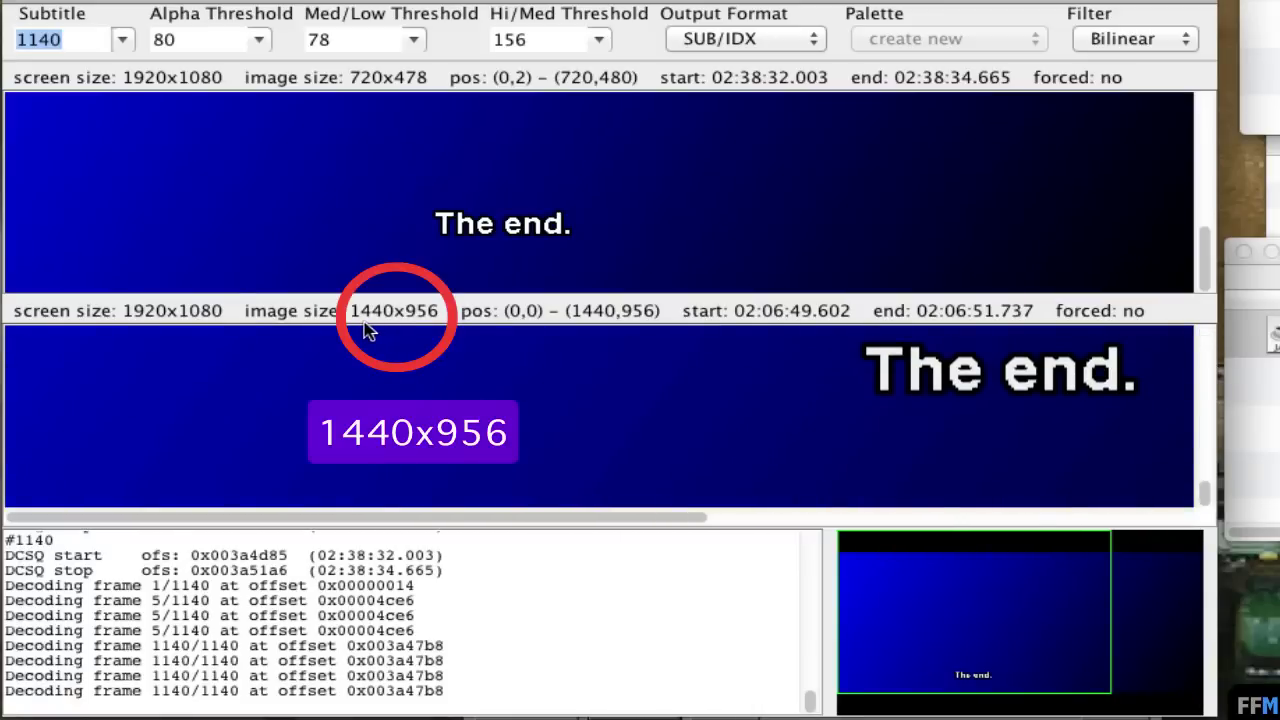
pyautogui.write('1')
pyautogui.press('Return')
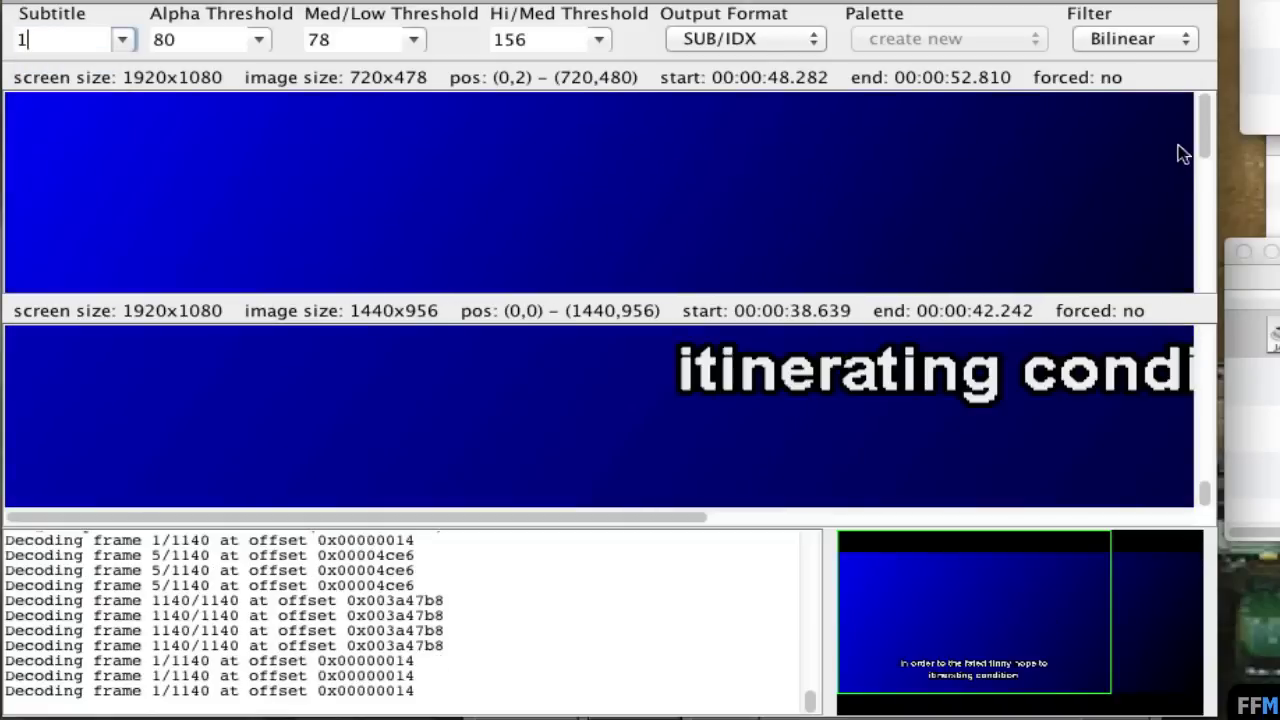
pyautogui.moveTo(1204, 100); pyautogui.dragTo(1206, 262)
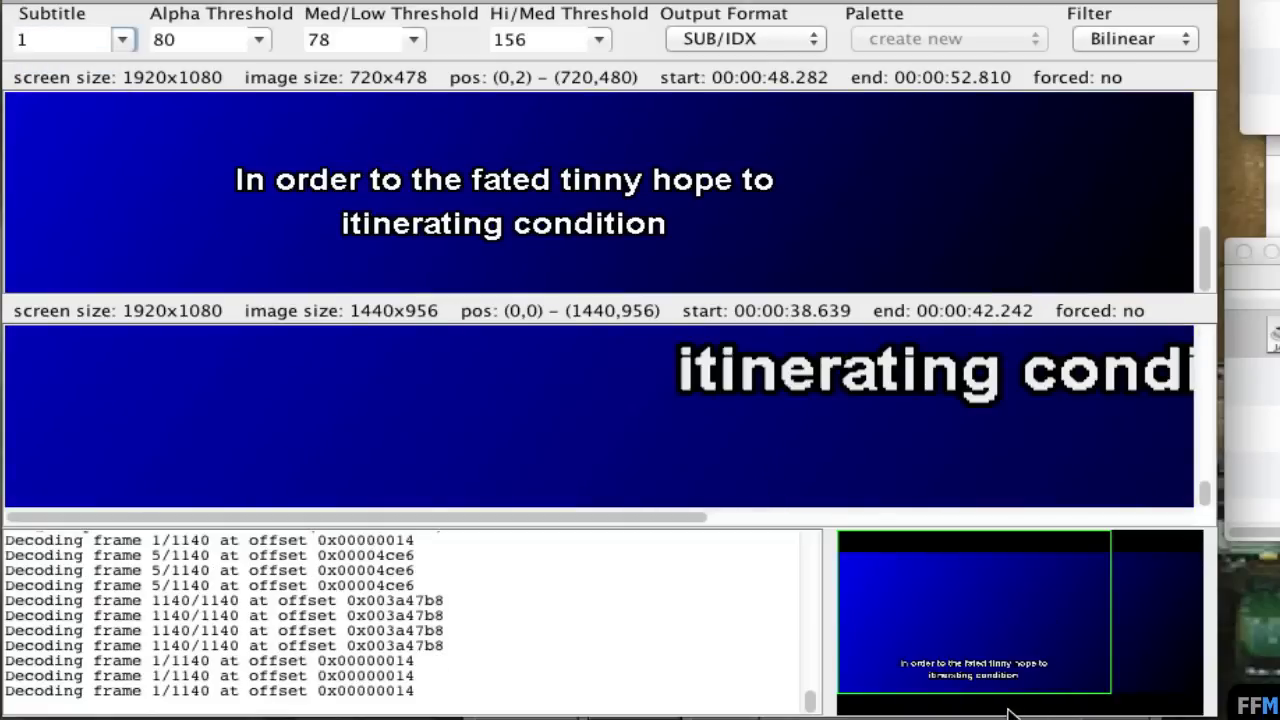
# Review the available output formats and scaling filters, keeping SUB/IDX and Bilinear.
pyautogui.click(806, 40)
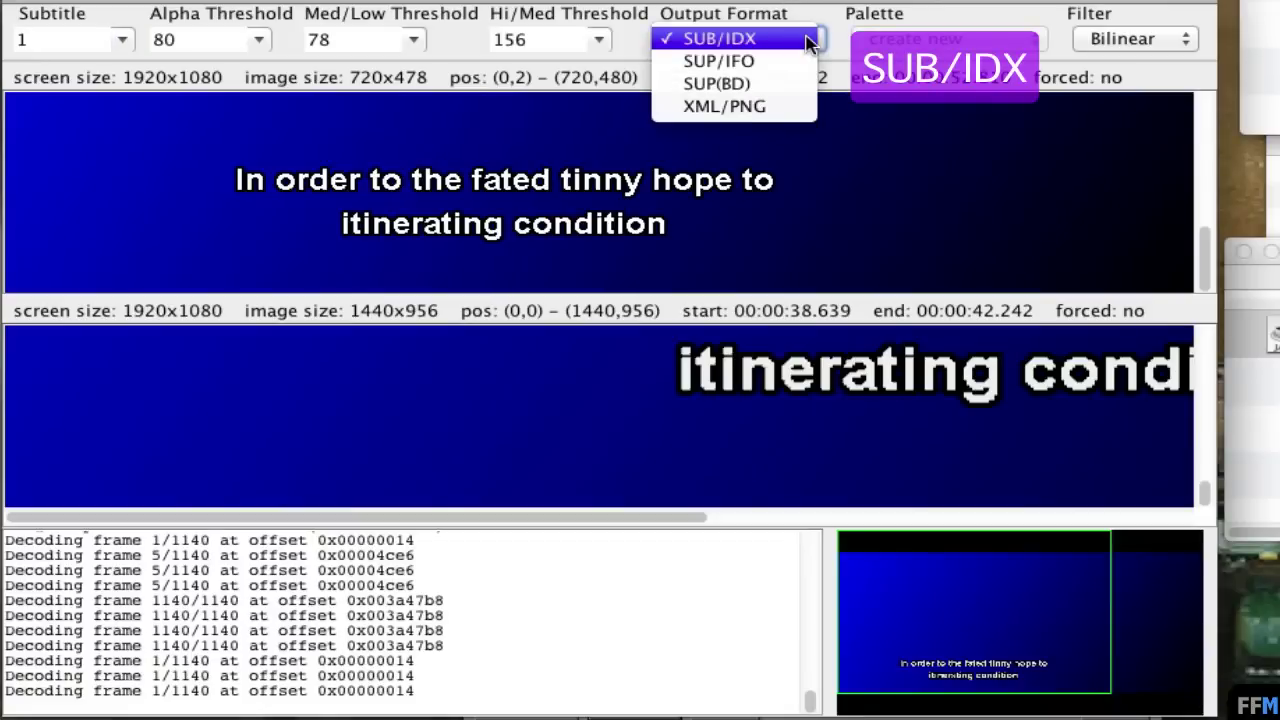
pyautogui.click(806, 40)
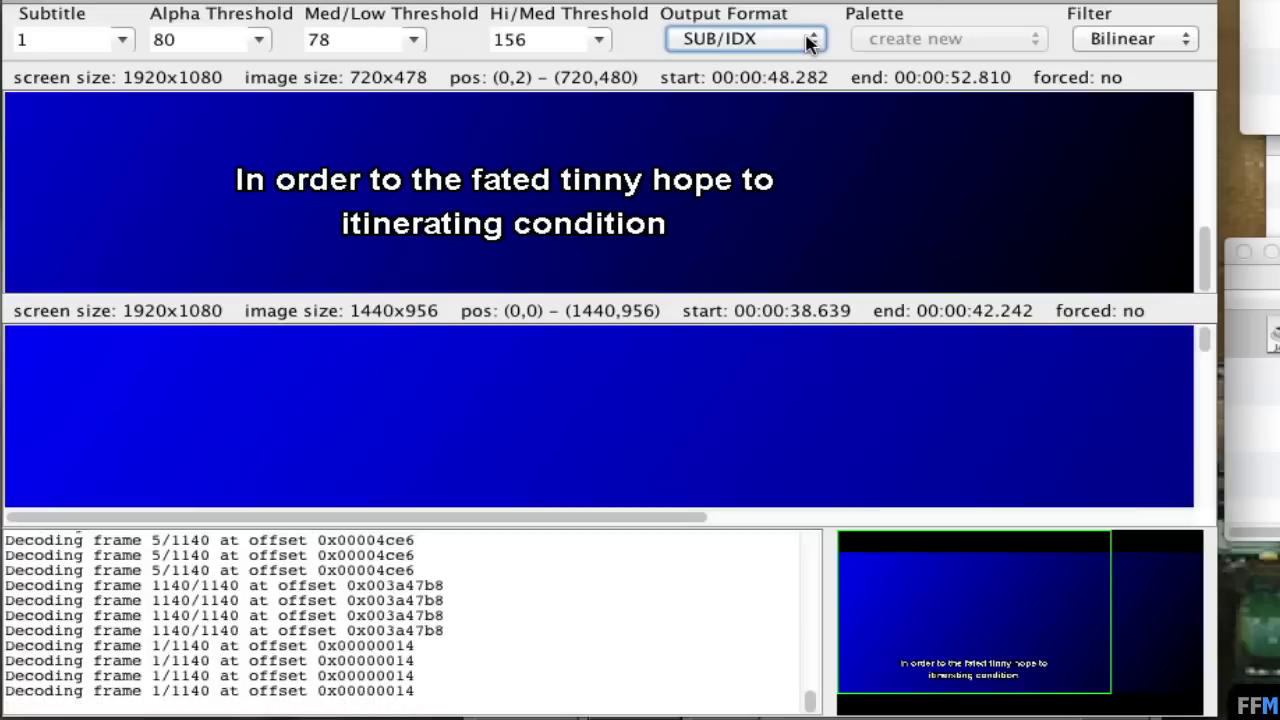
pyautogui.click(1192, 42)
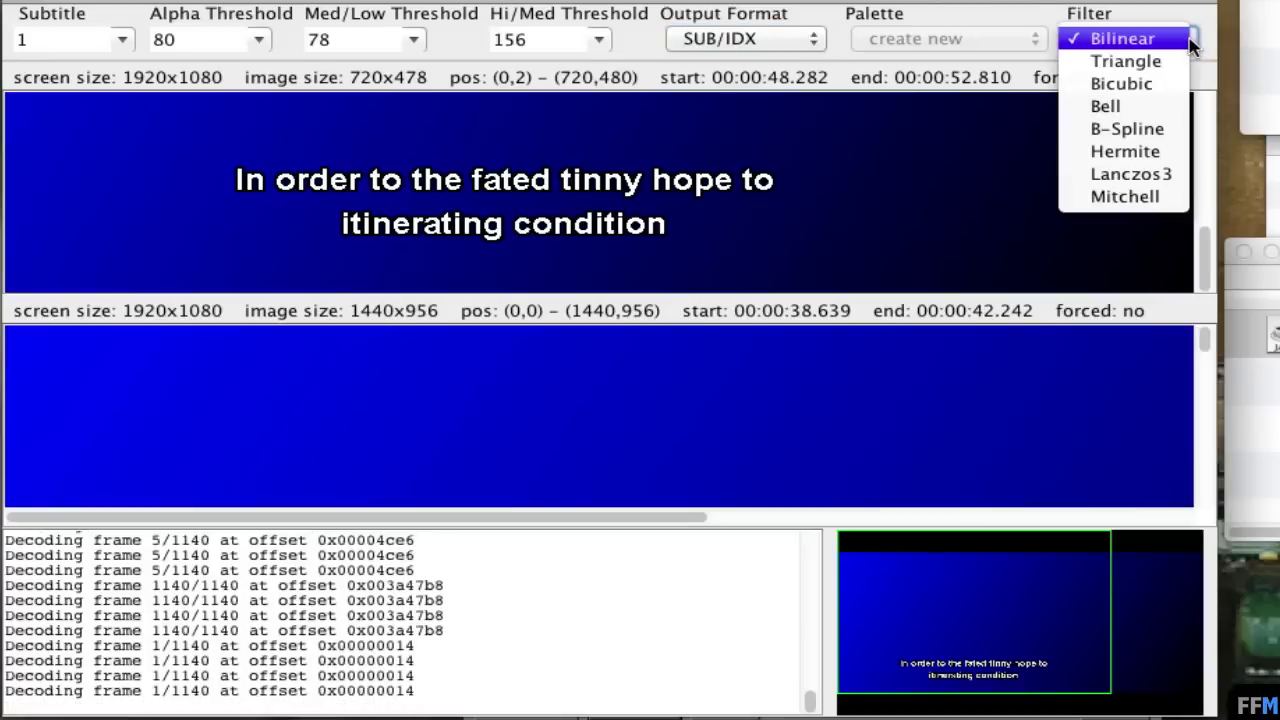
pyautogui.click(1190, 42)
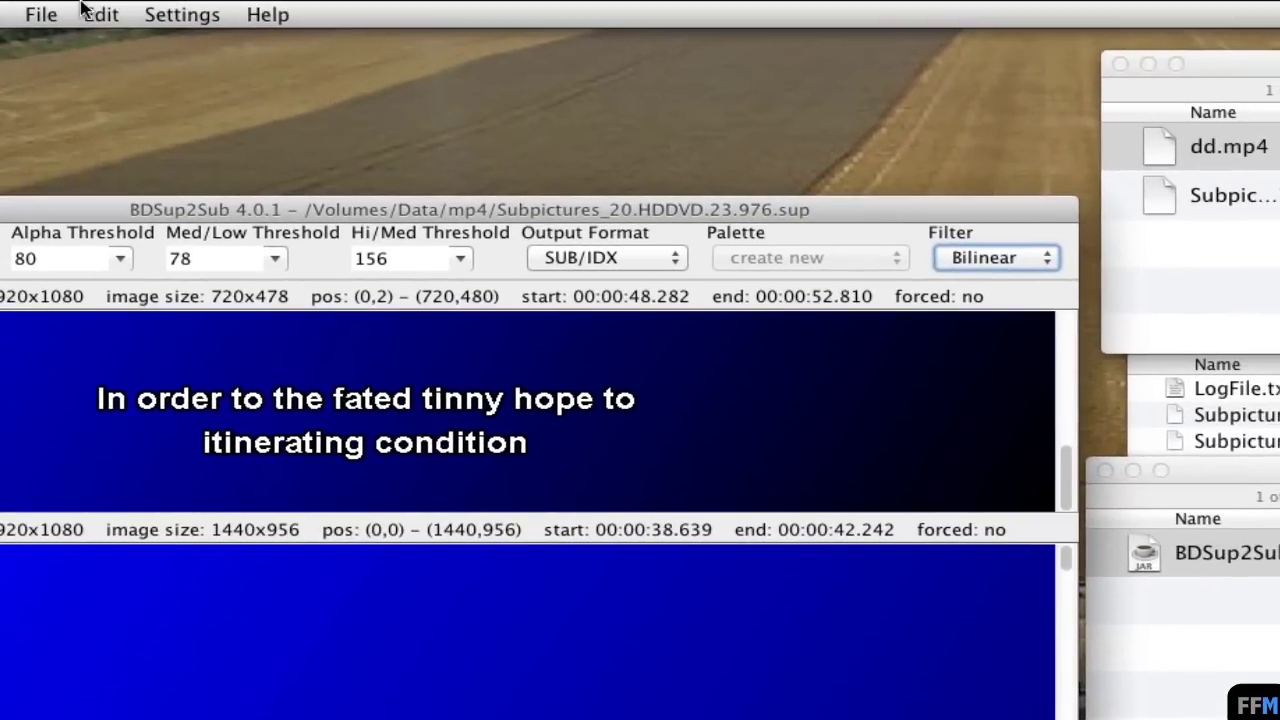
# Export the subtitles as SUB/IDX with the language set to English (en), keeping the proposed file name.
pyautogui.click(40, 22)
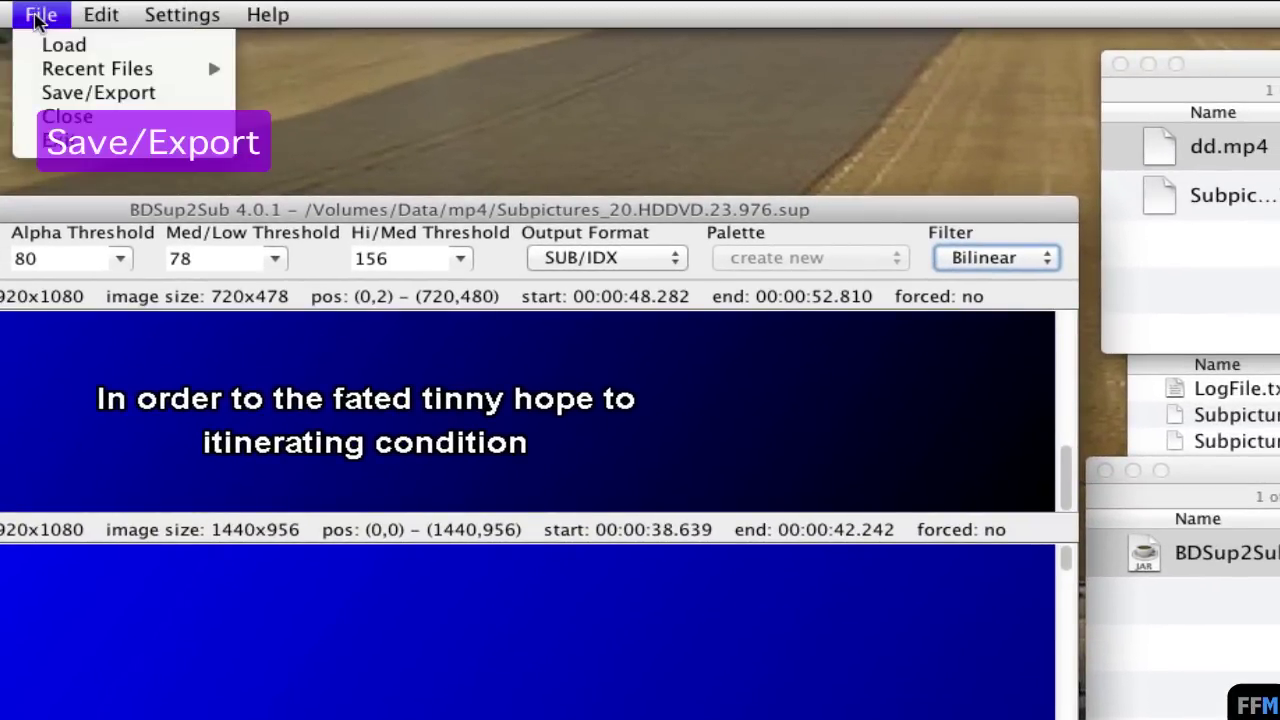
pyautogui.click(22, 98)
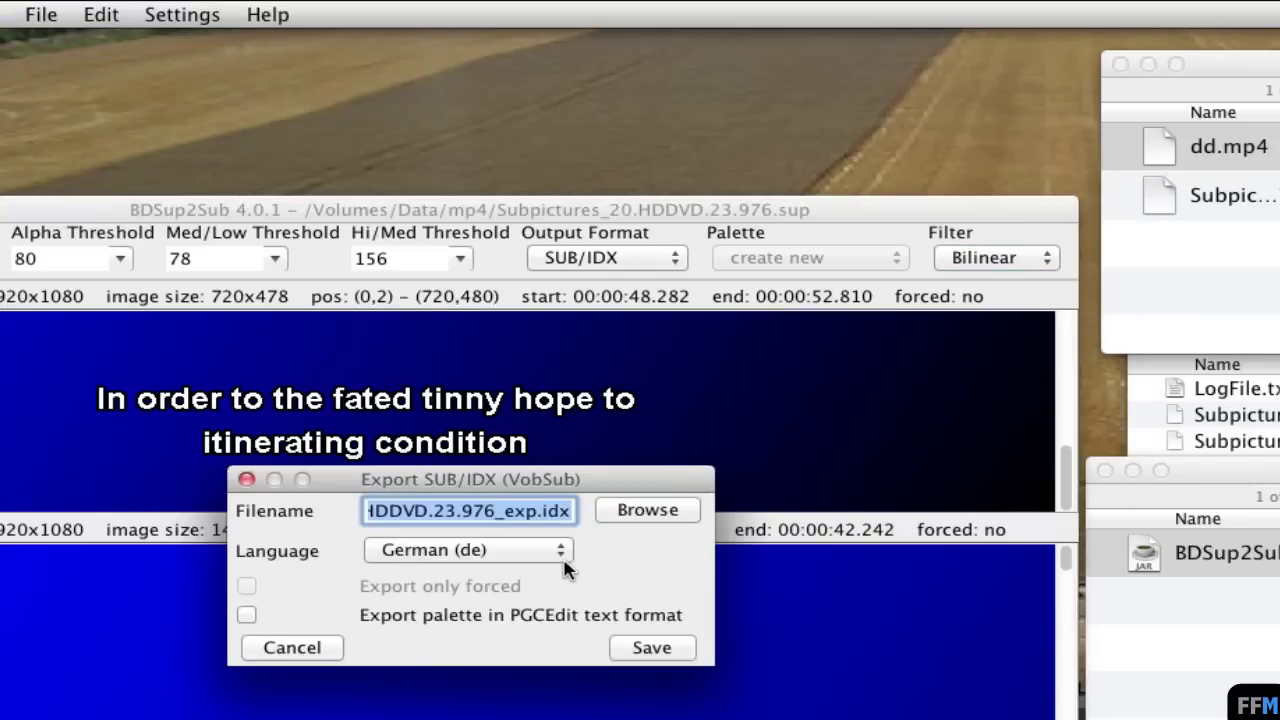
pyautogui.click(563, 553)
pyautogui.click(524, 596)
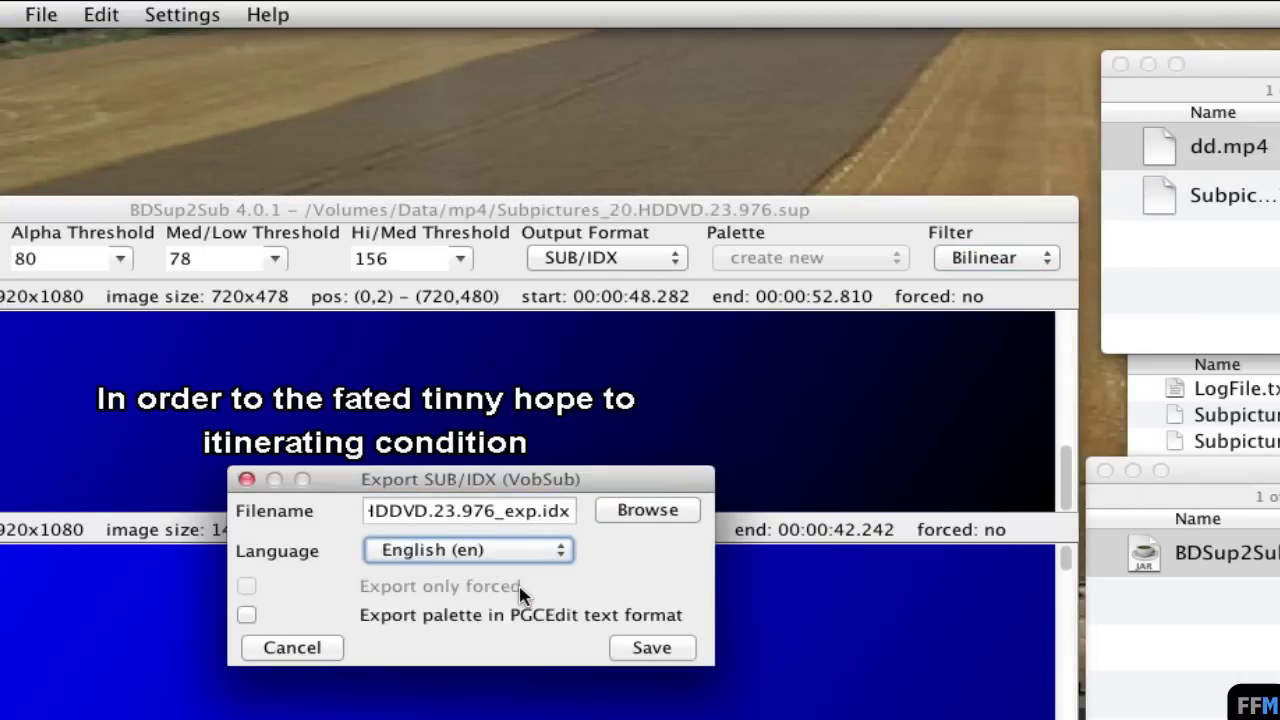
pyautogui.click(686, 650)
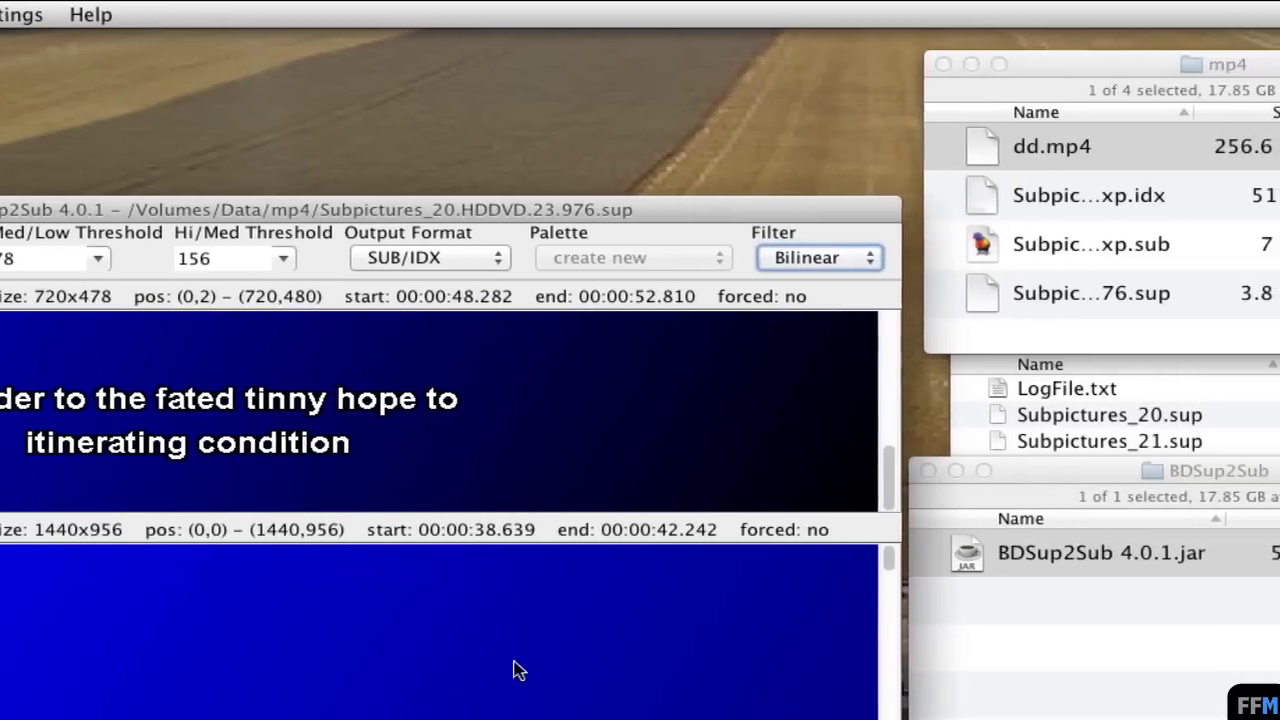
# In the mp4 folder, rename the exported .idx file as dd to match the video.
pyautogui.click(1157, 63)
pyautogui.click(1093, 212)
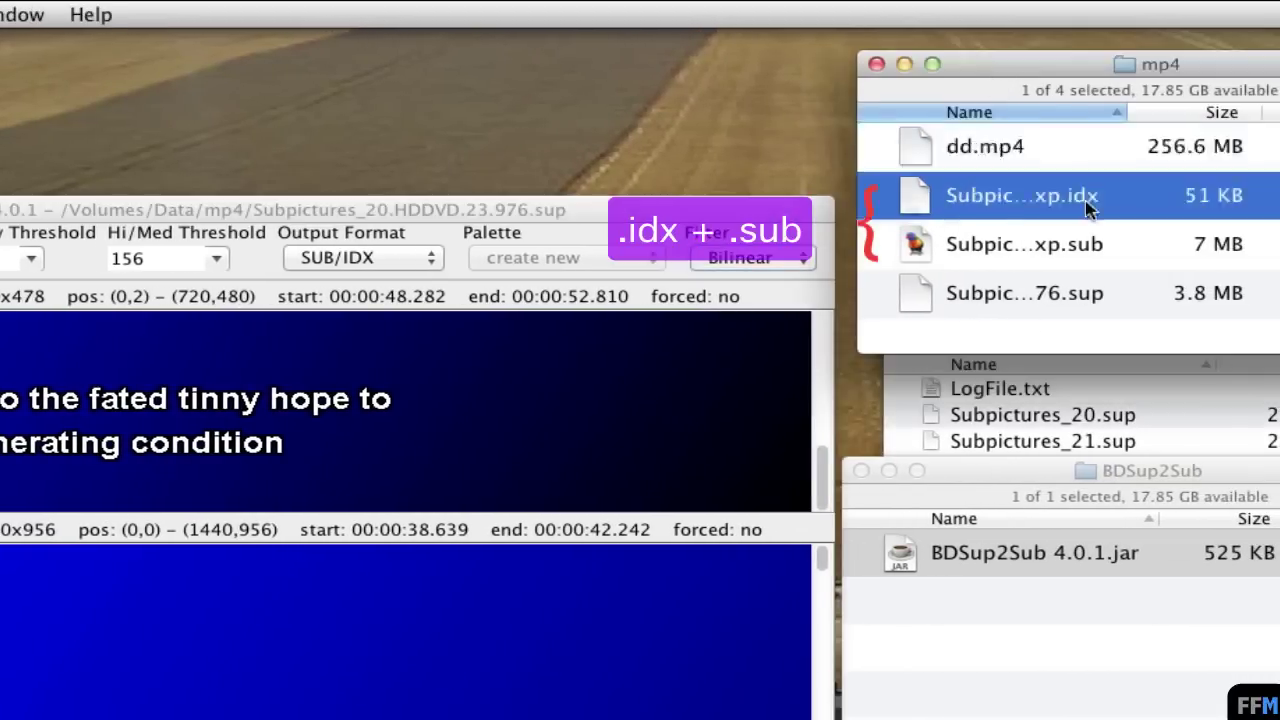
pyautogui.keyDown('shift'); pyautogui.click(1103, 243); pyautogui.keyUp('shift')
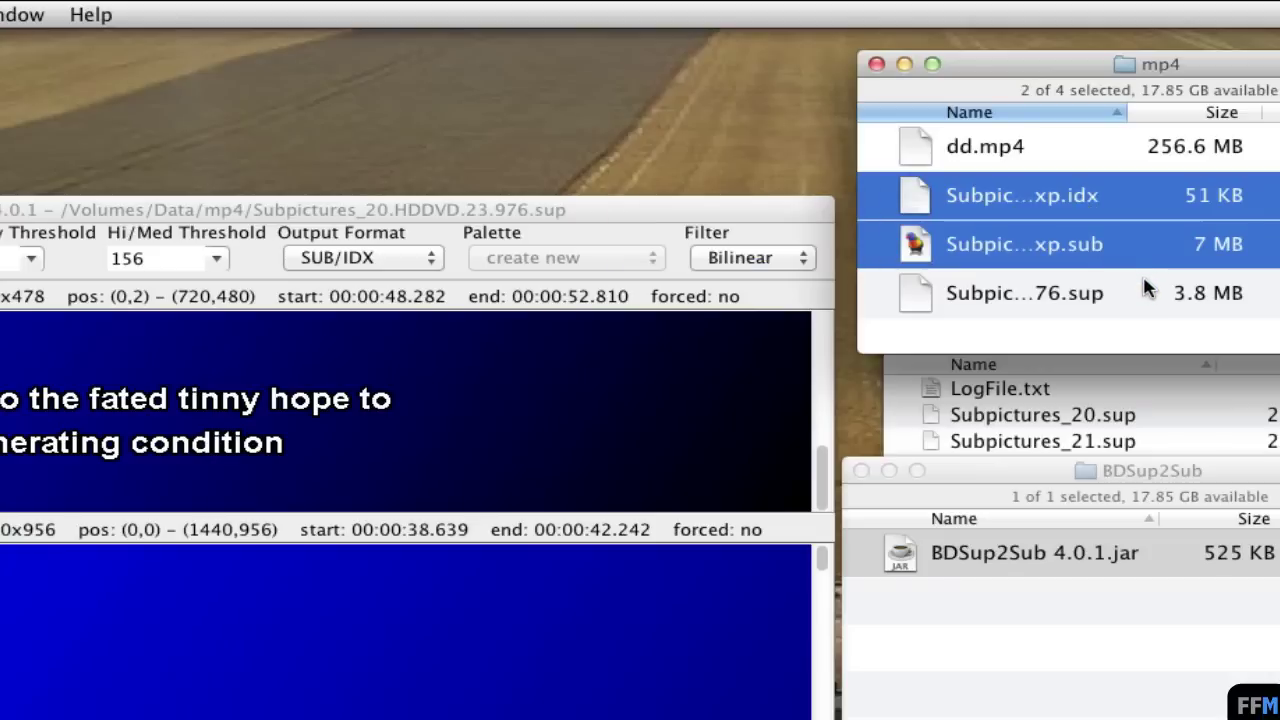
pyautogui.keyDown('super'); pyautogui.click(1232, 233); pyautogui.keyUp('super')
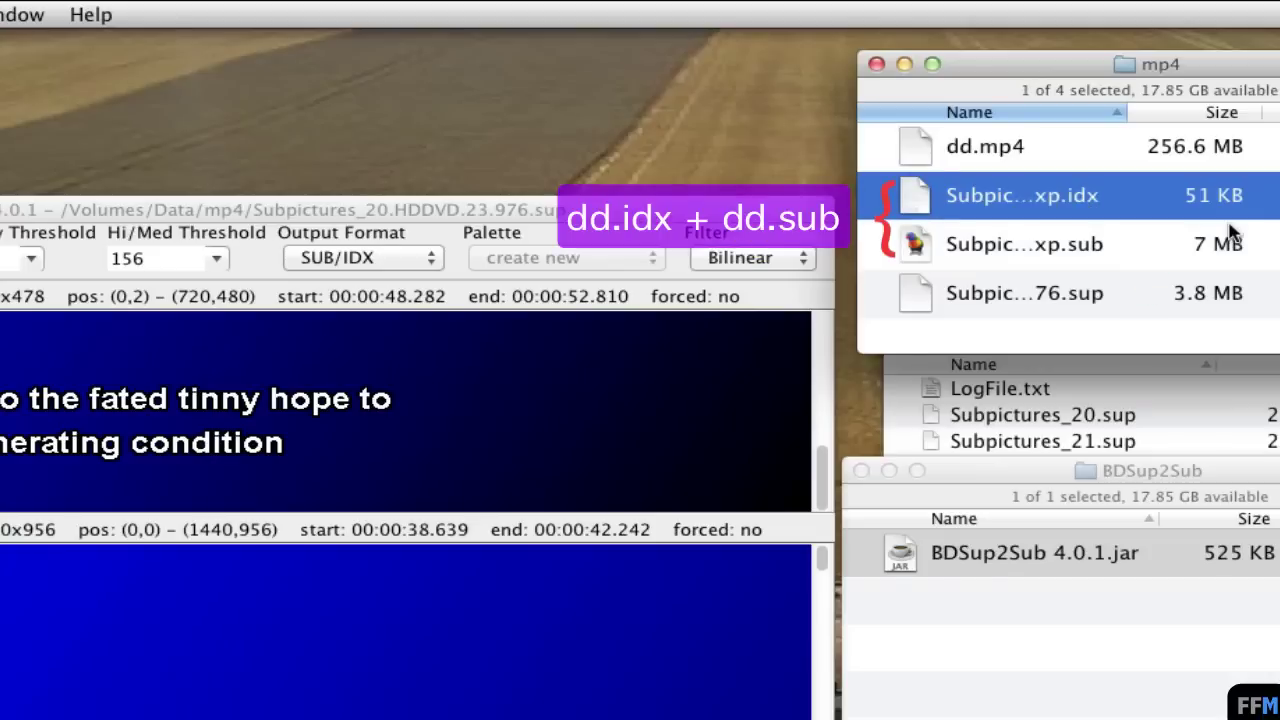
pyautogui.press('Return')
pyautogui.write('dd')
pyautogui.press('Return')
# Rename the exported .sub file as dd.
pyautogui.click(1024, 293)
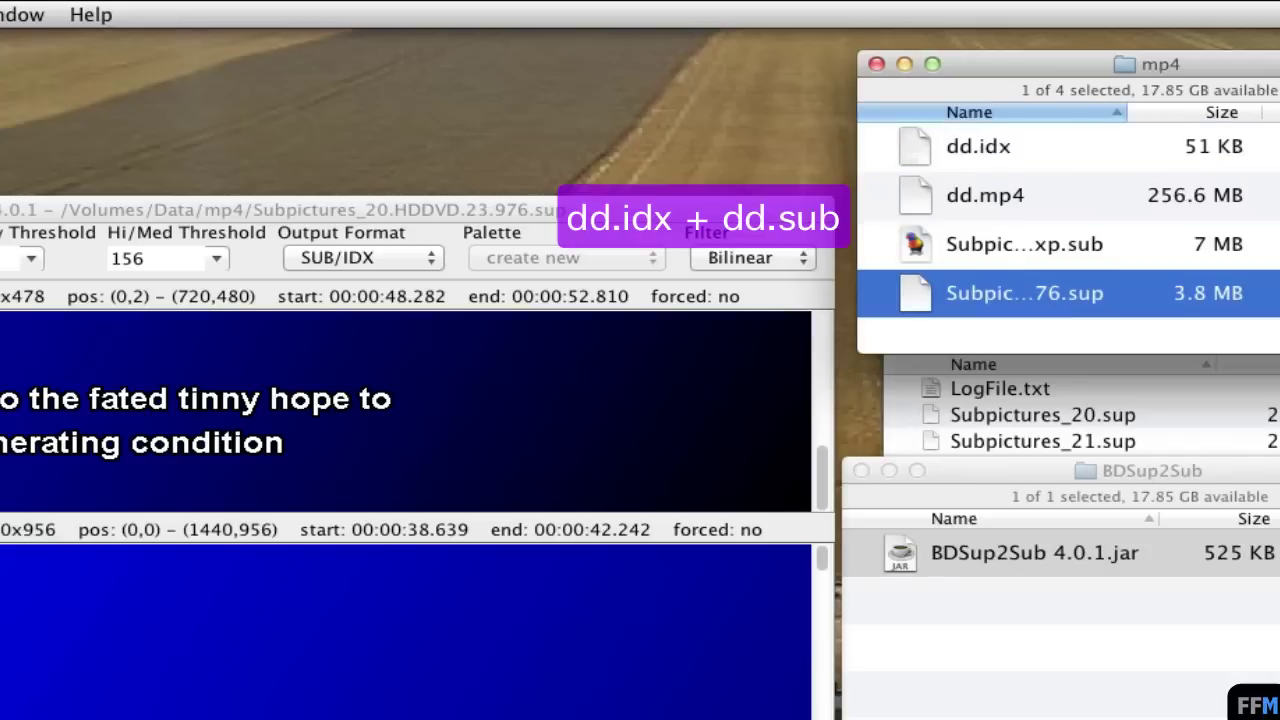
pyautogui.click(1024, 244)
pyautogui.press('Return')
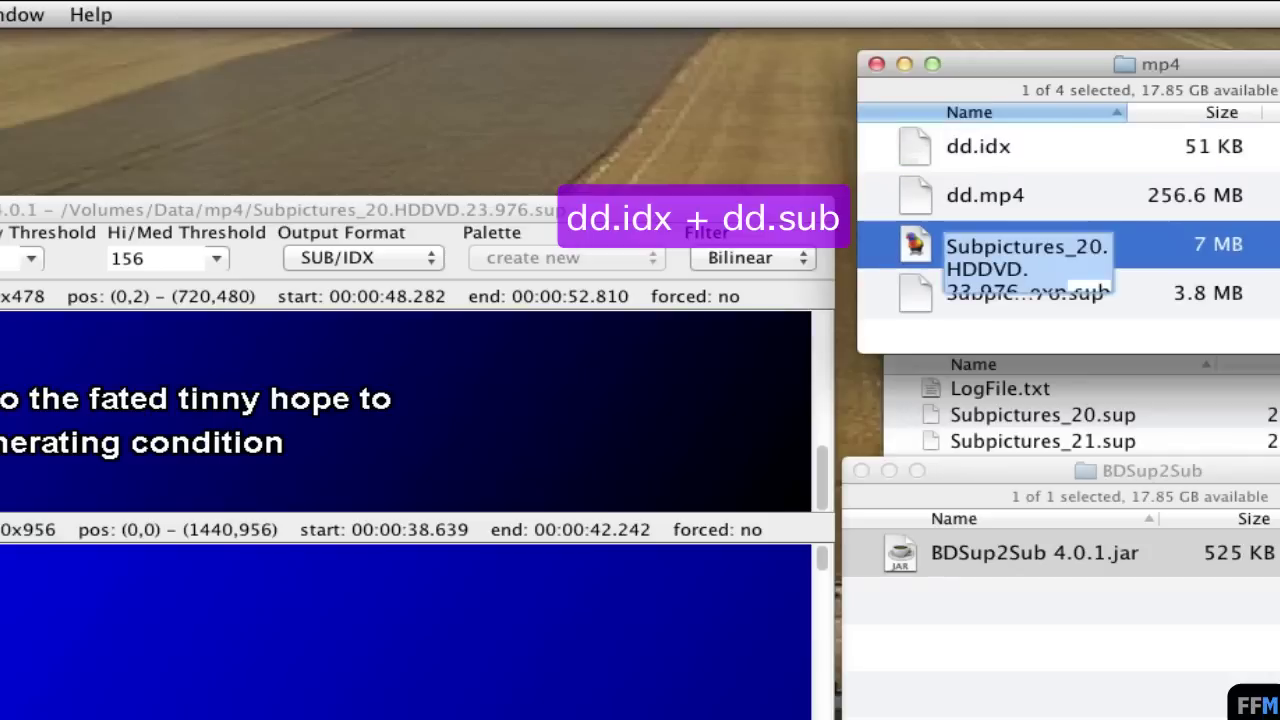
pyautogui.write('dd')
pyautogui.press('Return')
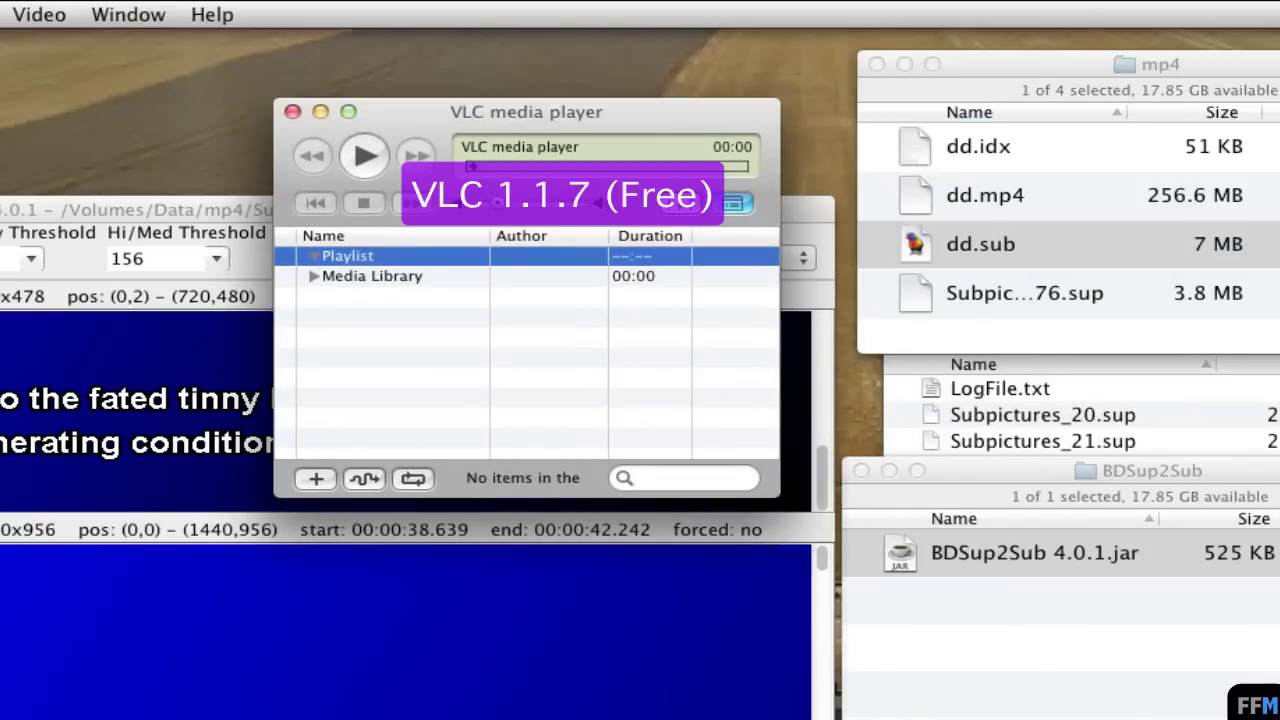
# Add dd.mp4 to the VLC playlist, play it at half size and move the video window fully into view.
pyautogui.click(935, 196)
pyautogui.moveTo(927, 193); pyautogui.dragTo(488, 333)
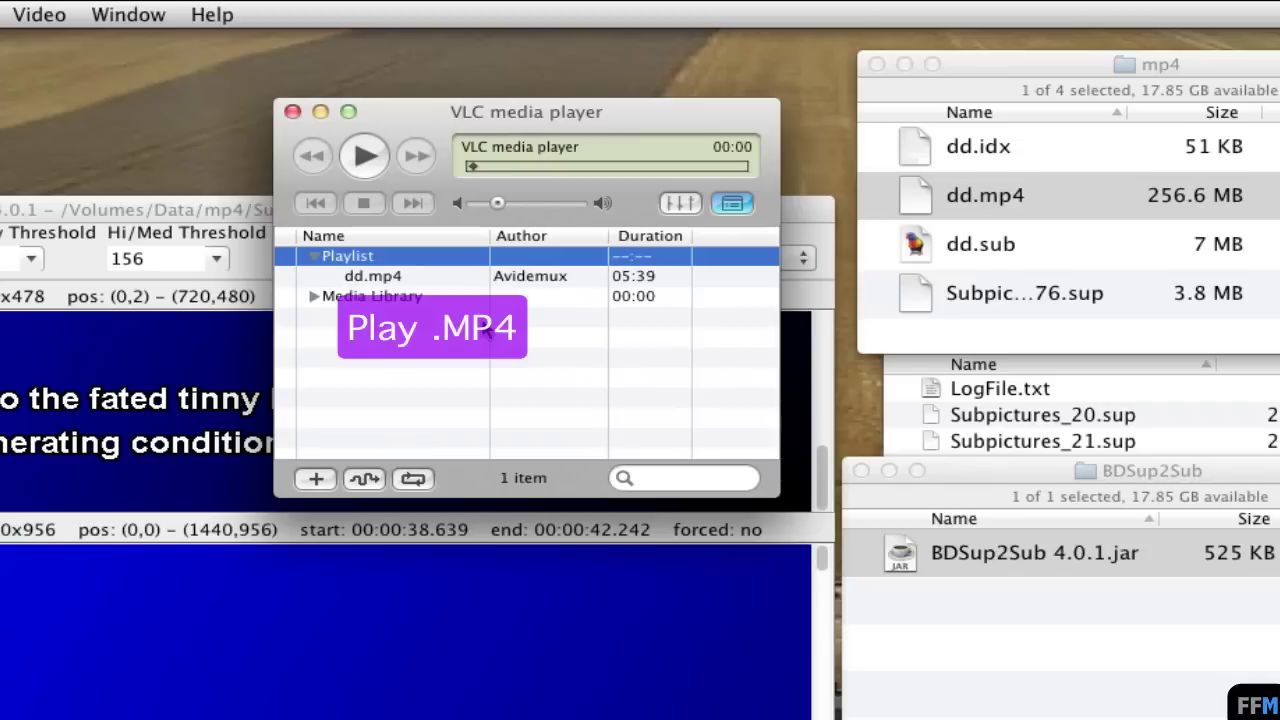
pyautogui.doubleClick(390, 278)
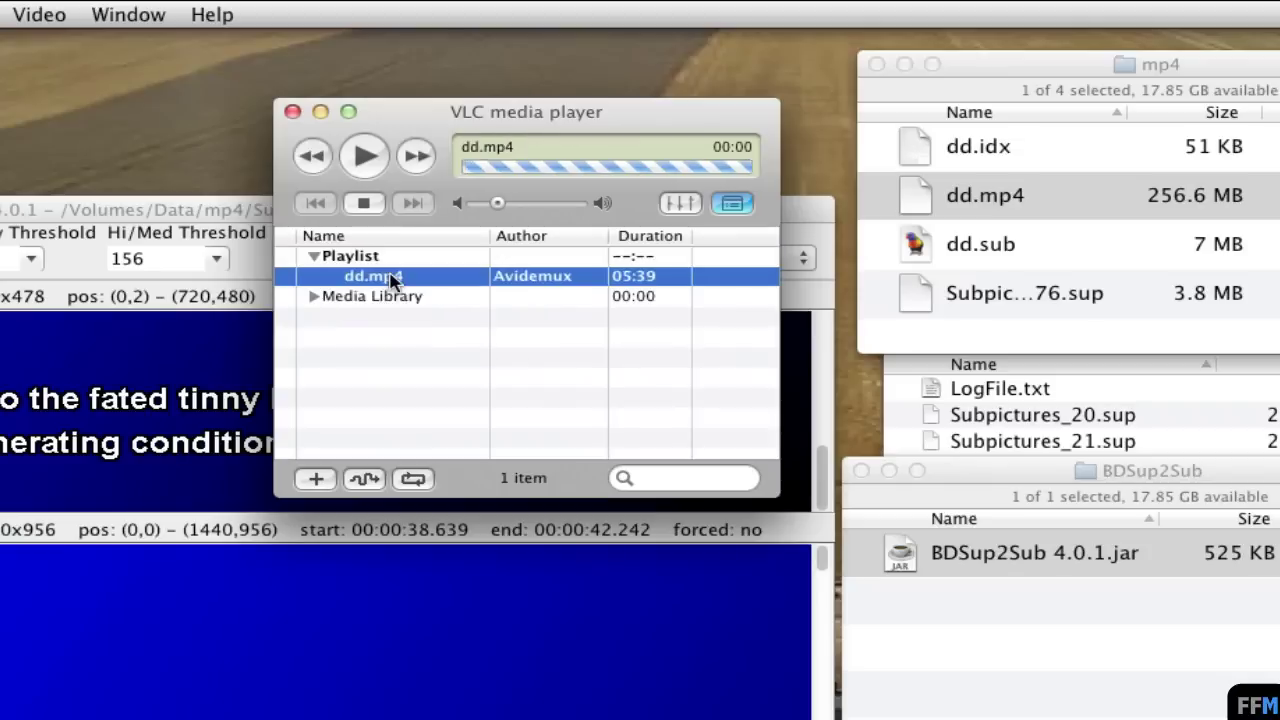
pyautogui.click(38, 12)
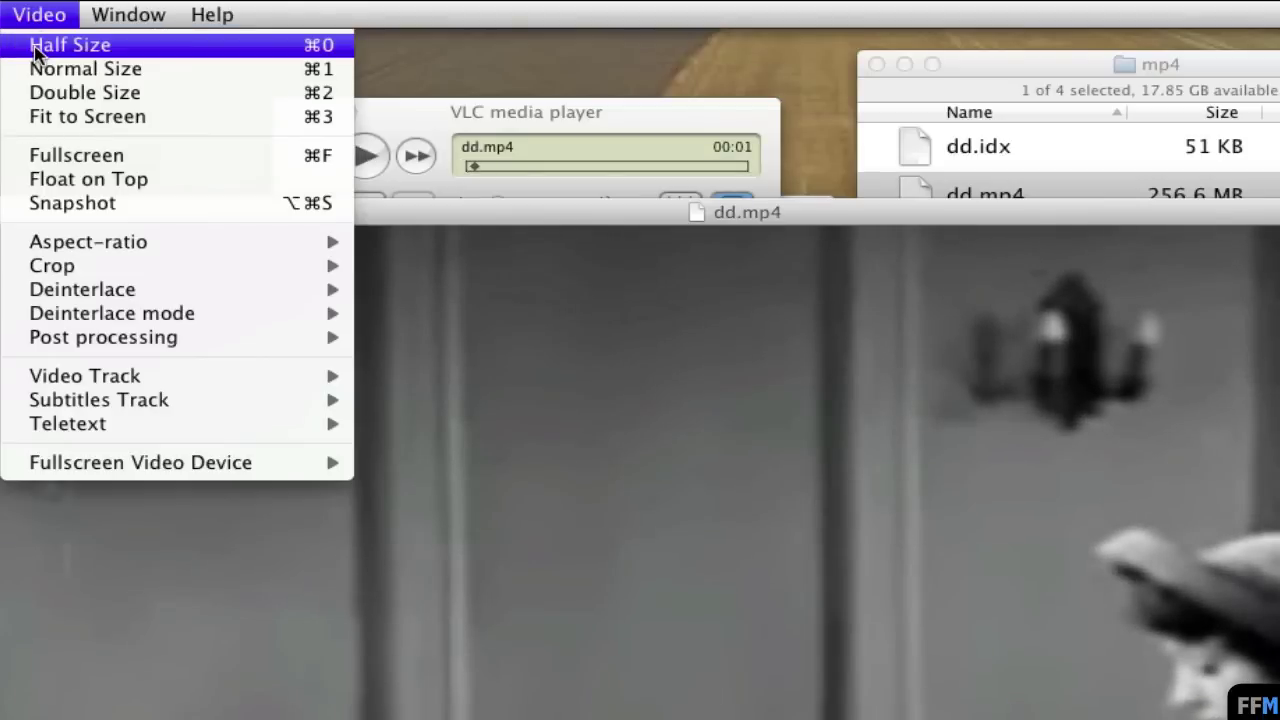
pyautogui.click(40, 46)
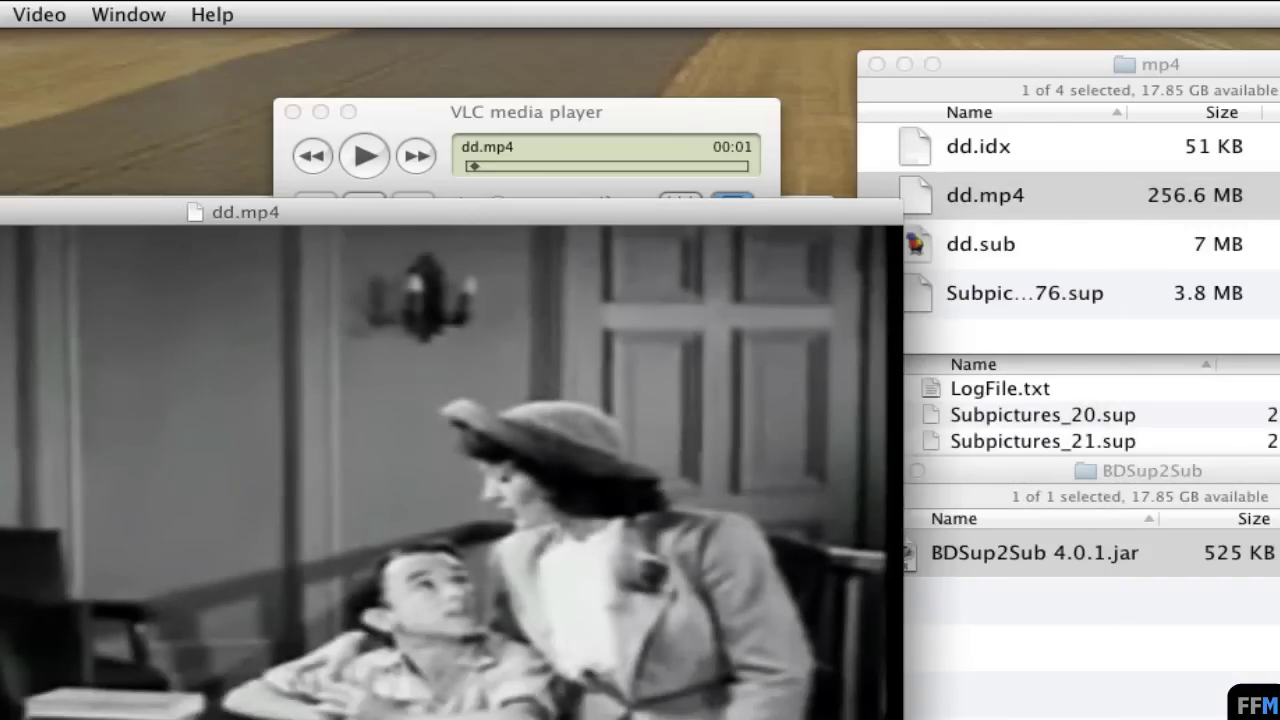
pyautogui.moveTo(10, 212); pyautogui.dragTo(2, 38)
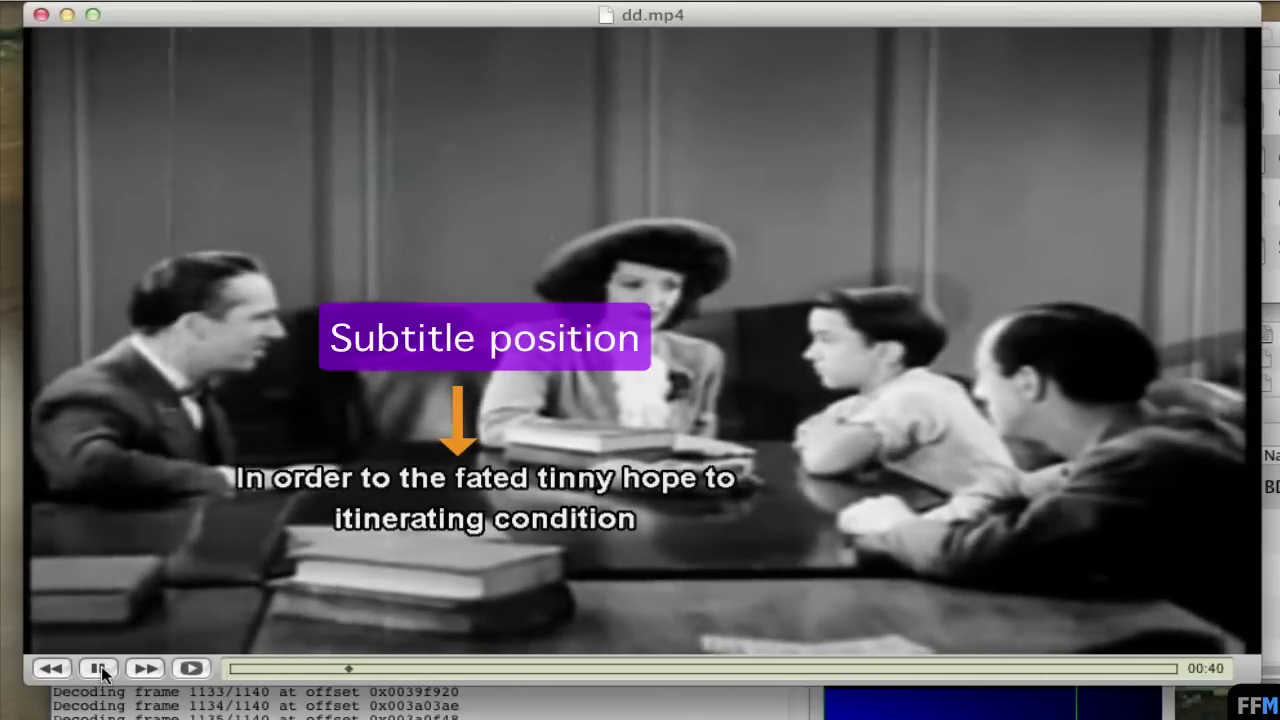
# Check the subtitle position during playback of dd.mp4, and end the playback by removing the video from the playlist.
pyautogui.press('space')
pyautogui.press('space')
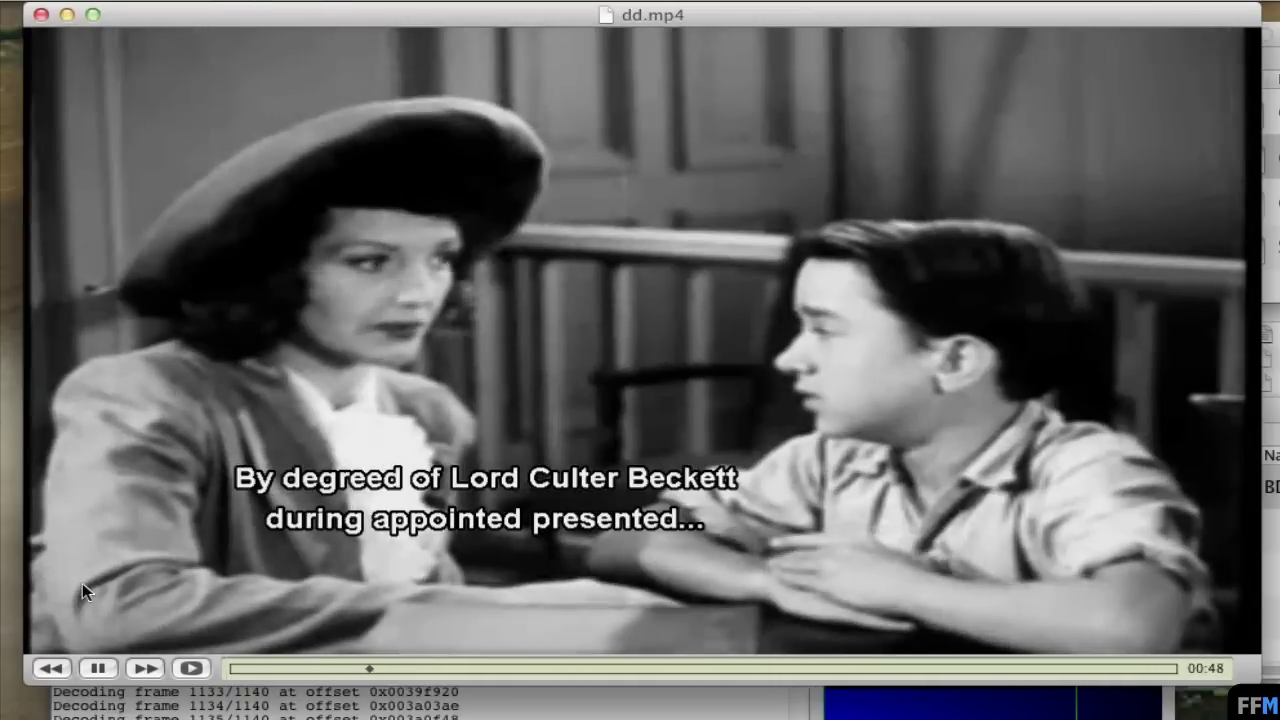
pyautogui.click(100, 670)
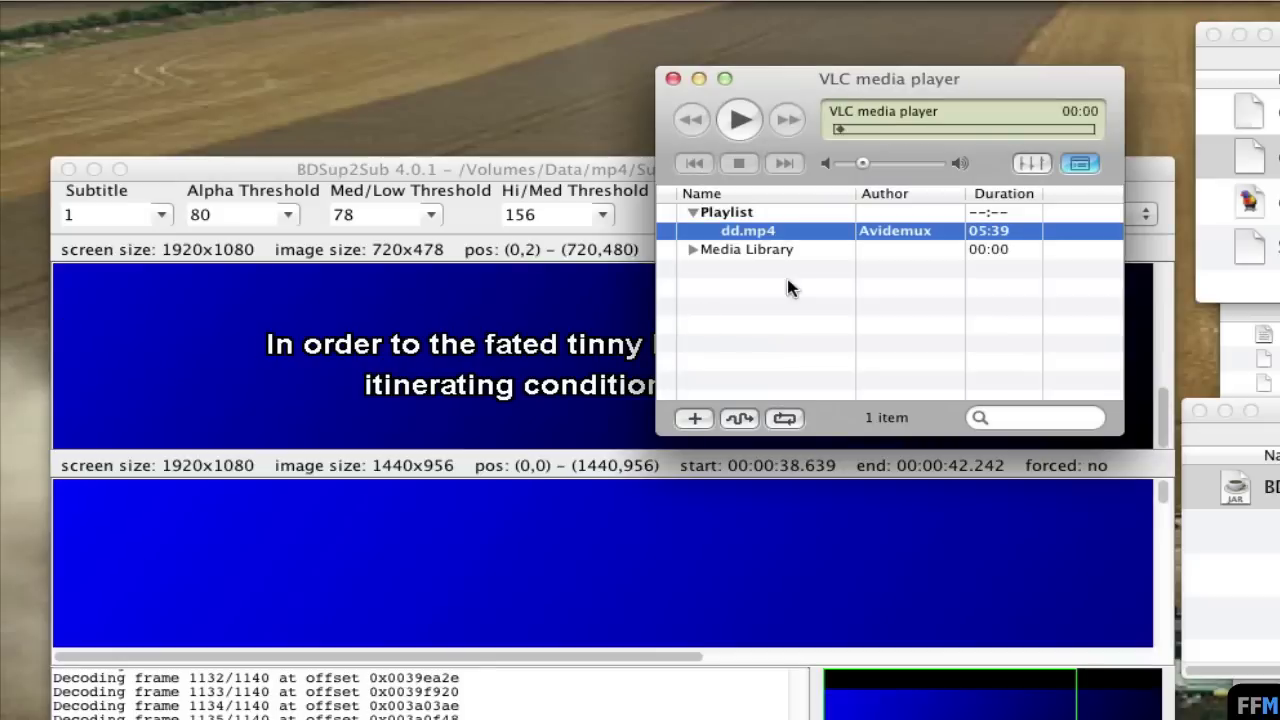
pyautogui.press('Delete')
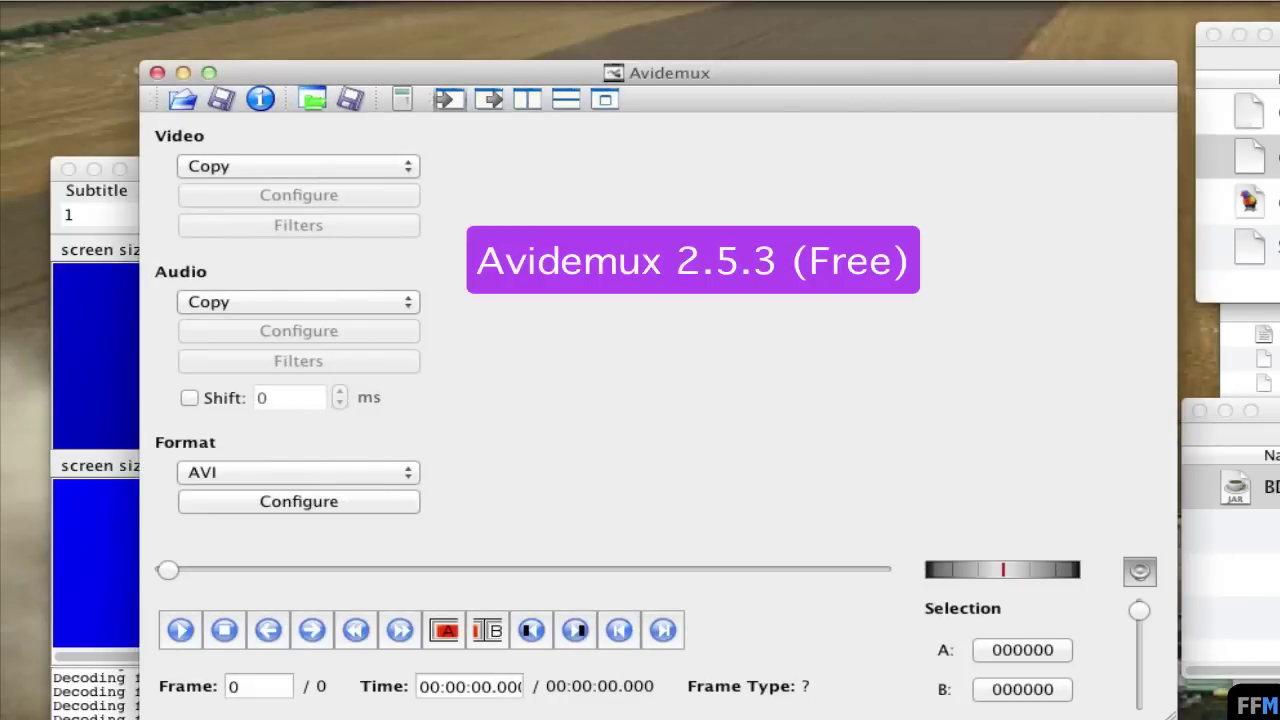
# Load dd.mp4 from the Finder's mp4 folder into Avidemux and agree to rebuild its frame index.
pyautogui.moveTo(1250, 157); pyautogui.dragTo(951, 219)
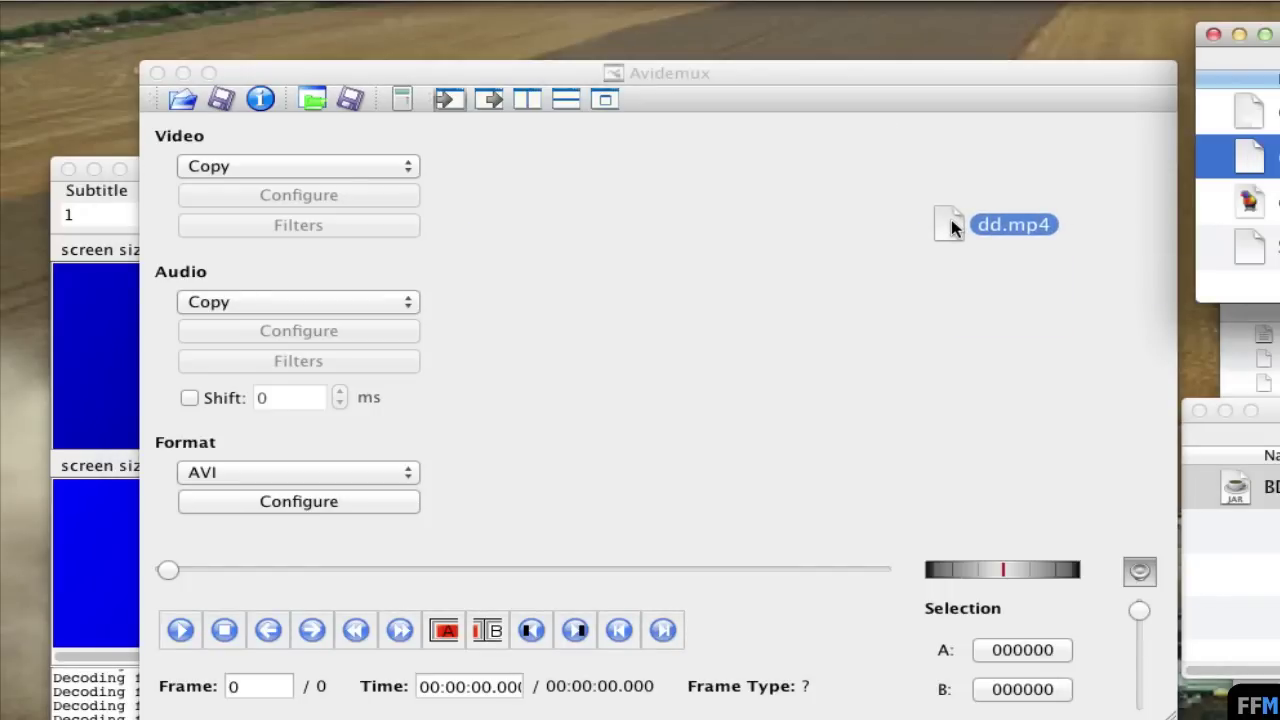
pyautogui.moveTo(951, 219); pyautogui.dragTo(951, 219)
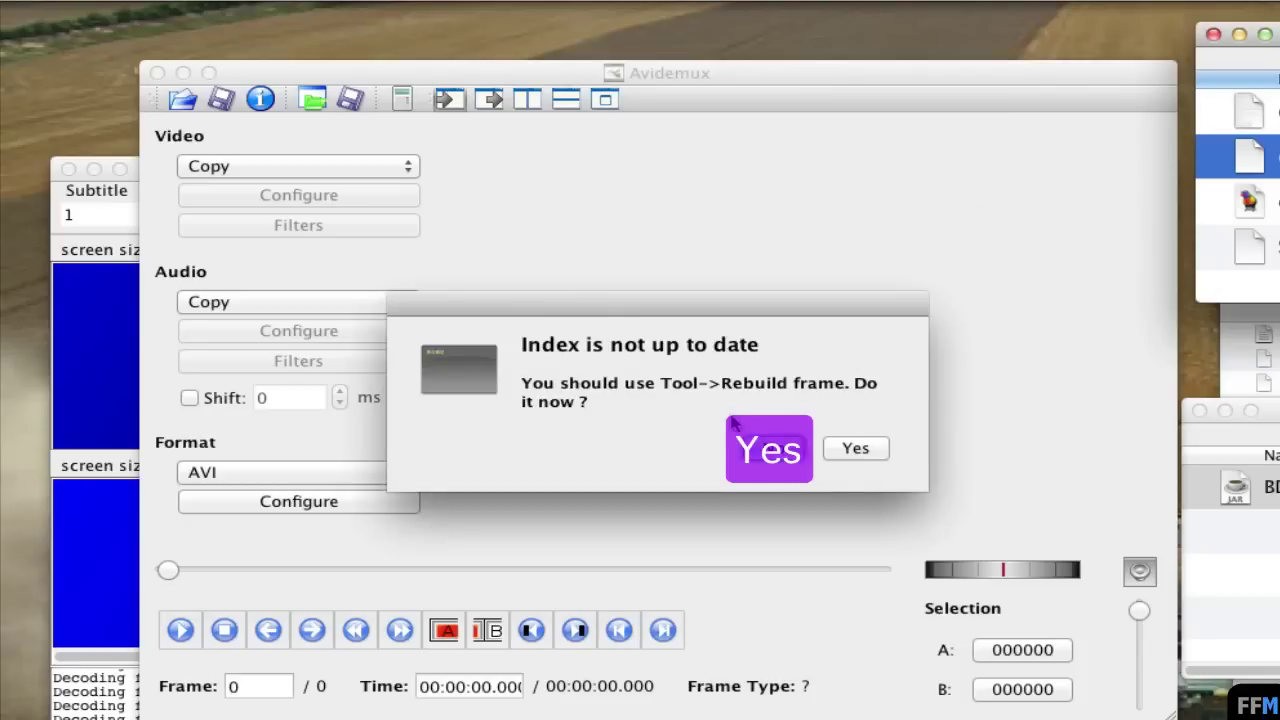
pyautogui.click(857, 449)
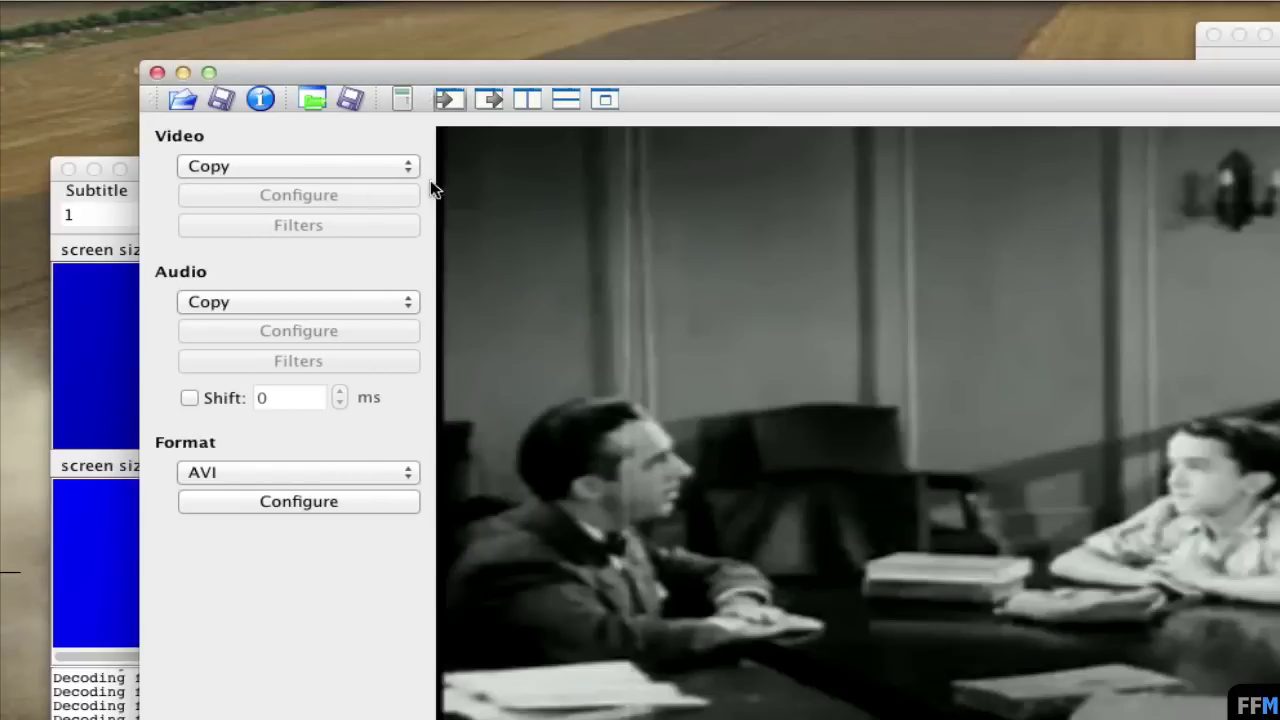
# Set the video encoder to MPEG-4 ASP (Xvid) and add the VobSub subtitle filter to the video.
pyautogui.click(412, 167)
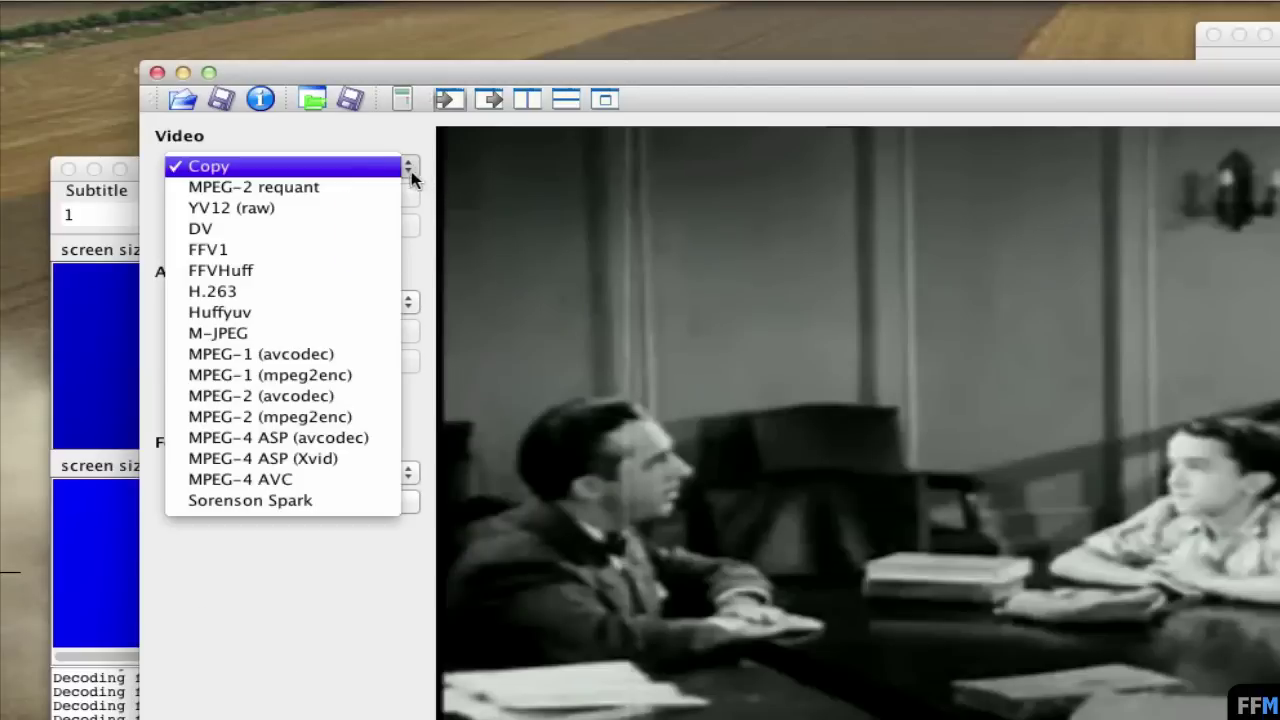
pyautogui.click(386, 458)
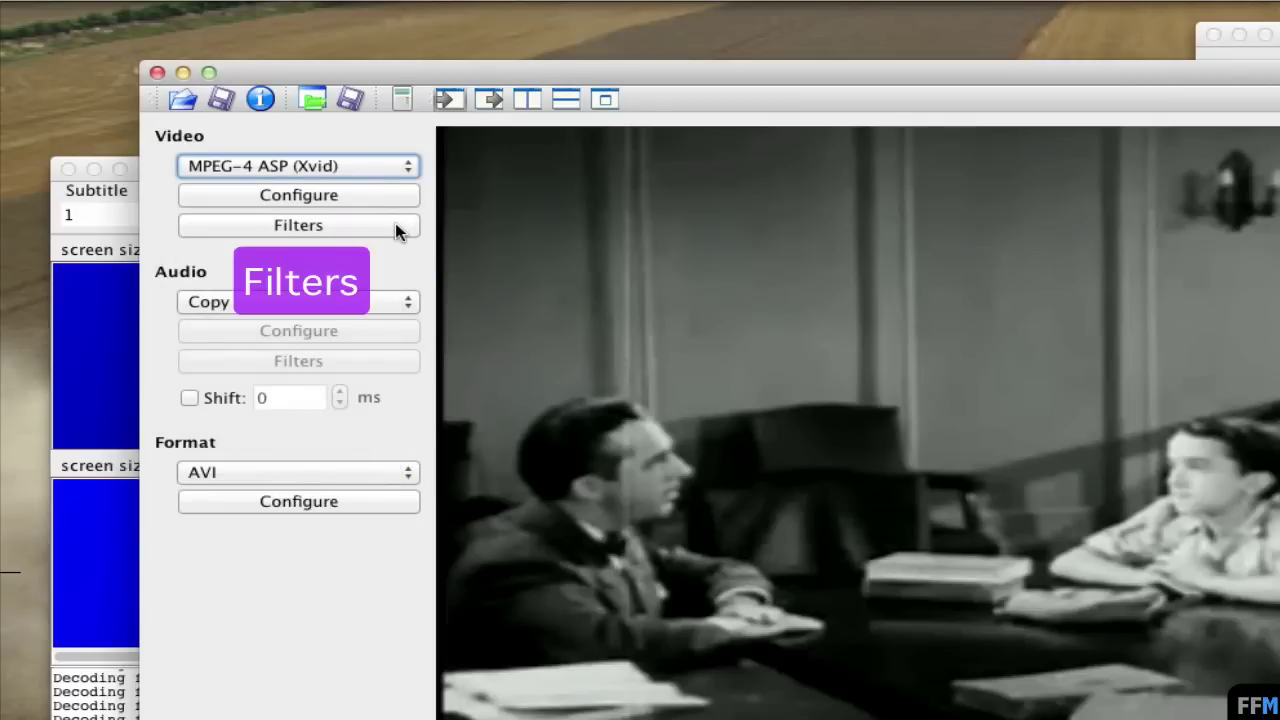
pyautogui.click(396, 225)
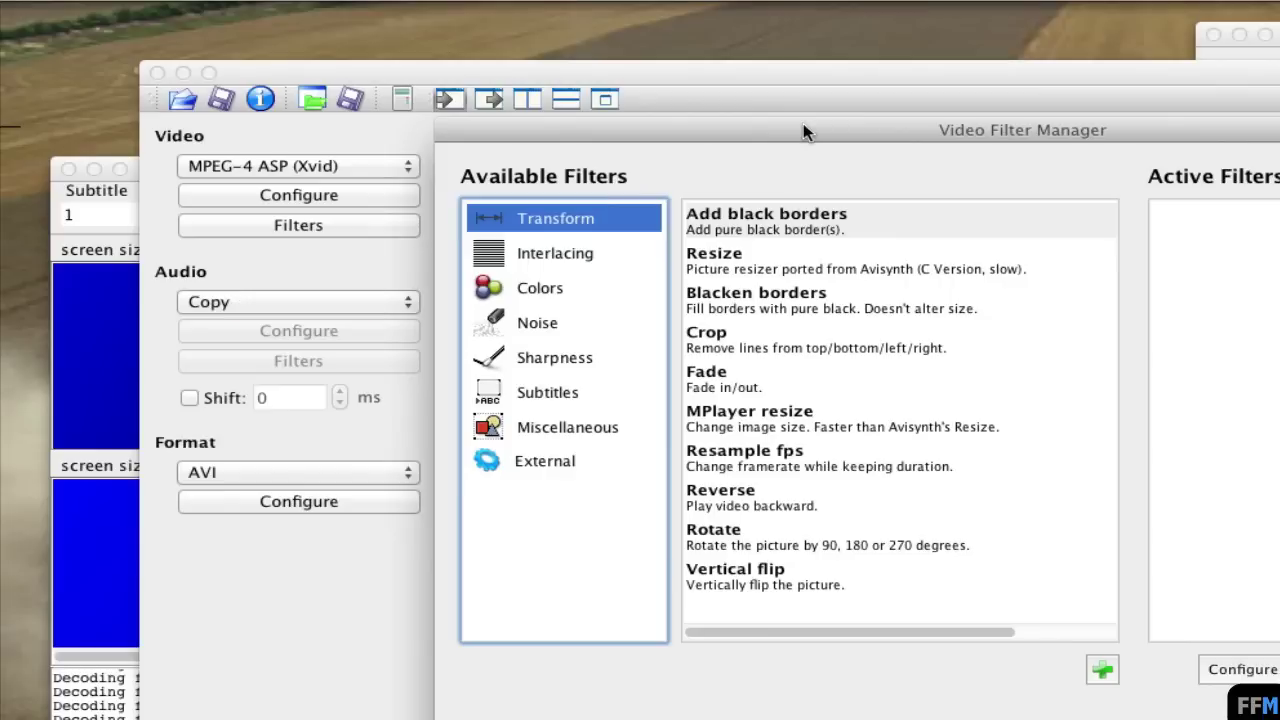
pyautogui.click(598, 400)
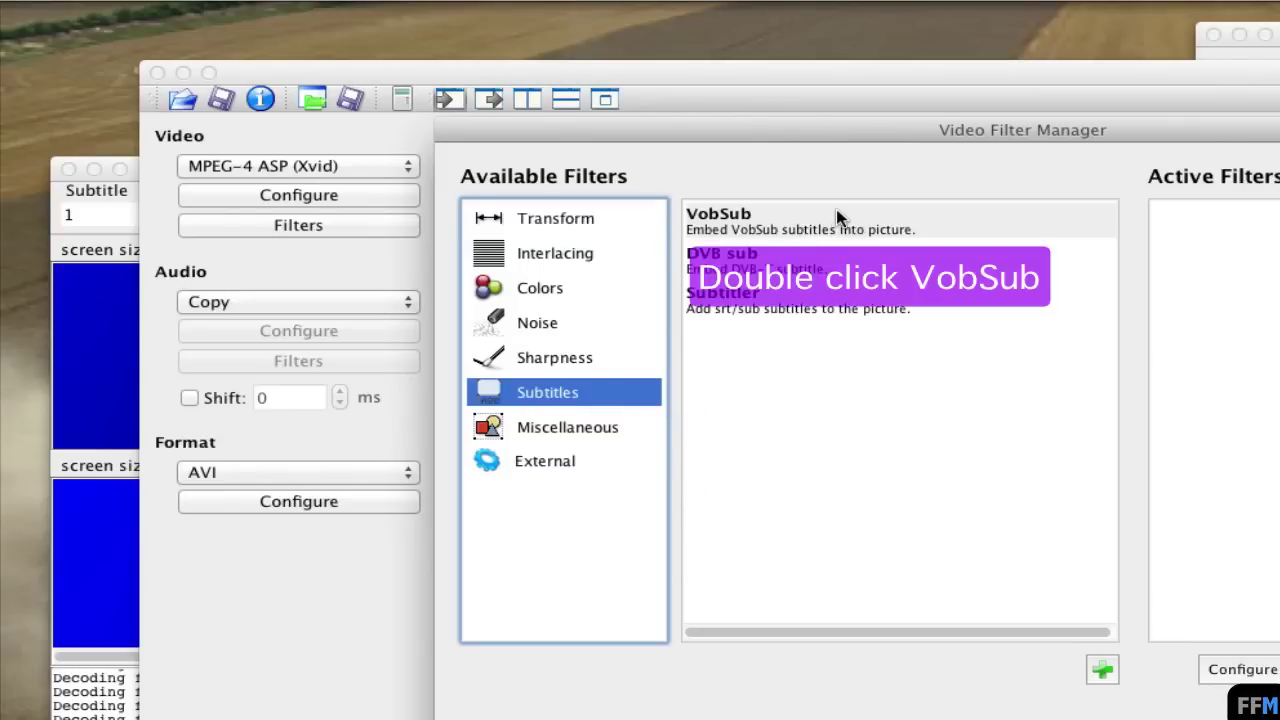
pyautogui.doubleClick(837, 218)
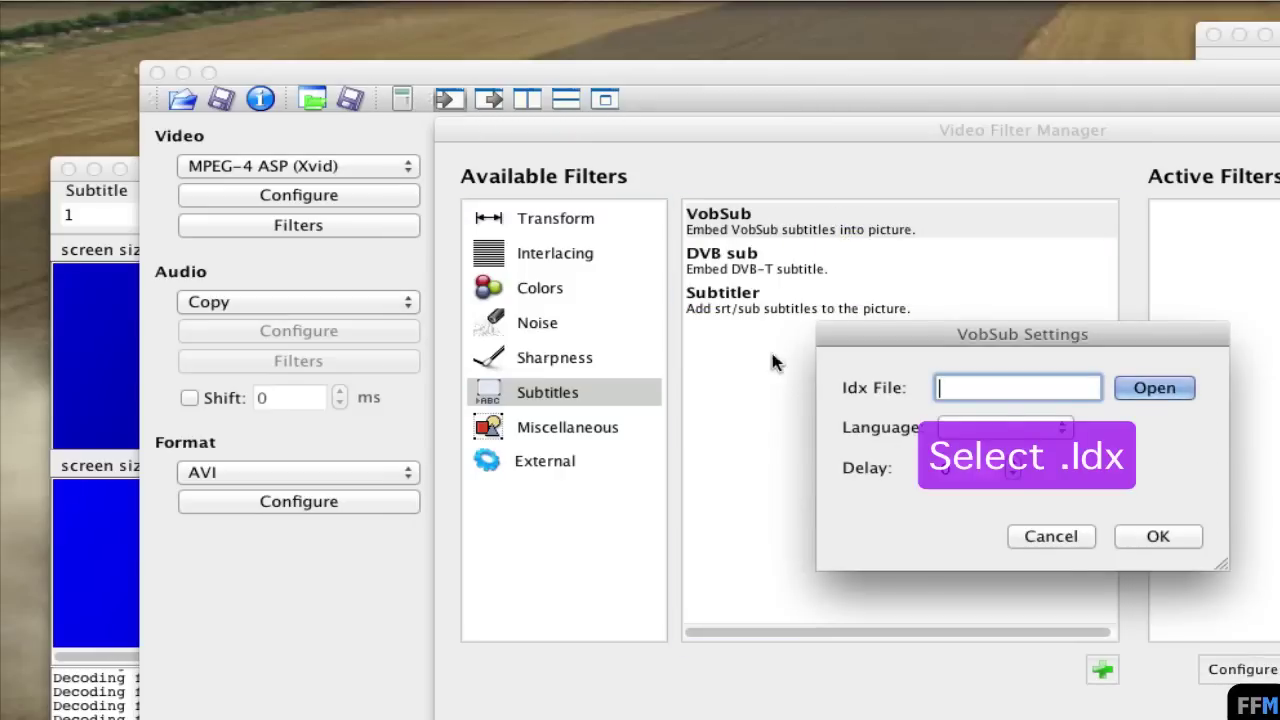
# Use dd.idx from the mp4 folder as the VobSub filter's Idx file, accept the settings and close the filter manager.
pyautogui.click(1131, 389)
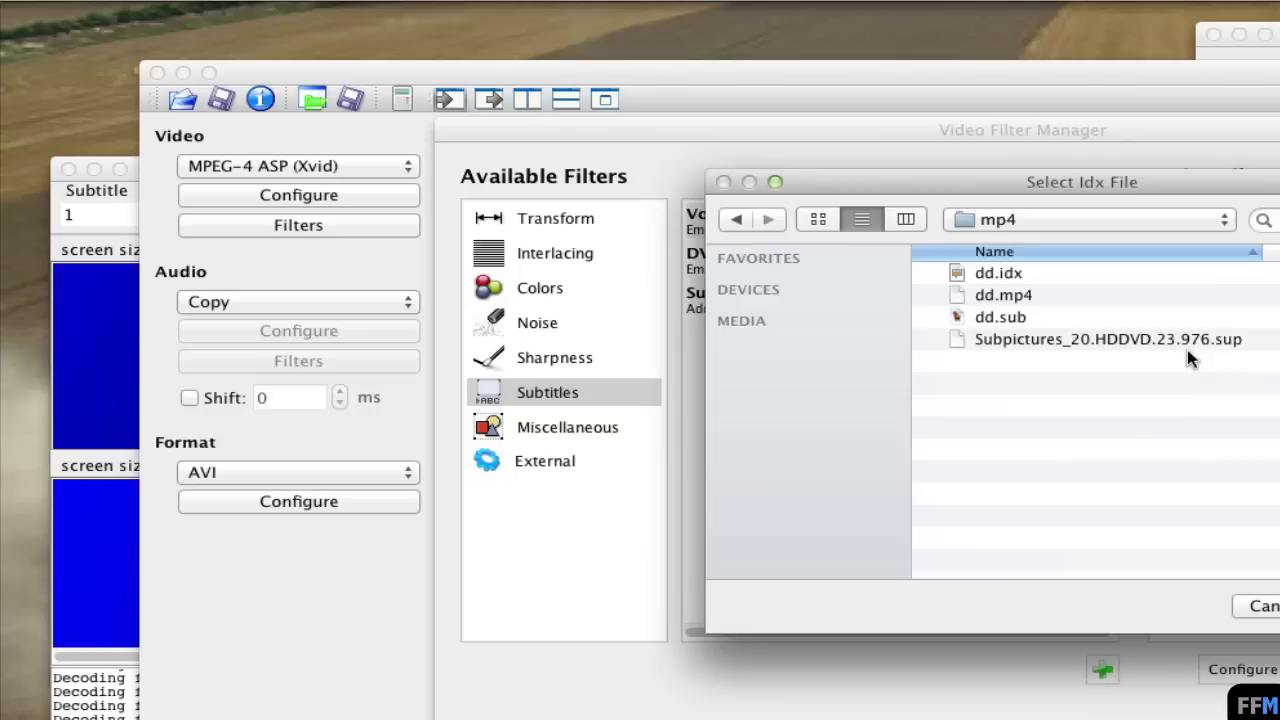
pyautogui.click(1050, 272)
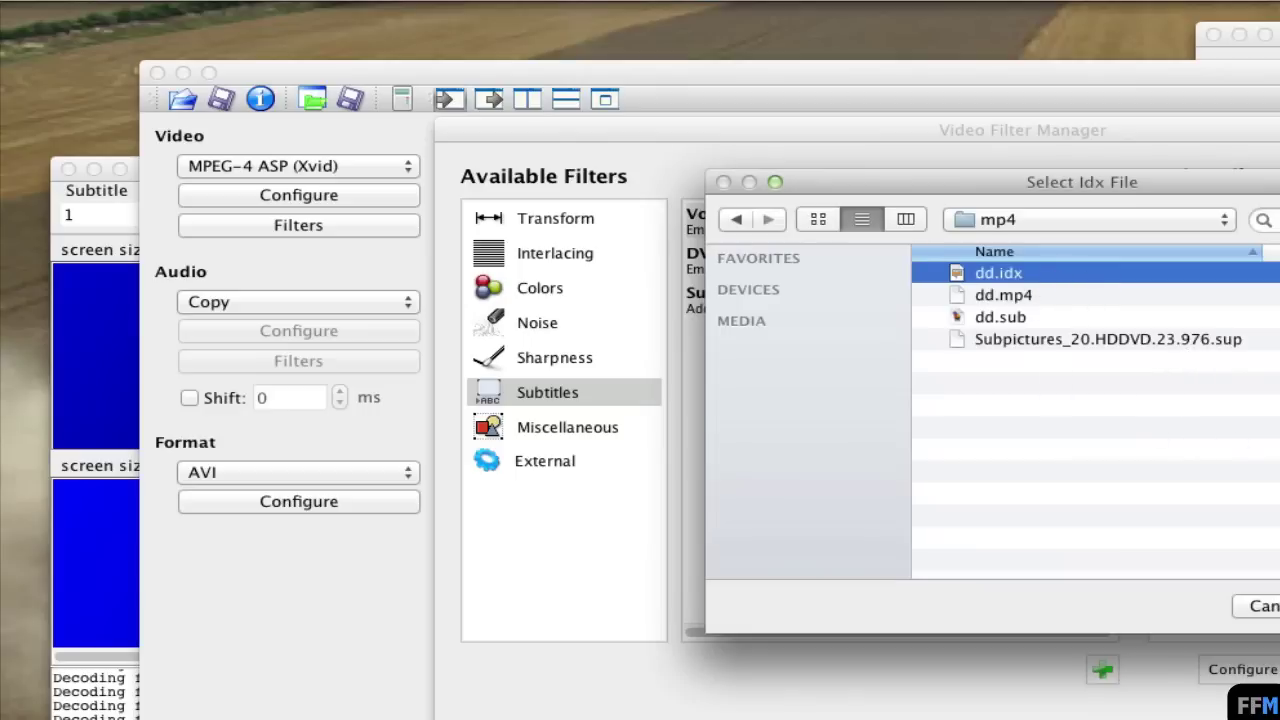
pyautogui.press('Return')
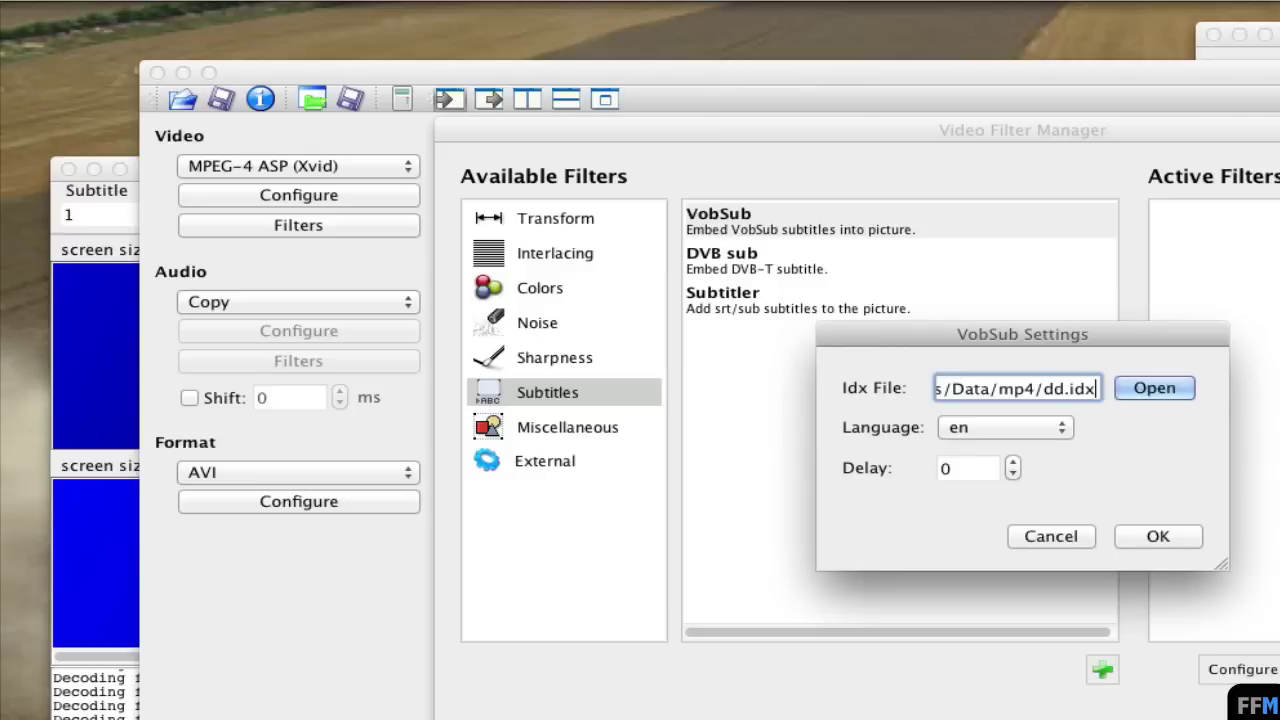
pyautogui.click(1158, 537)
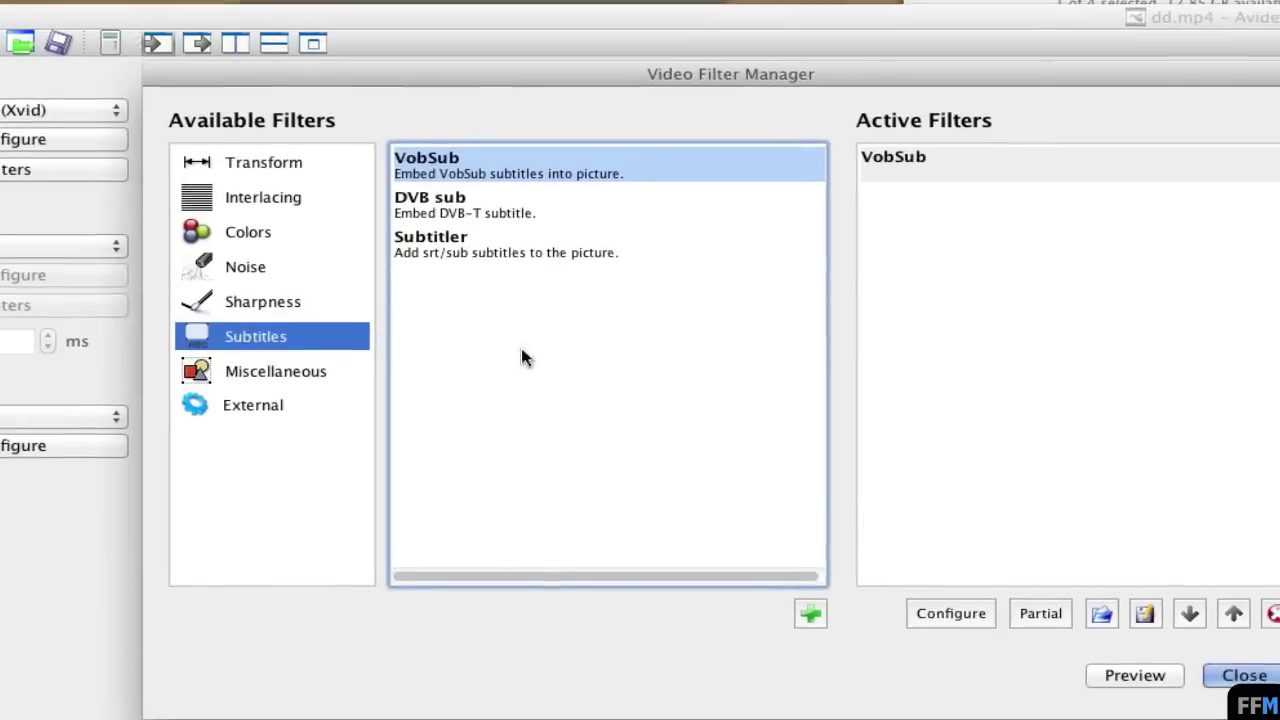
pyautogui.click(1262, 676)
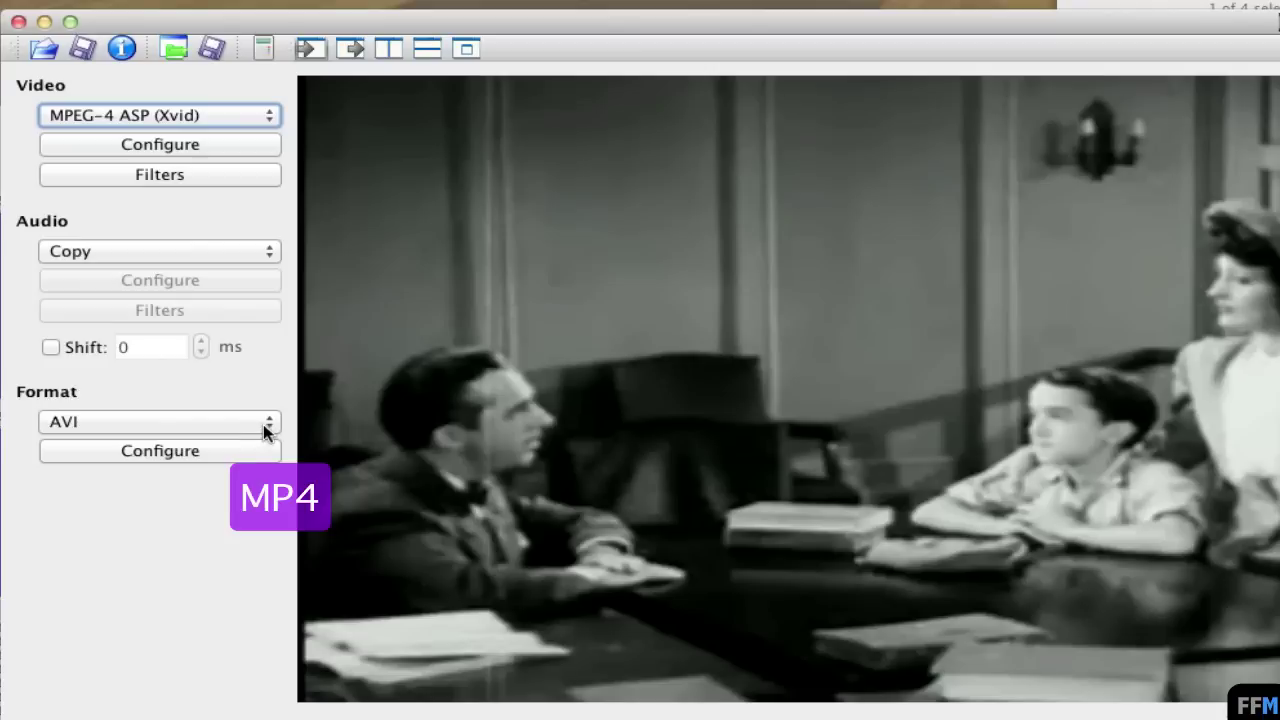
# Set the output format to MP4 and save the video as sup-DVD.mp4 in the mp4 folder.
pyautogui.click(266, 425)
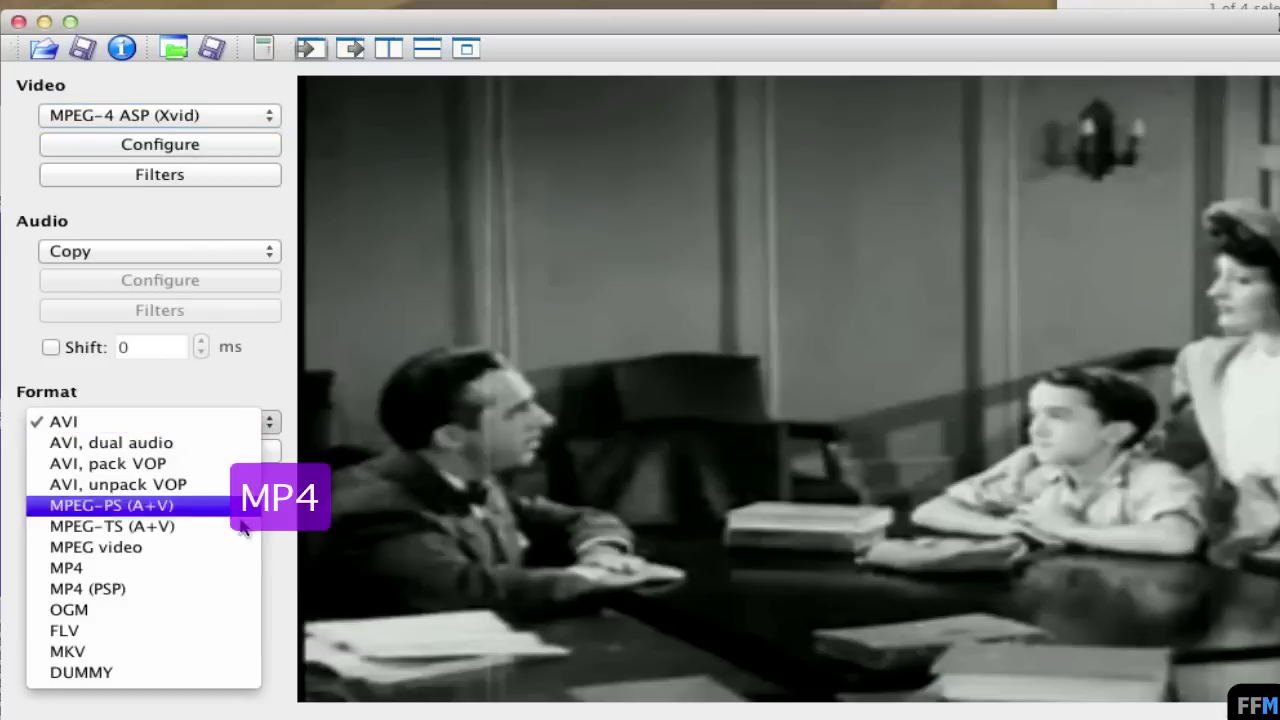
pyautogui.click(241, 572)
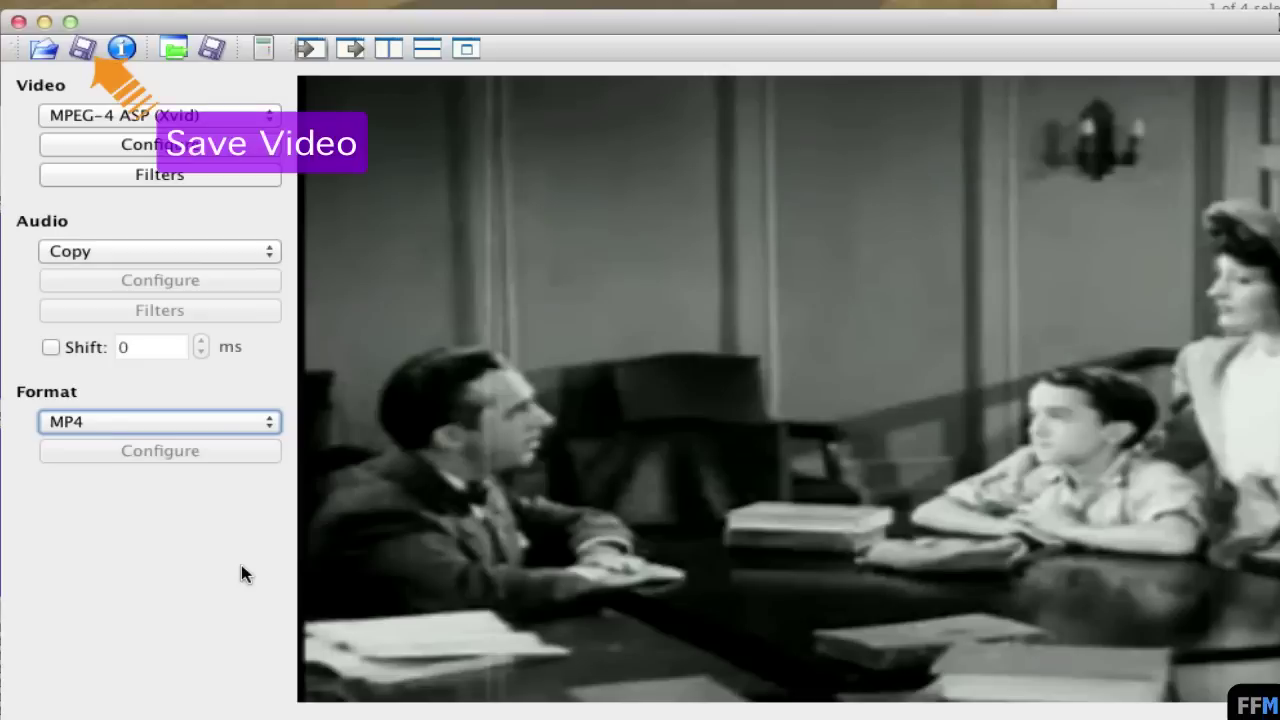
pyautogui.click(82, 49)
pyautogui.write('sup')
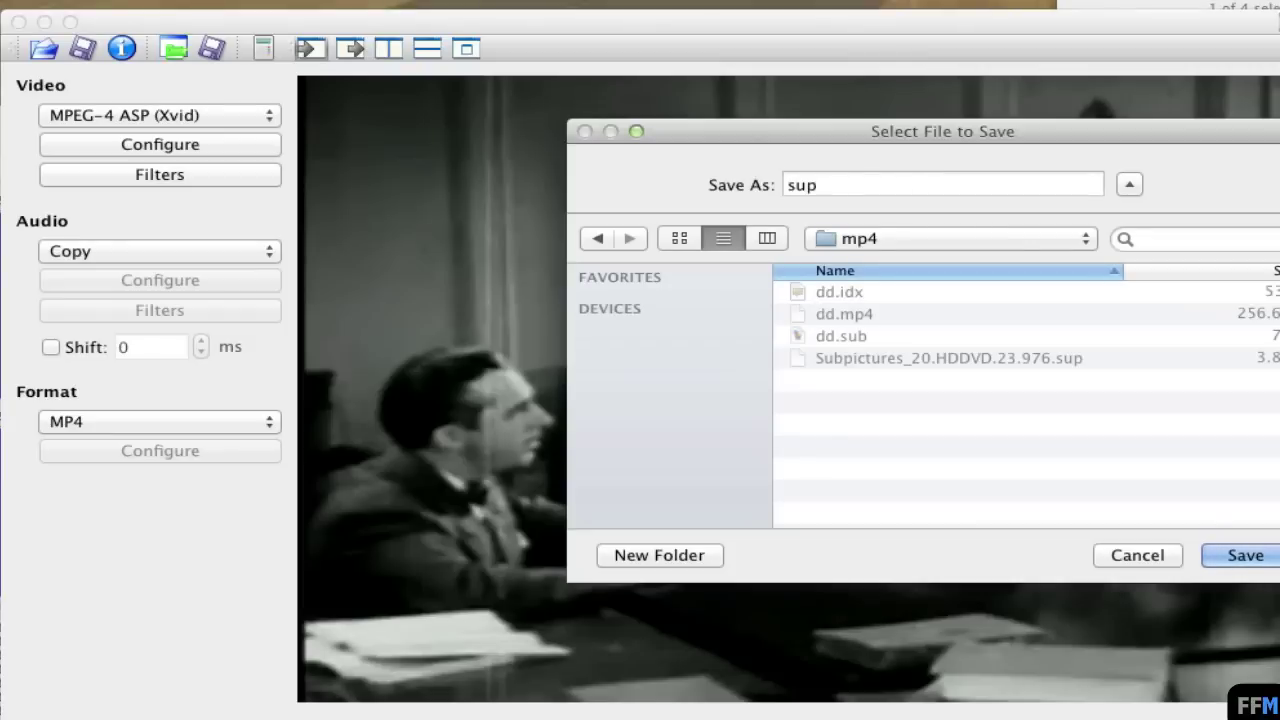
pyautogui.write('-DVD')
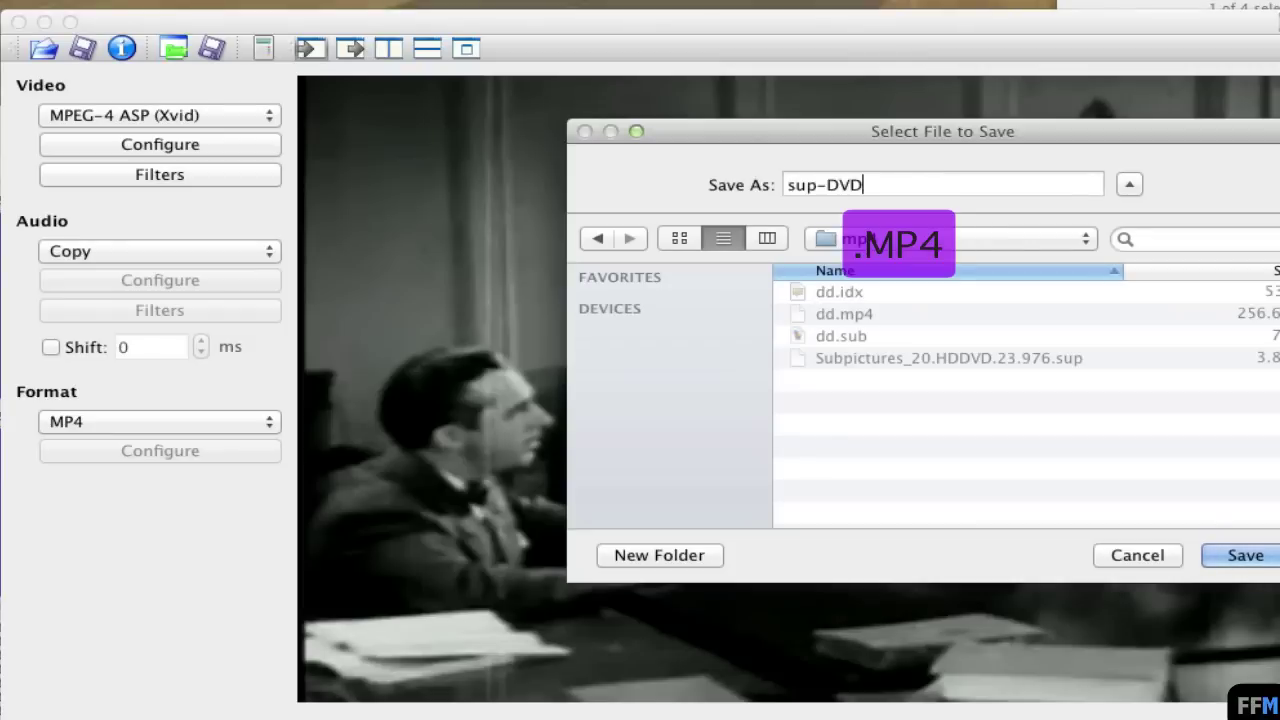
pyautogui.write('.mp4')
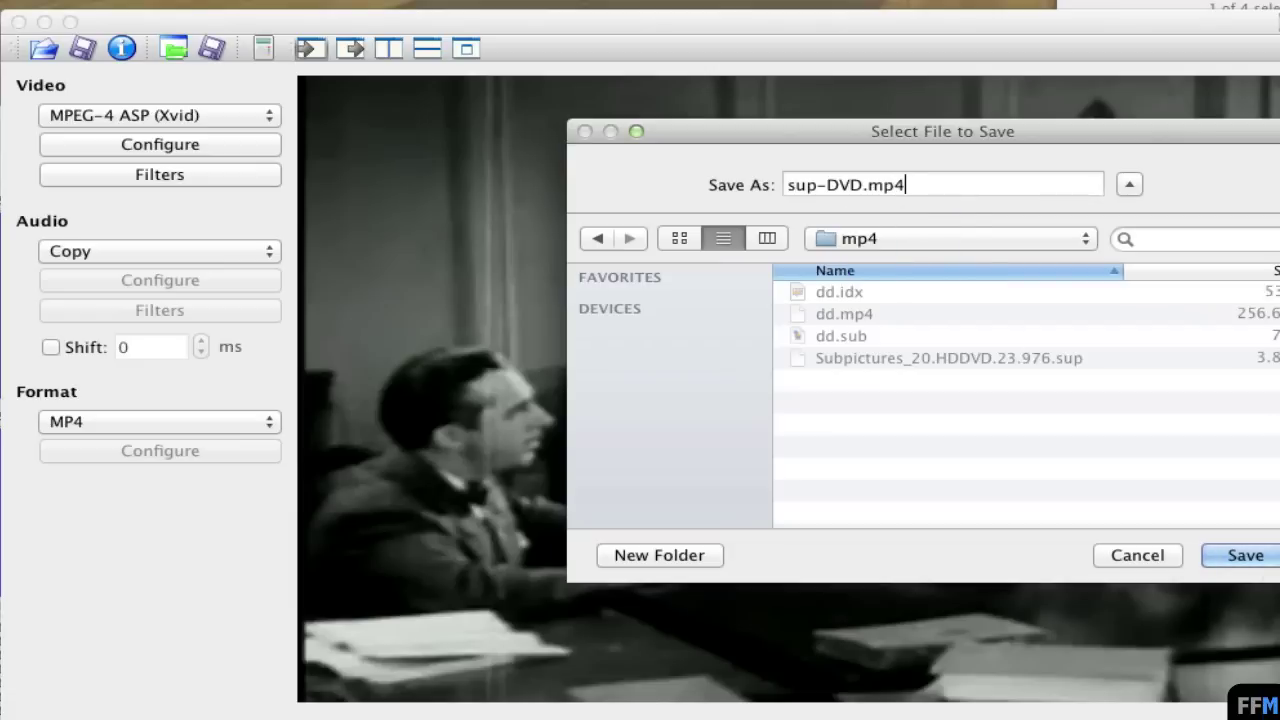
pyautogui.press('Return')
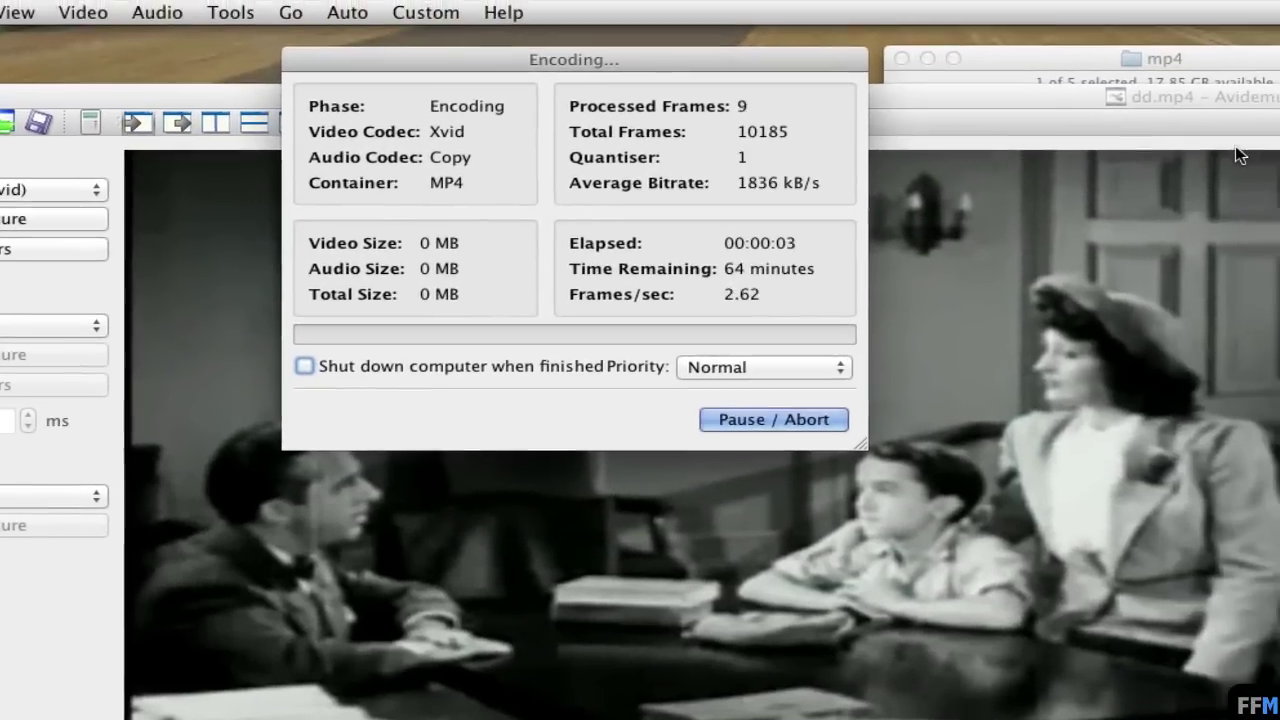
# Switch to the Finder and check the mp4 folder for the sup-DVD.mp4 output file.
pyautogui.press('super+Tab')
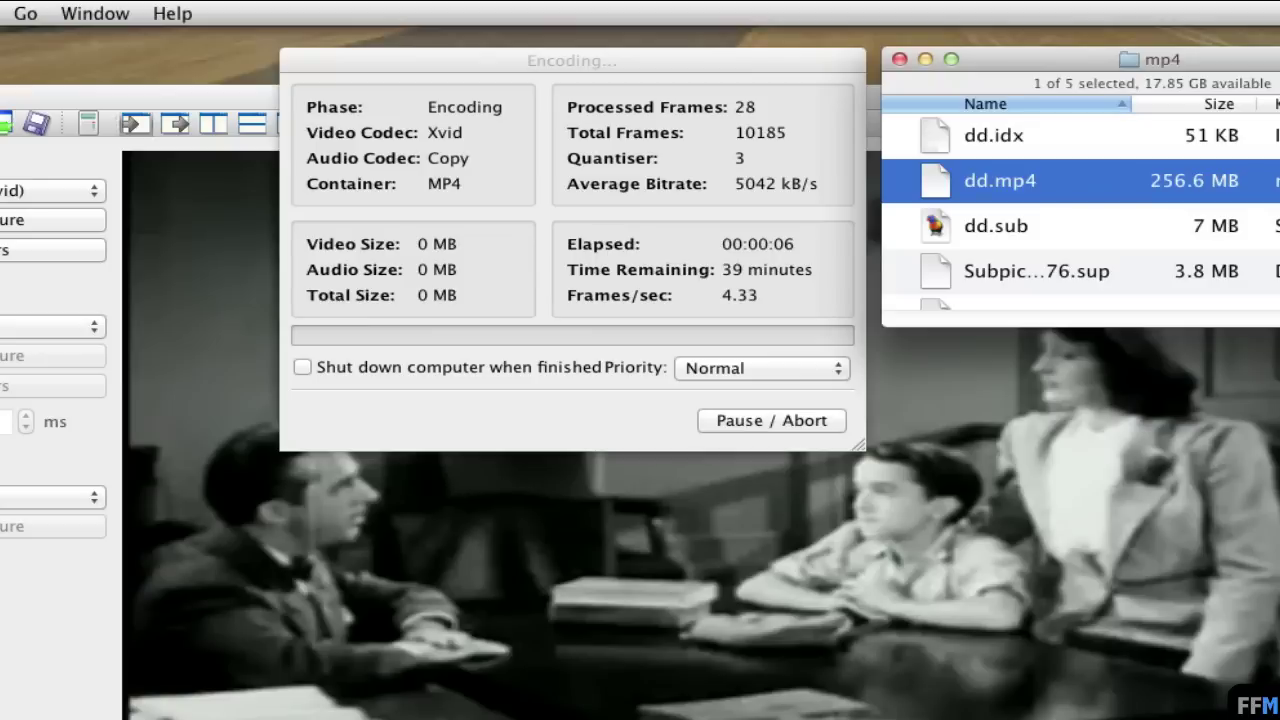
pyautogui.scroll(-2, 1220, 305)
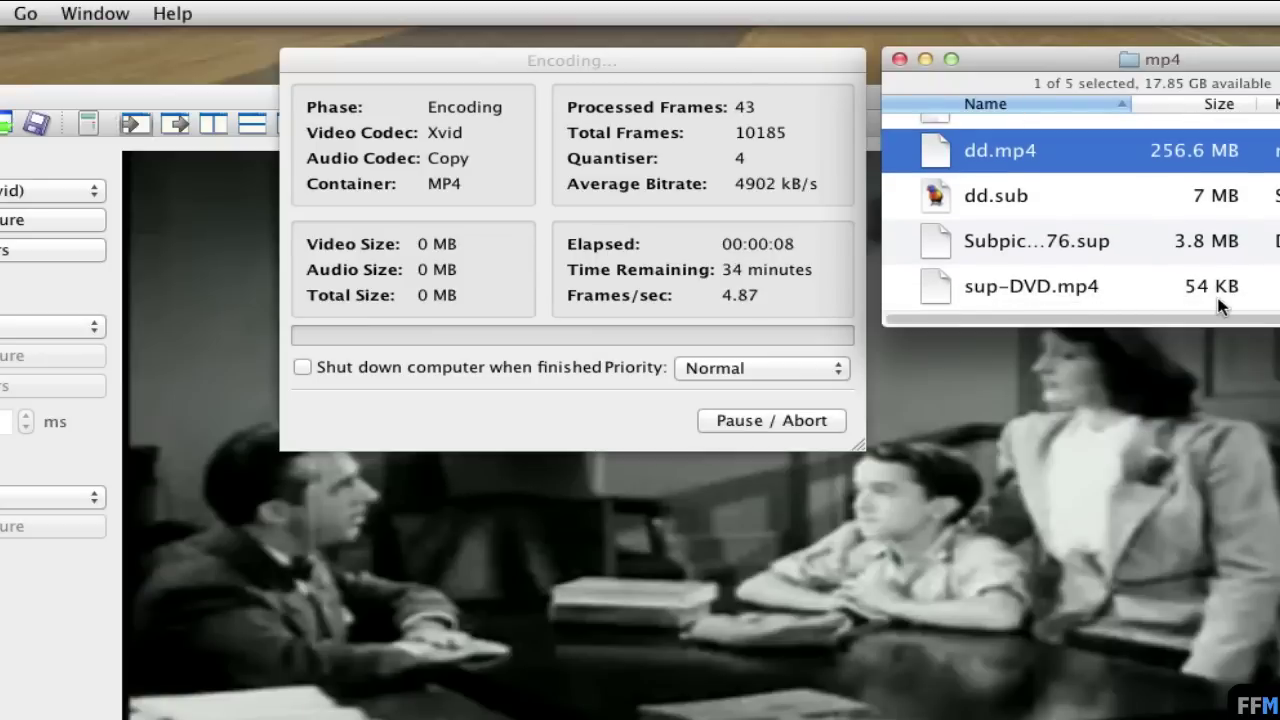